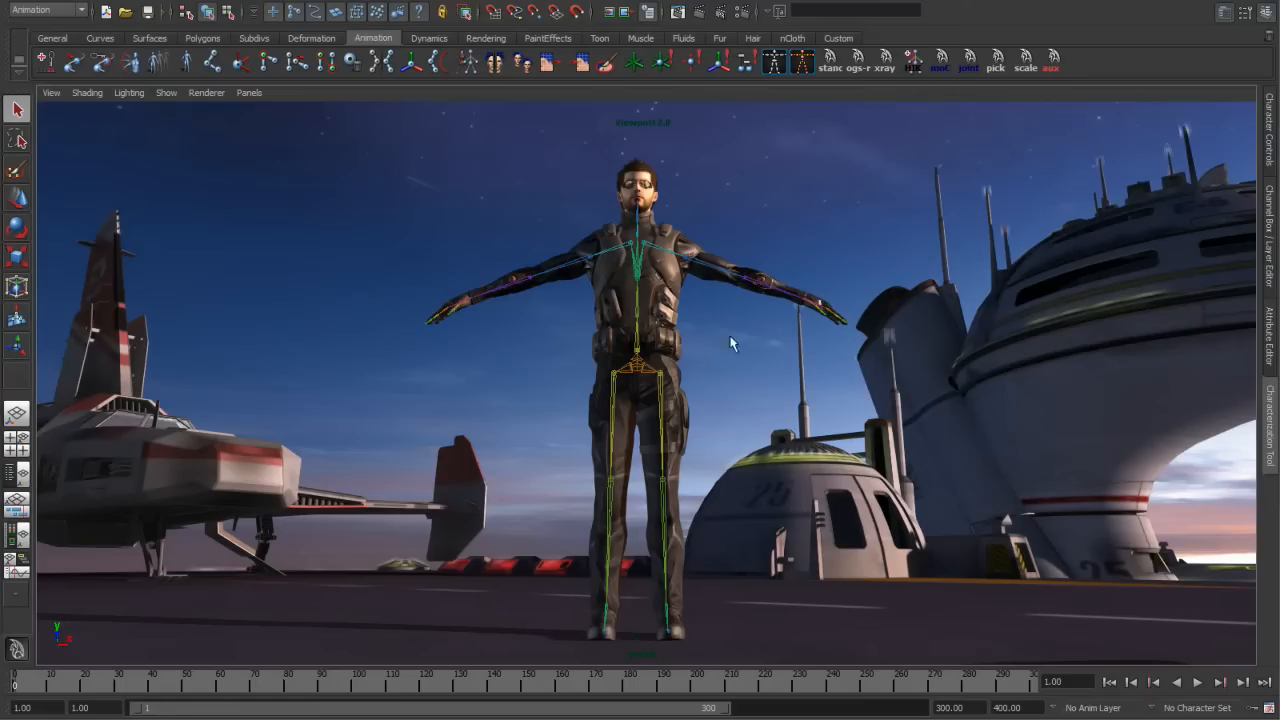
Open the characterization view and assign the character's left shoulder joint, l_shoulderJoint, to the LeftArm node
left_click(1270, 468)
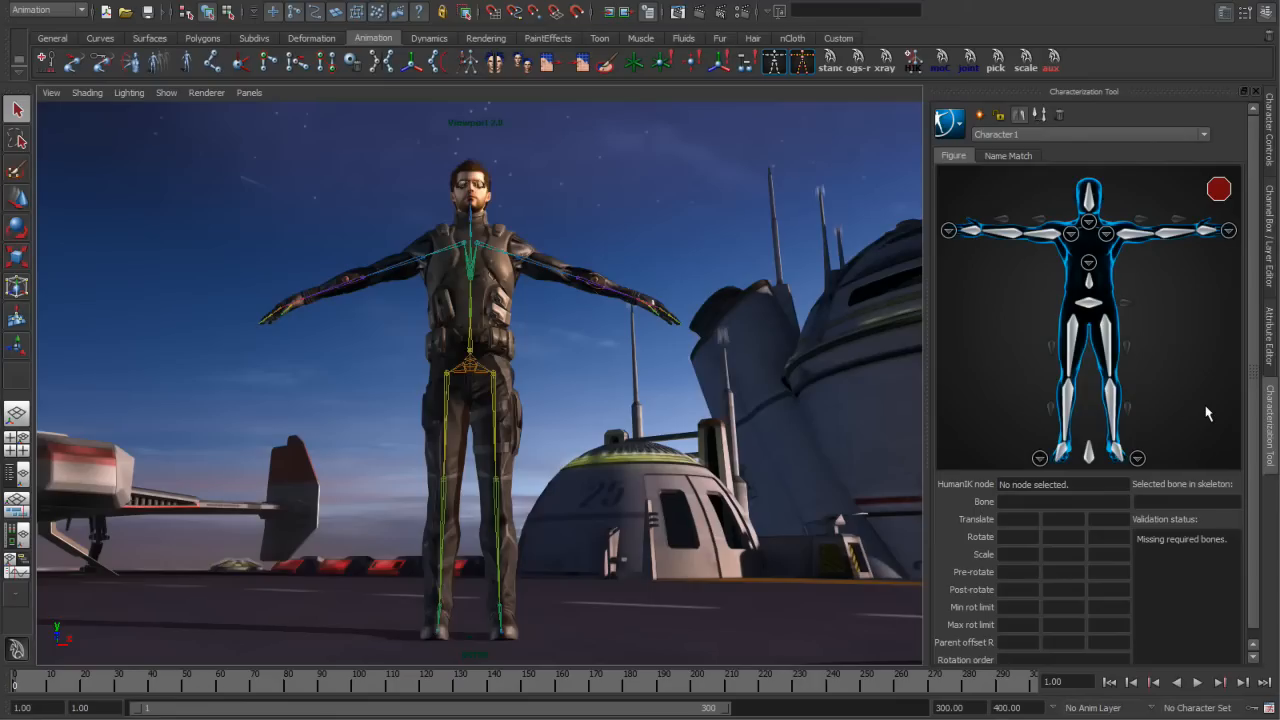
mouse_move(1211, 190)
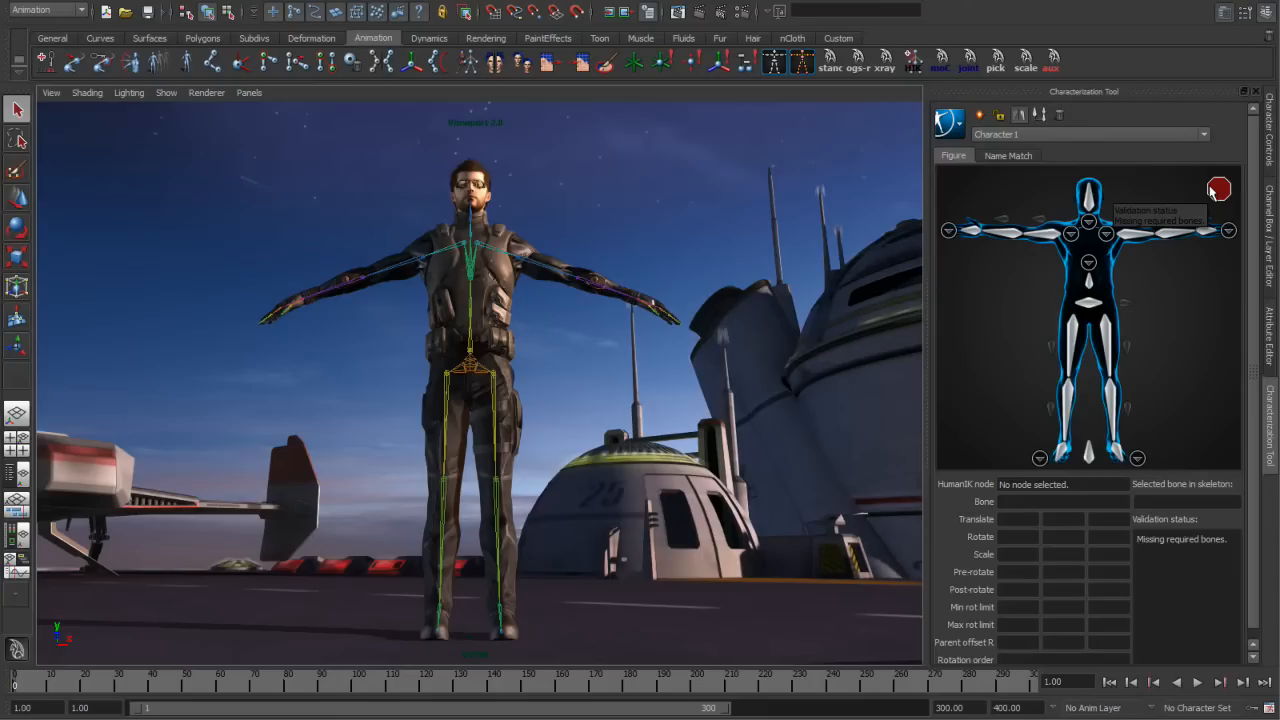
left_click(1133, 236)
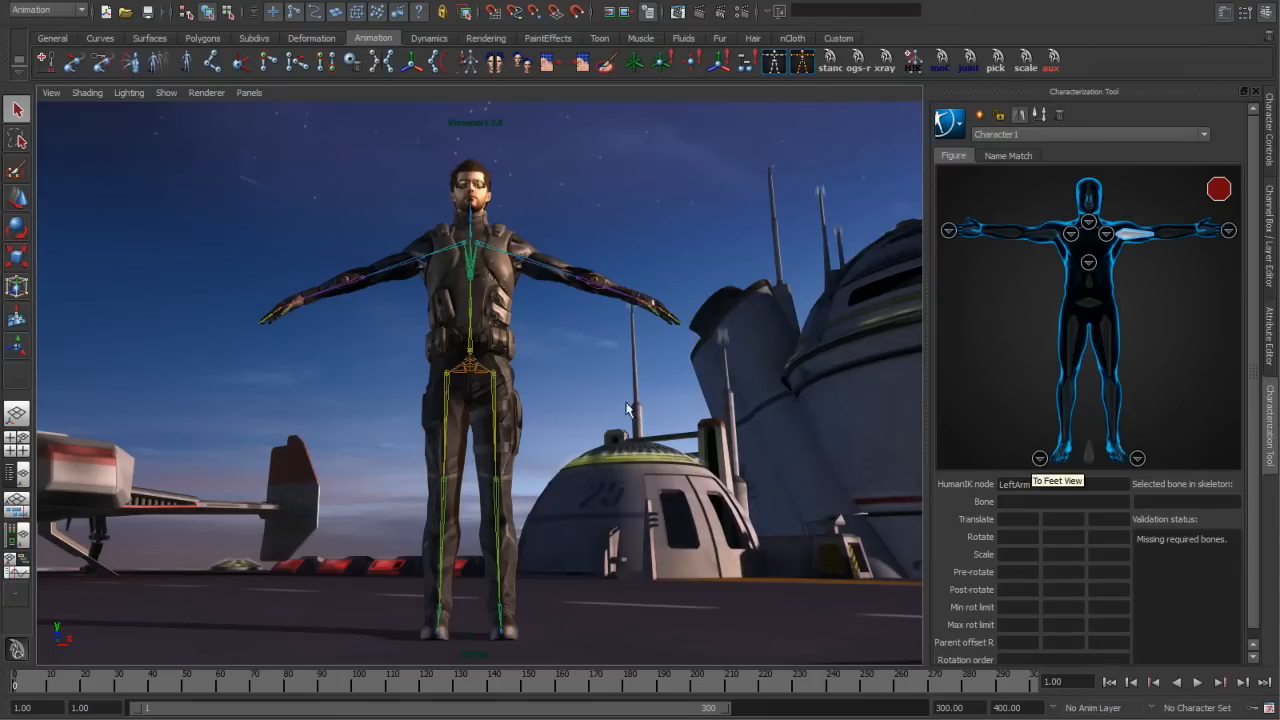
left_click_drag(536, 233, 534, 293)
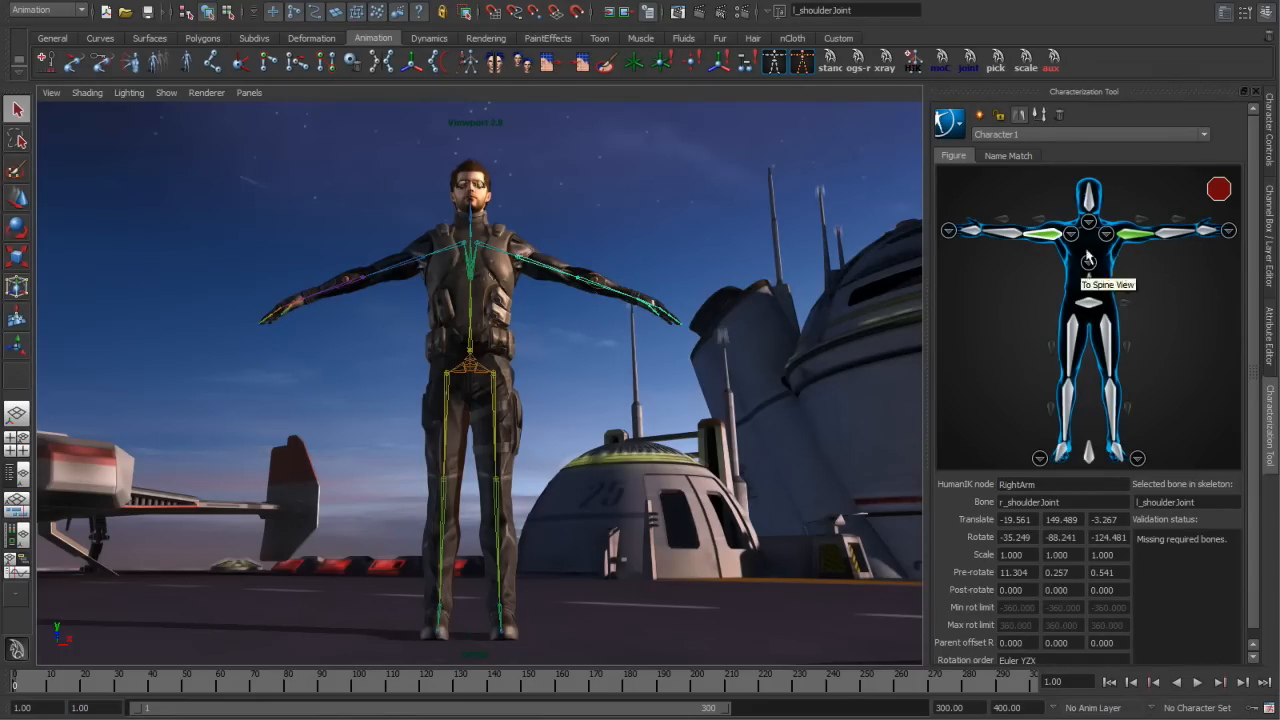
Assign l_elbowJoint, l_hipJoint and l_kneeJoint to the left forearm, upper leg and lower leg nodes, using mirror matching
left_click(1020, 116)
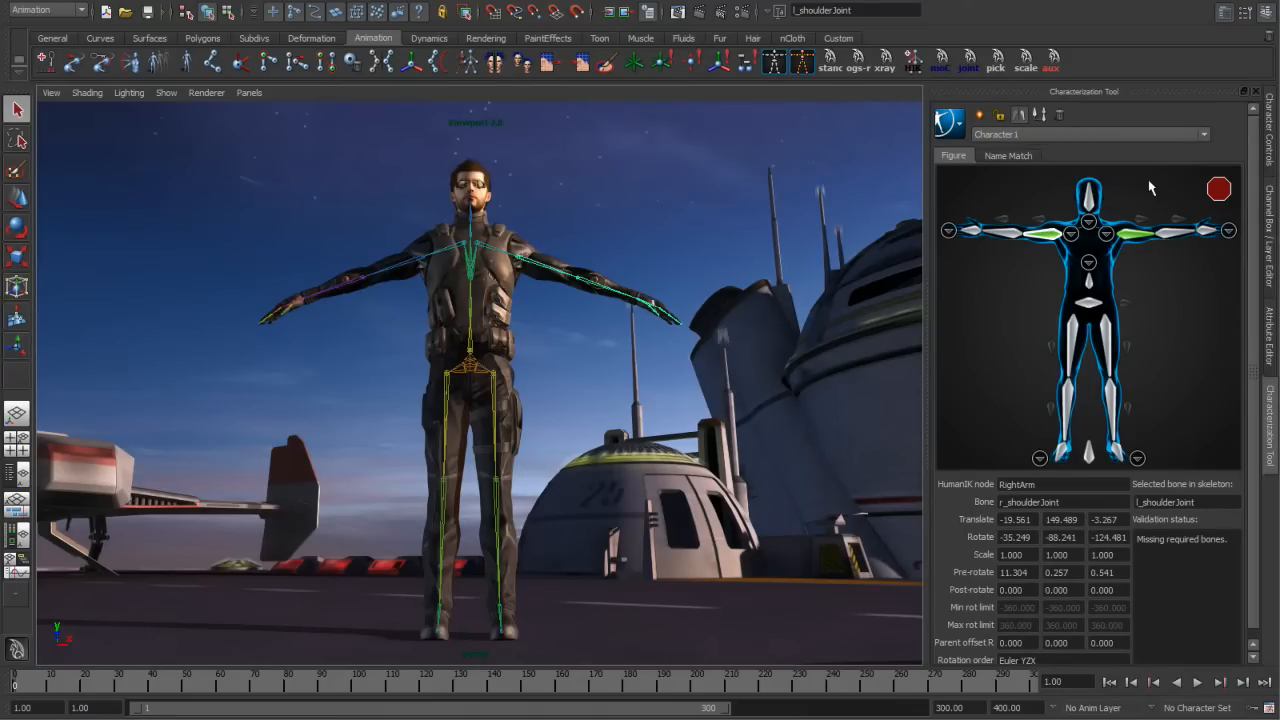
left_click(1163, 232)
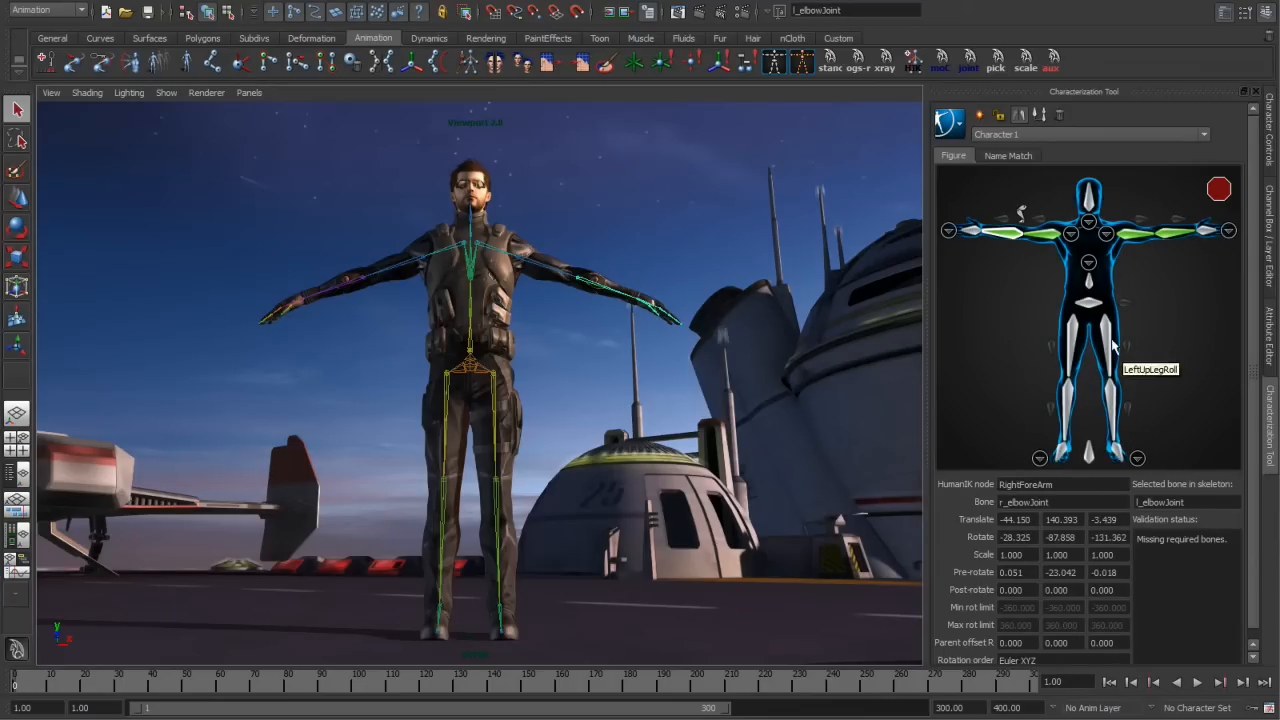
left_click(1108, 345)
left_click(499, 436)
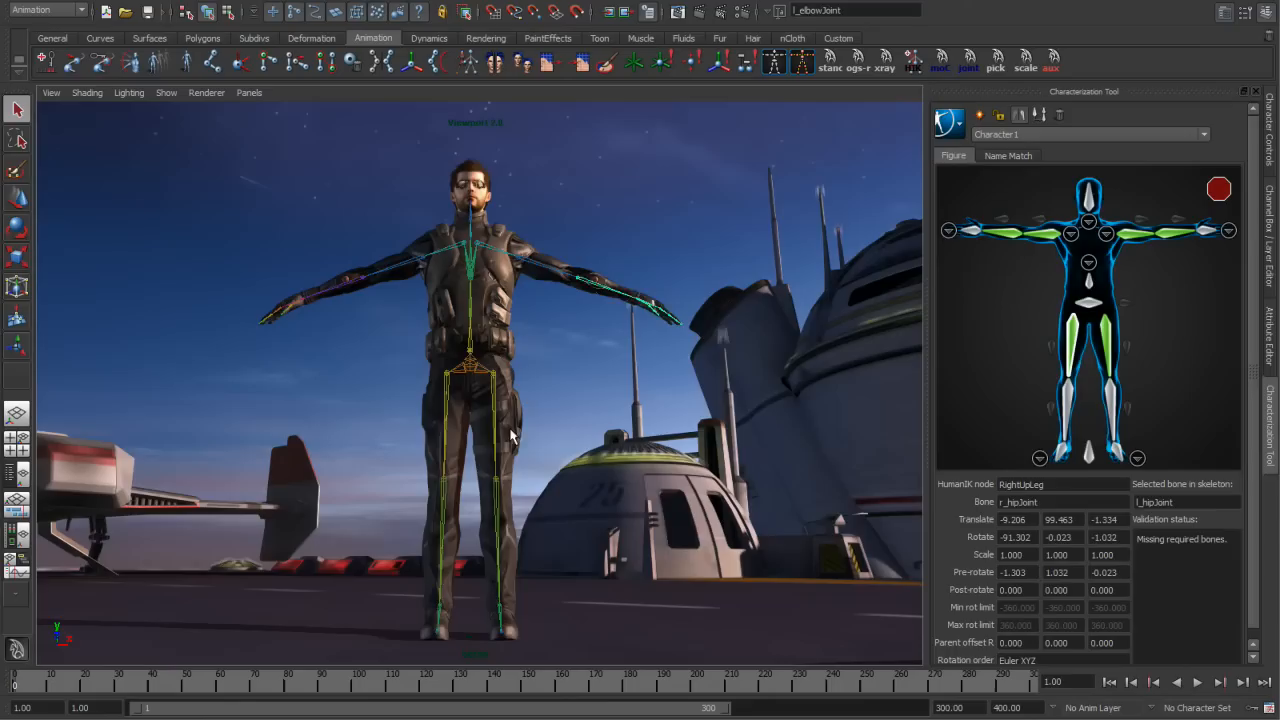
left_click(1108, 415)
left_click(495, 512)
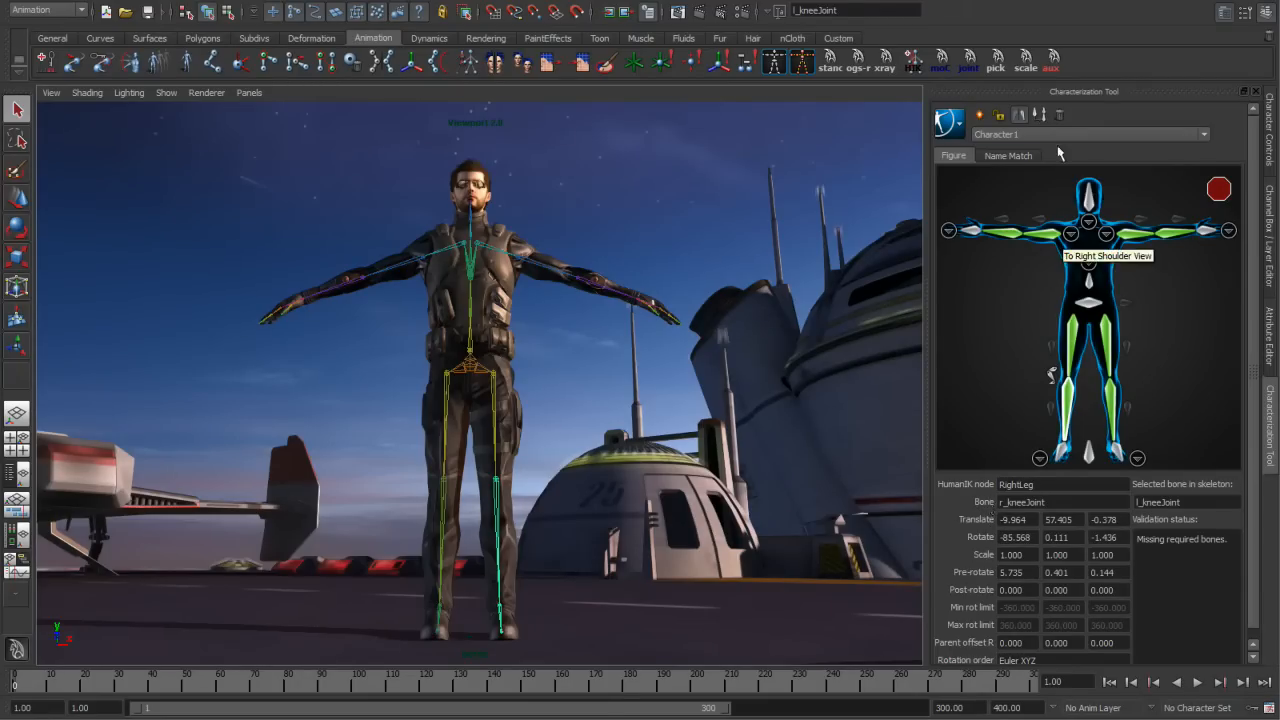
Apply the Eidos template to map the remaining bones, matching all bones with prefix
left_click(1040, 115)
left_click(1075, 323)
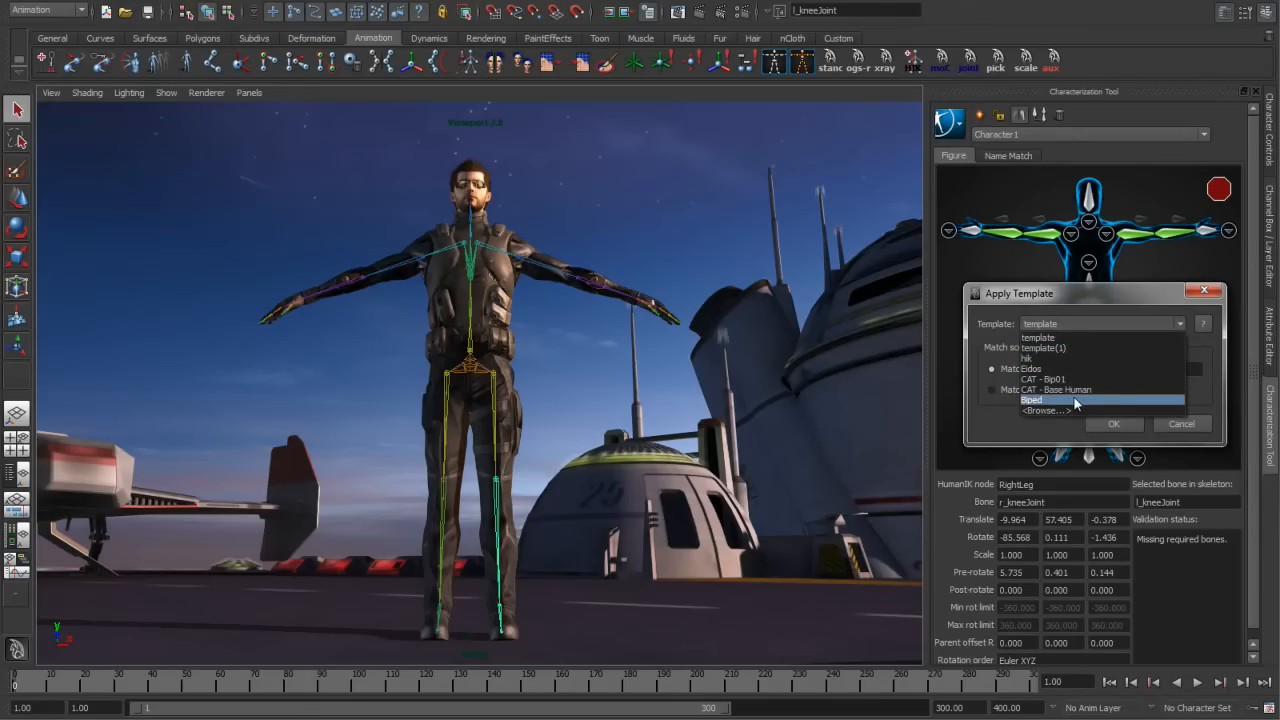
left_click(1037, 368)
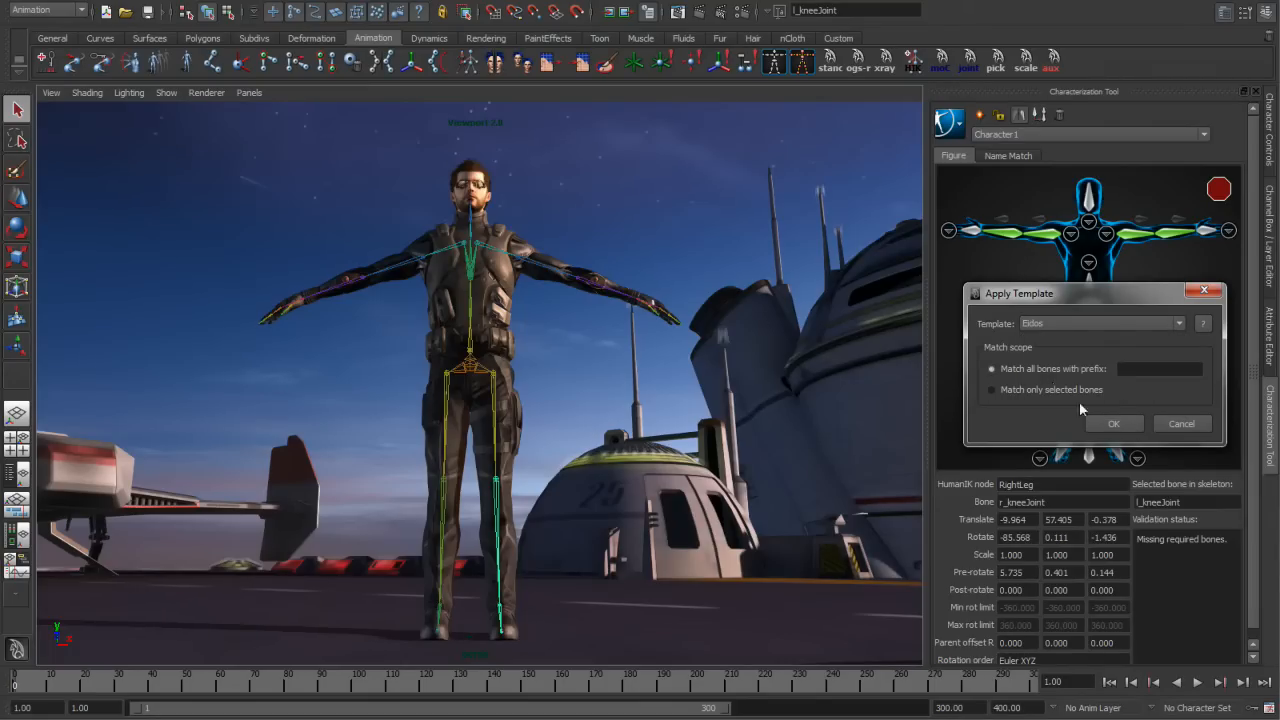
left_click(1113, 423)
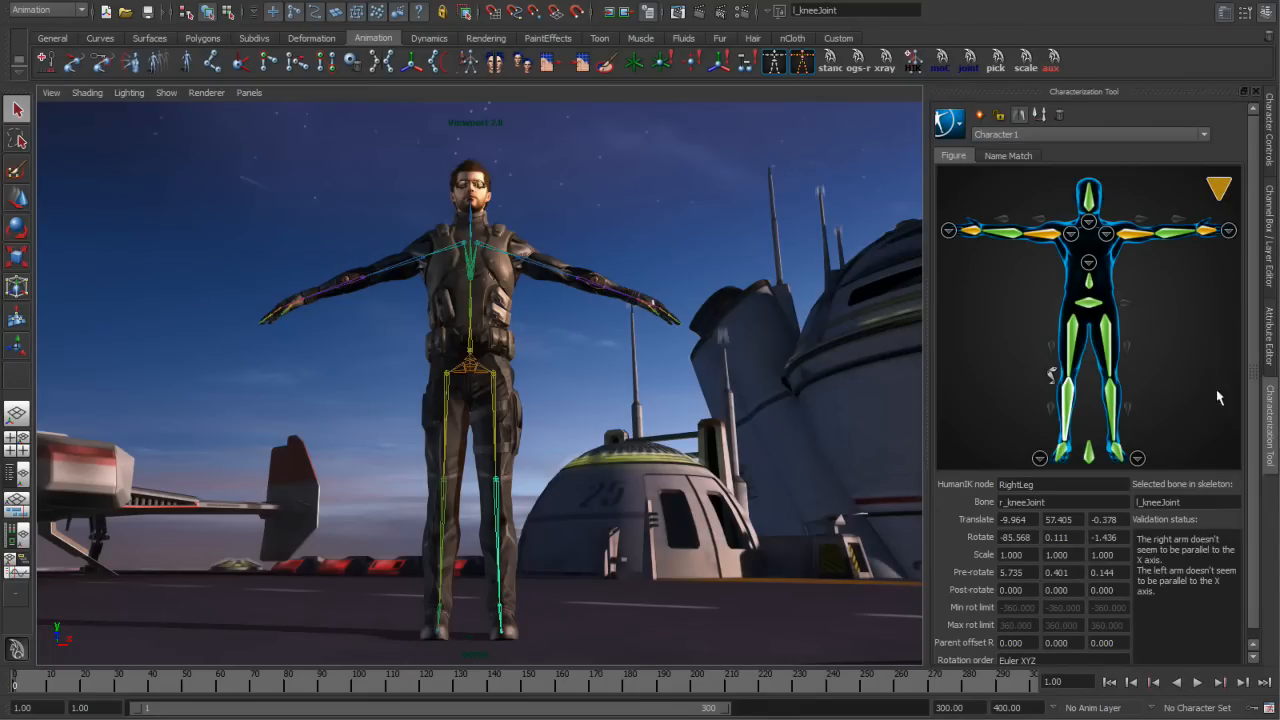
Check the bone mapping in the spine and hand views, and read the validation status
left_click(1088, 278)
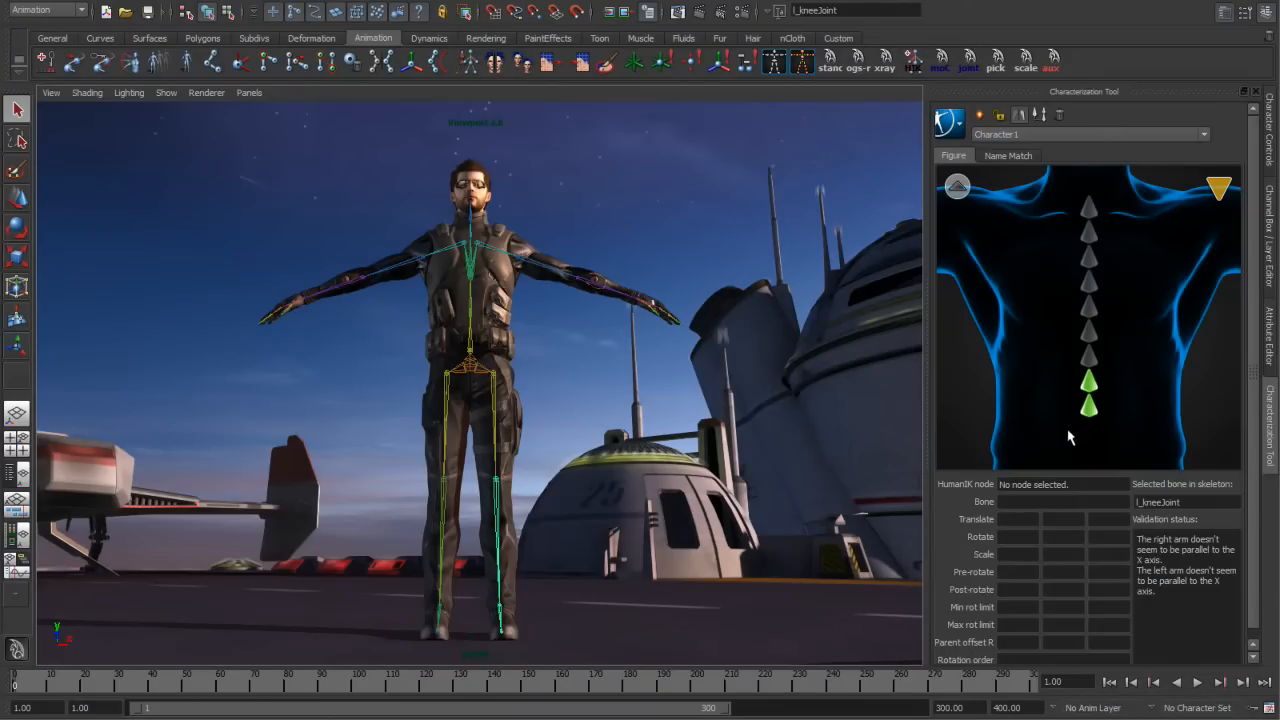
left_click(956, 186)
left_click(947, 231)
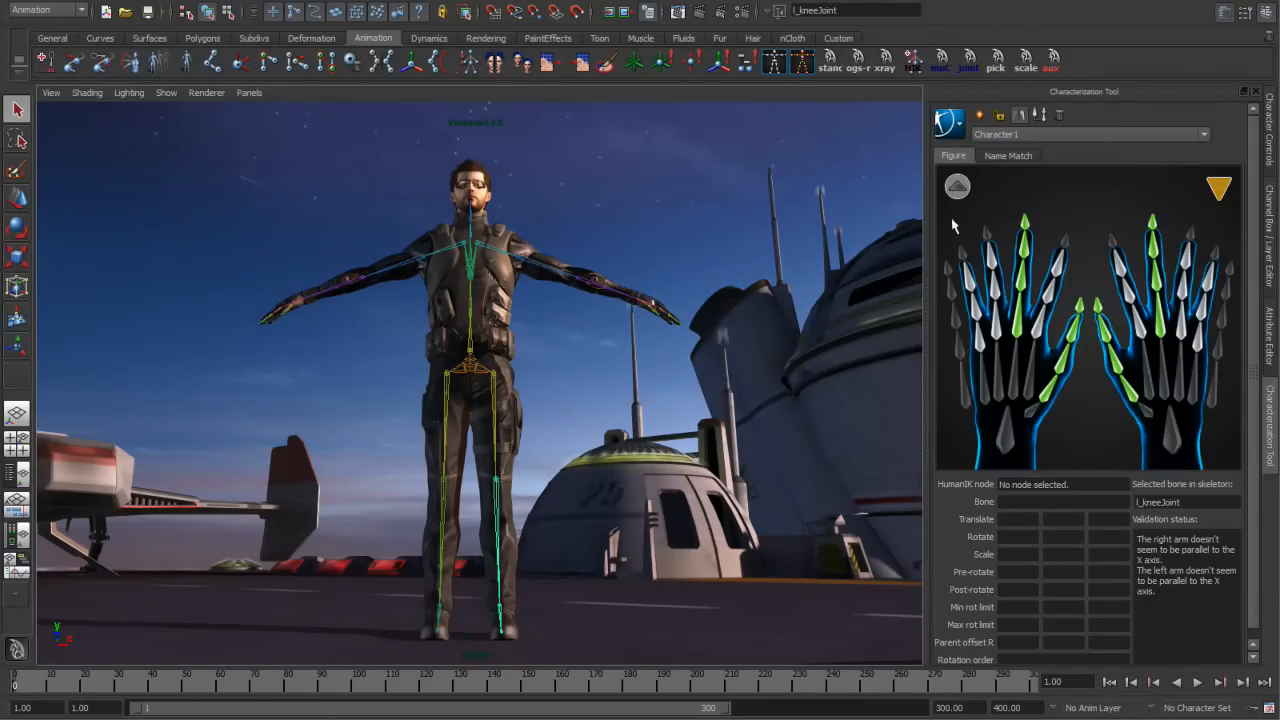
left_click(960, 195)
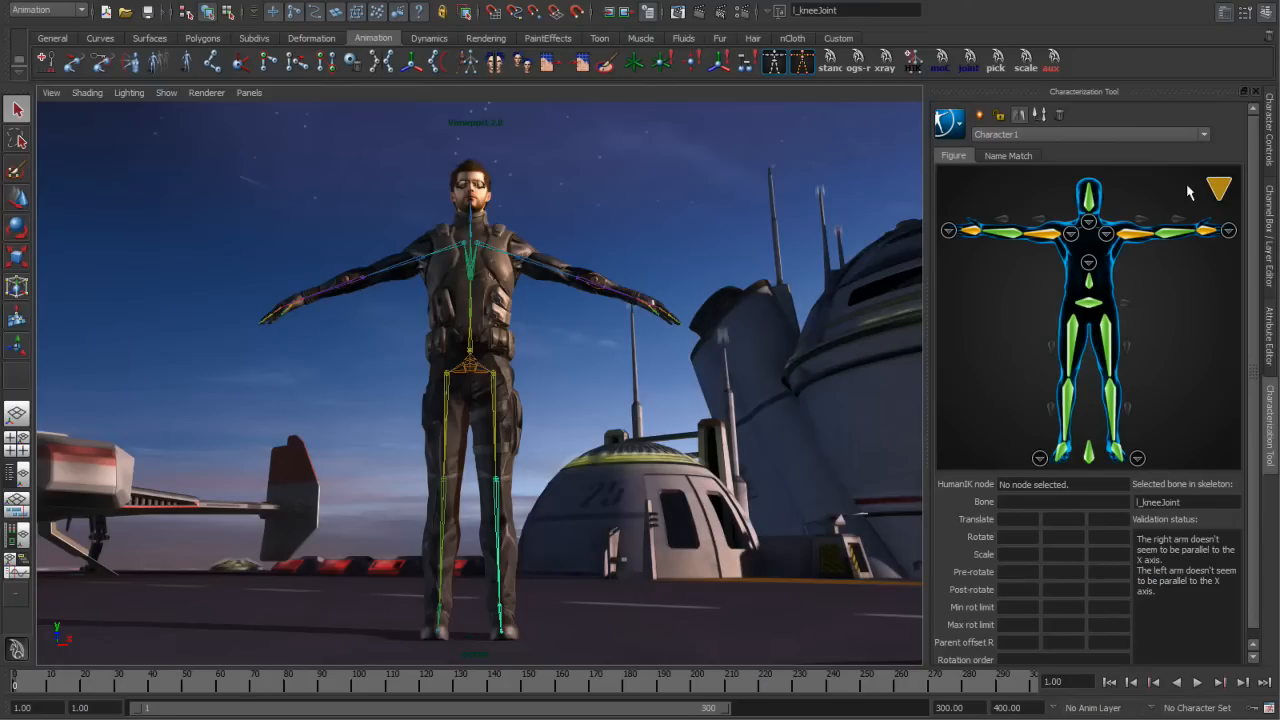
mouse_move(1217, 188)
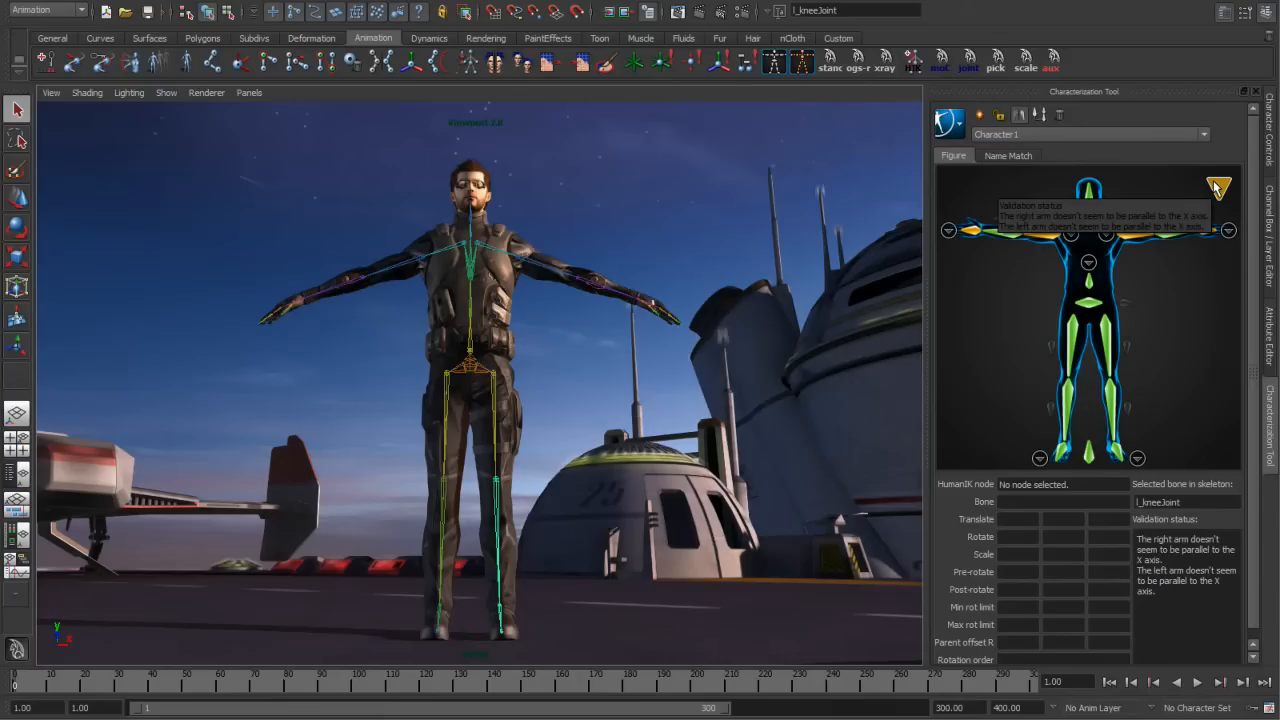
Select both shoulder joints and rotate them so the arms lie parallel to the X axis
left_click(527, 251)
left_click(406, 273, "shift")
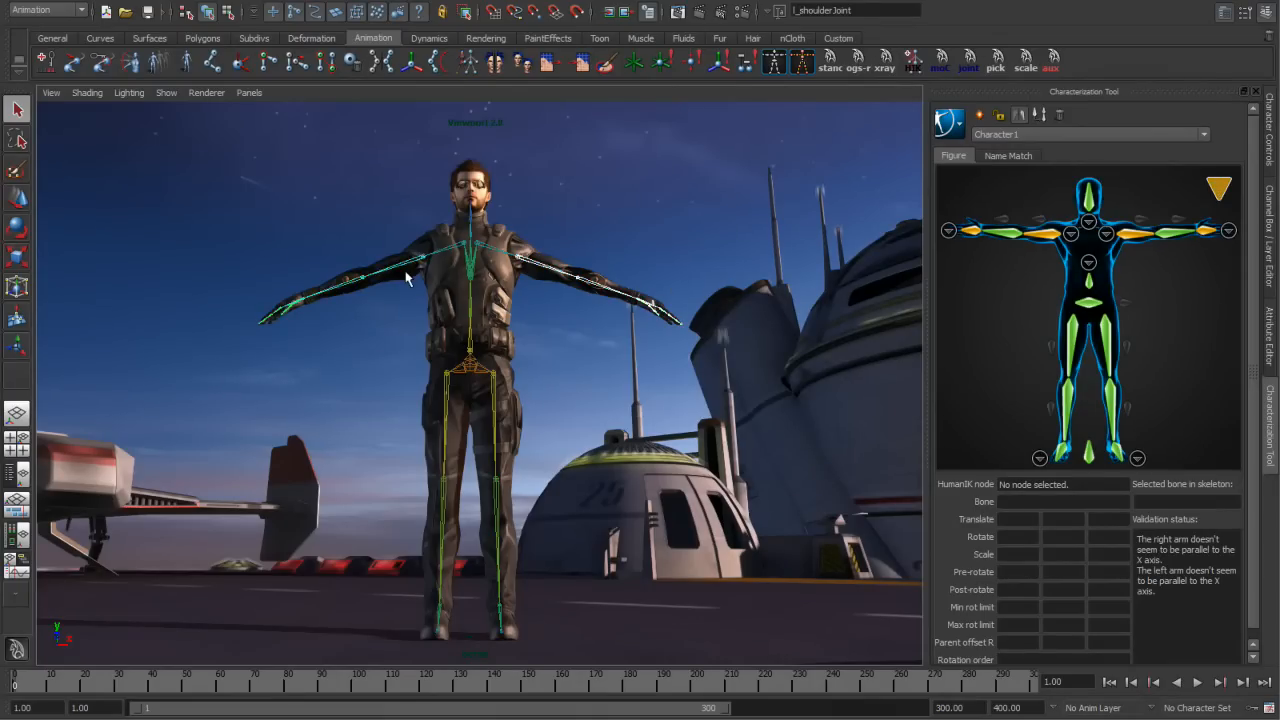
key("space")
left_click_drag(465, 288, 441, 358)
key("e")
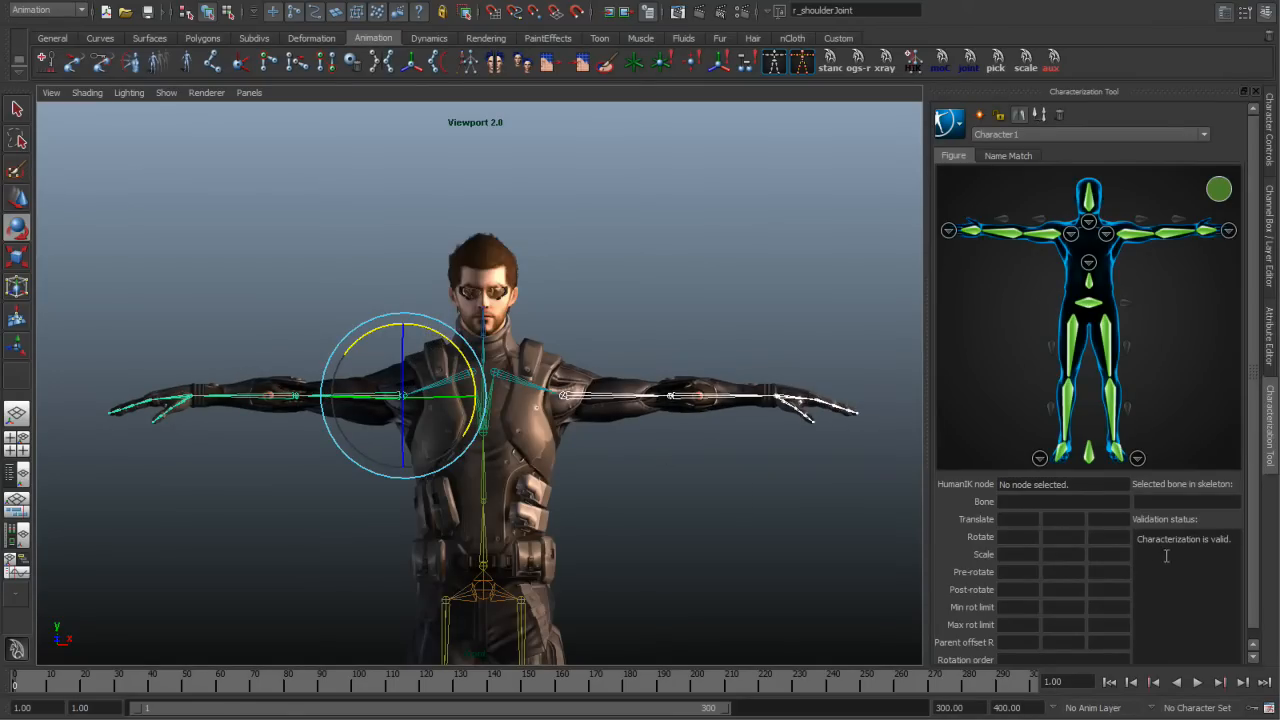
Lock the characterization and return to the perspective view of the full scene
key("w")
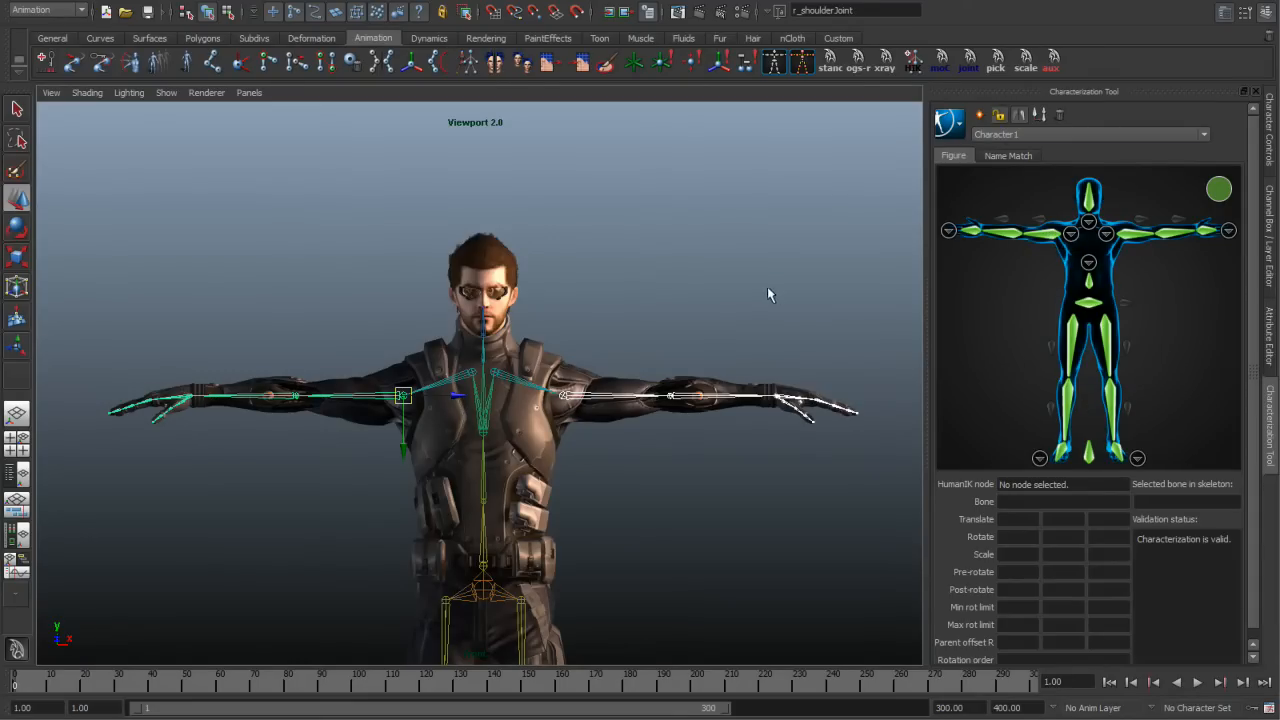
key("space")
left_click(763, 250)
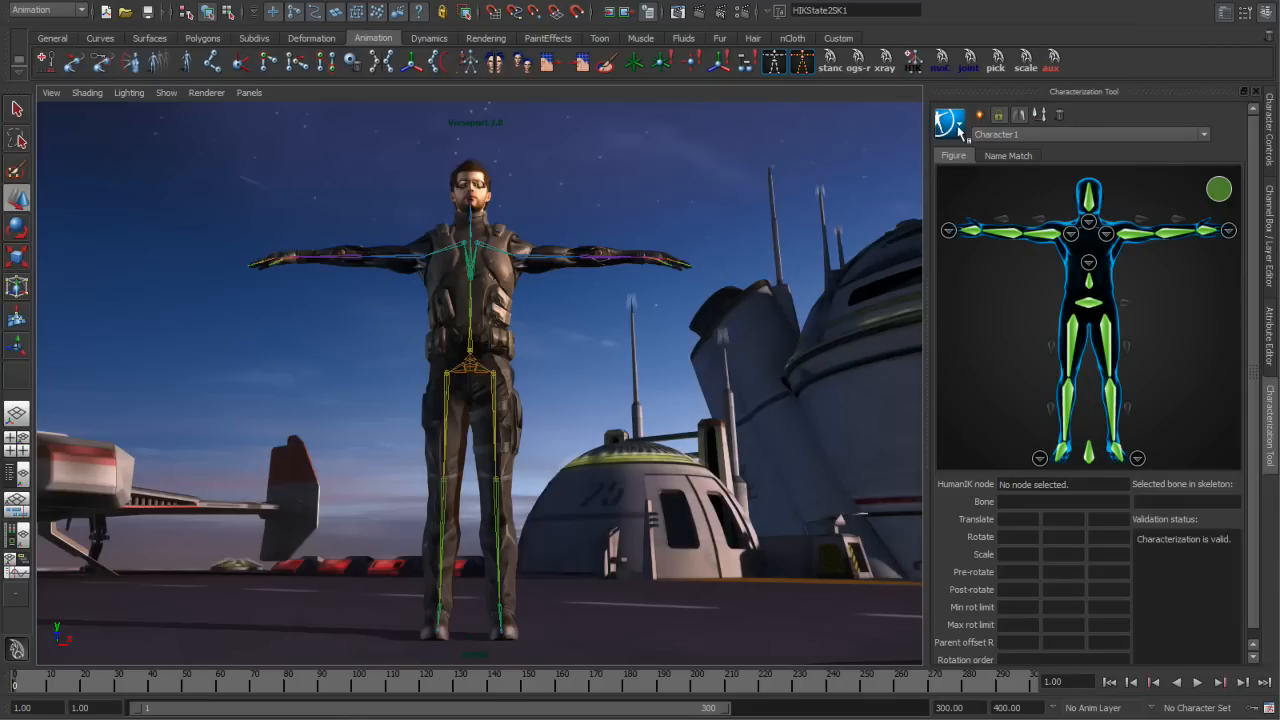
Create a control rig for Character1 and hide the rig's FK skeleton display in the character controls
left_click(948, 121)
mouse_move(1000, 150)
left_click(1080, 159)
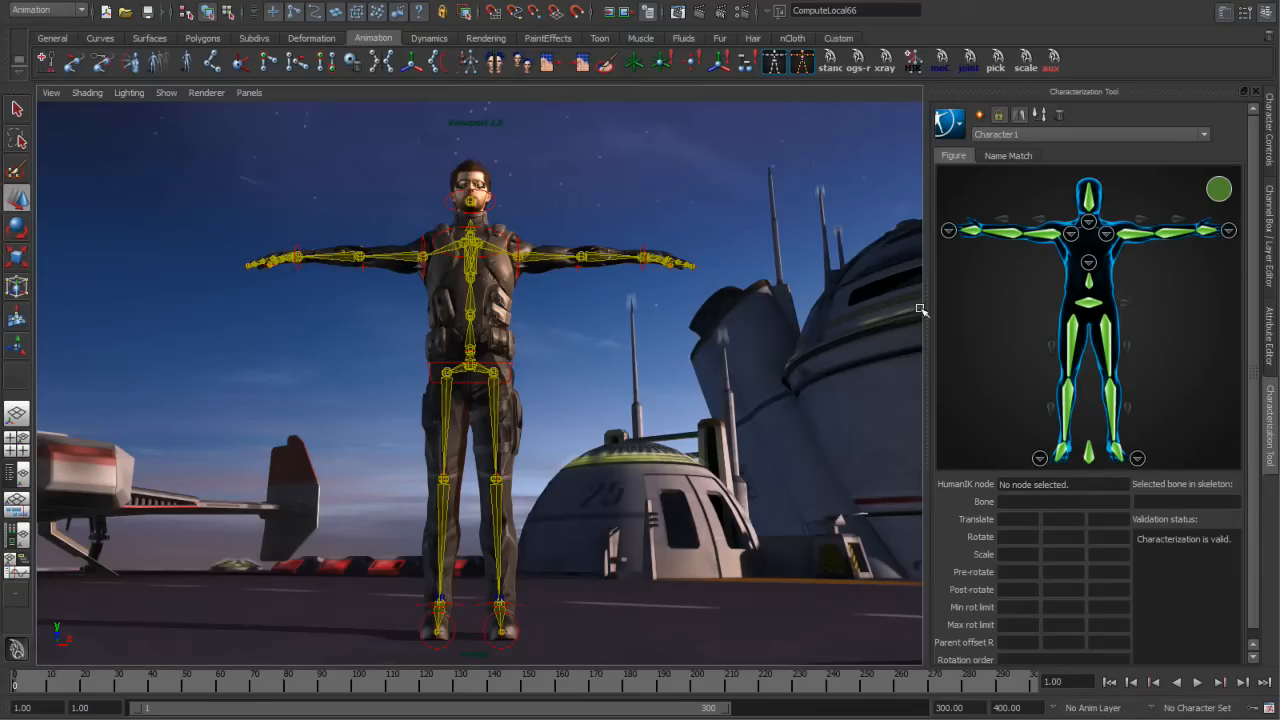
left_click(1271, 143)
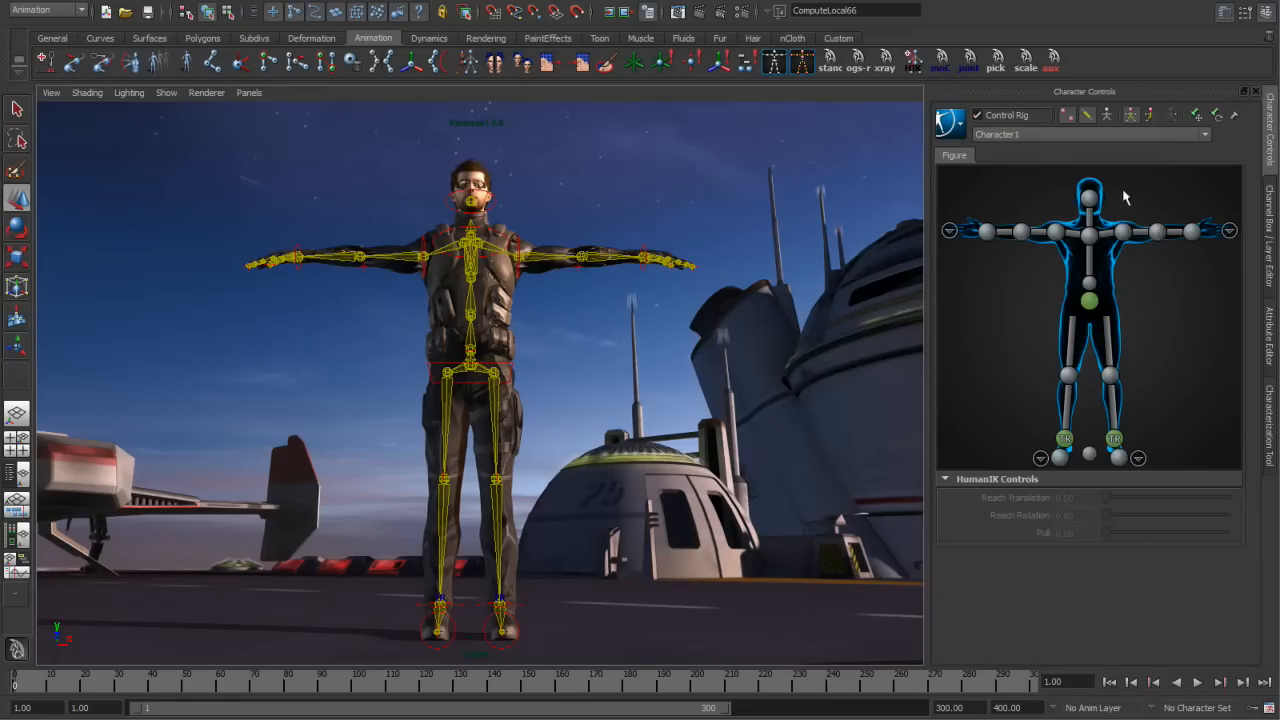
left_click(1087, 116)
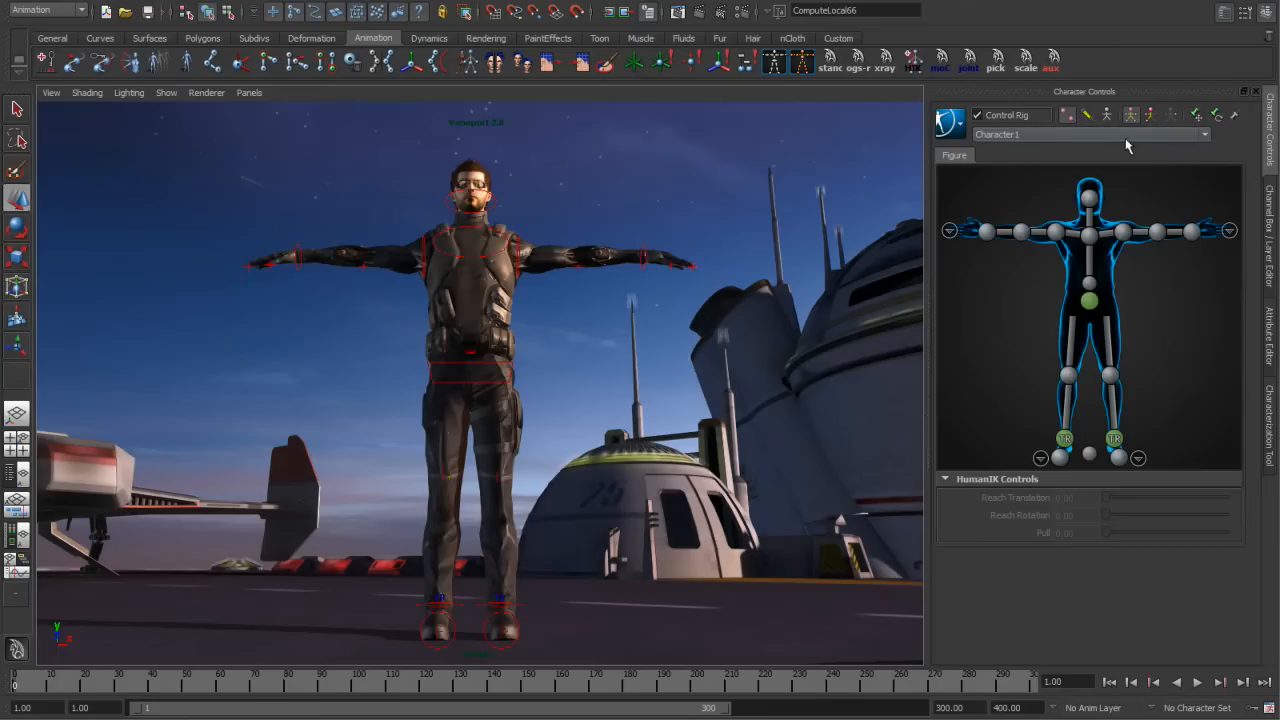
In Body Part mode, move the left wrist effector inward and down, and rotate the hand upward
left_click(1191, 232)
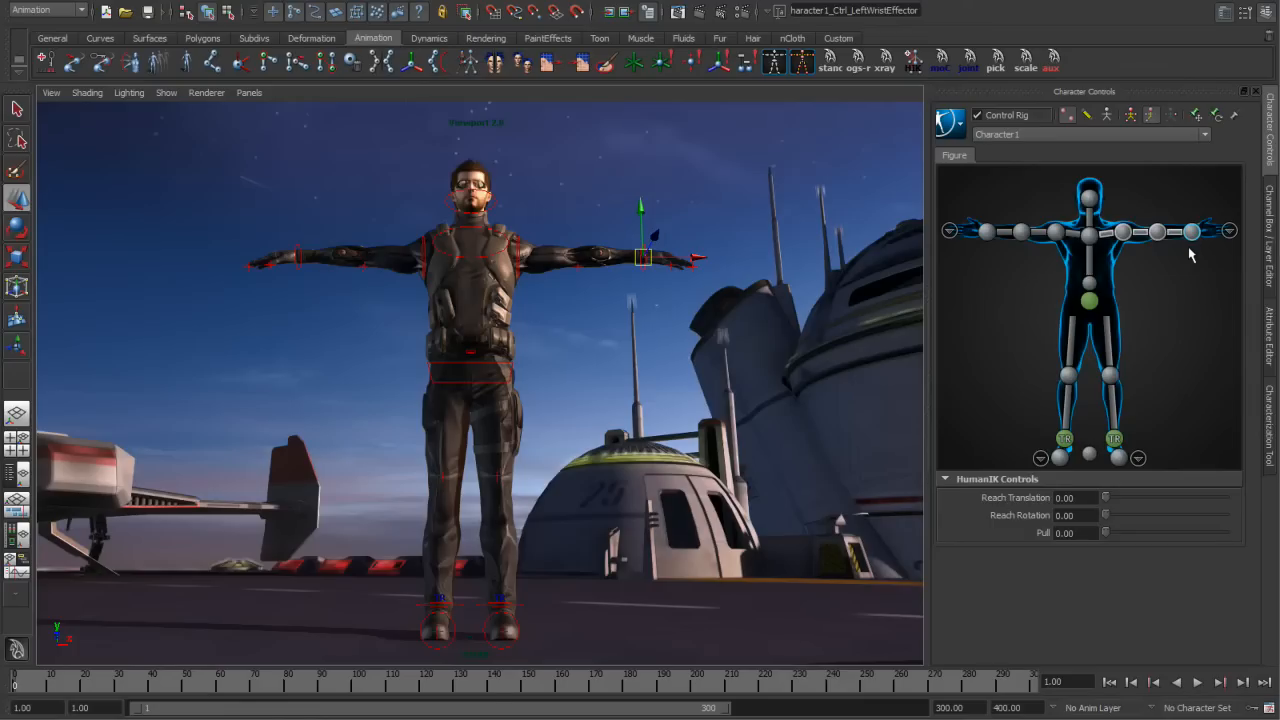
left_click_drag(643, 258, 593, 289)
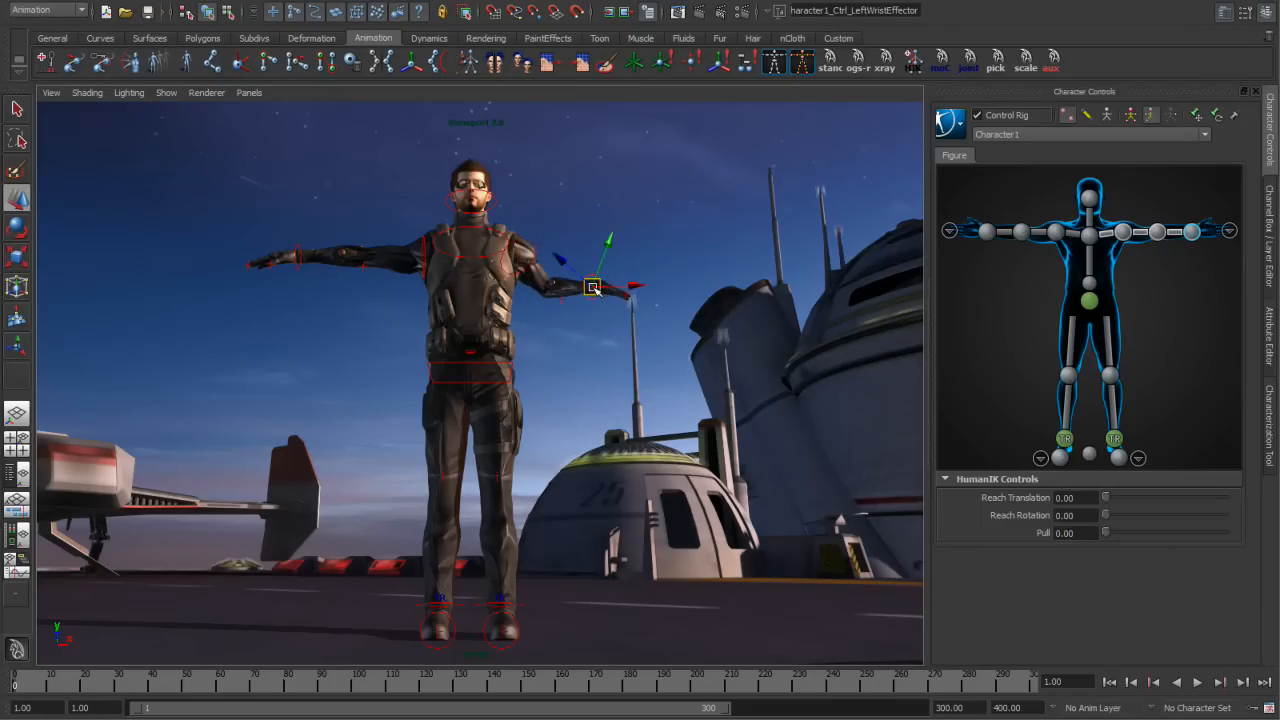
key("e")
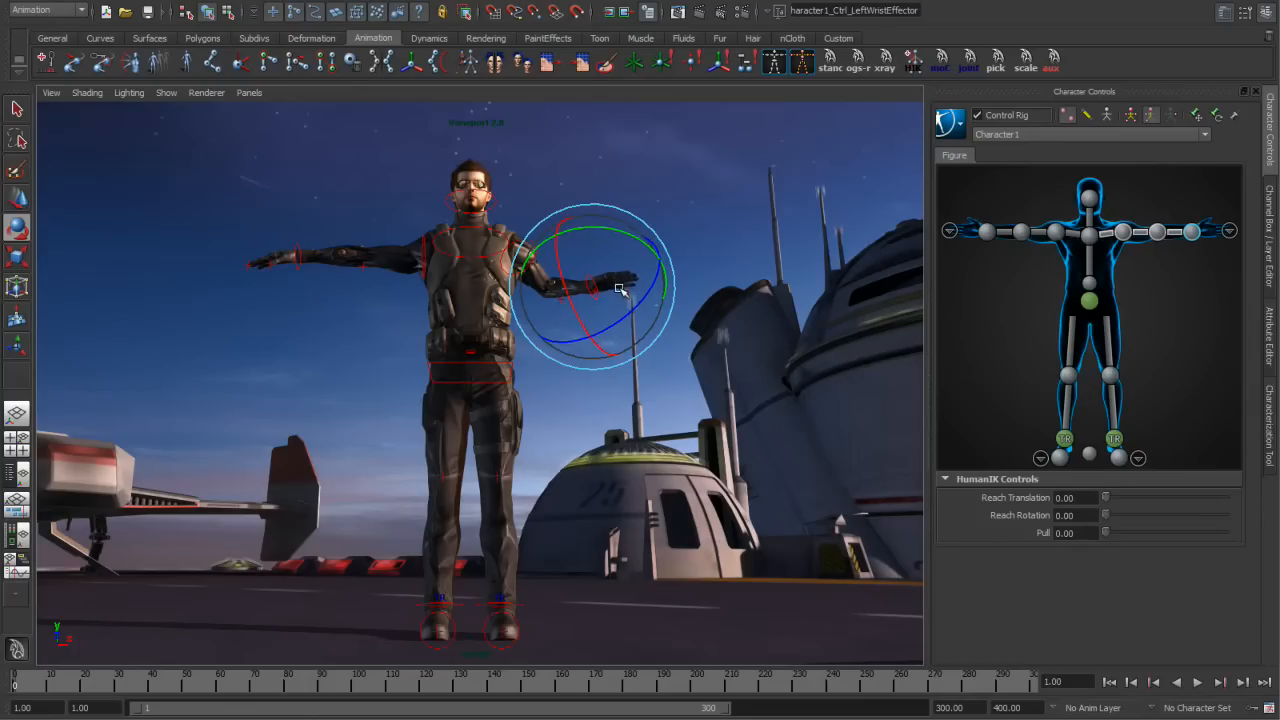
Move the left elbow effector up and toward the body to raise the left arm
left_click(1157, 232)
mouse_move(581, 272)
left_mouse_down()
mouse_move(622, 298)
mouse_move(557, 278)
mouse_move(562, 262)
left_mouse_up()
key("w")
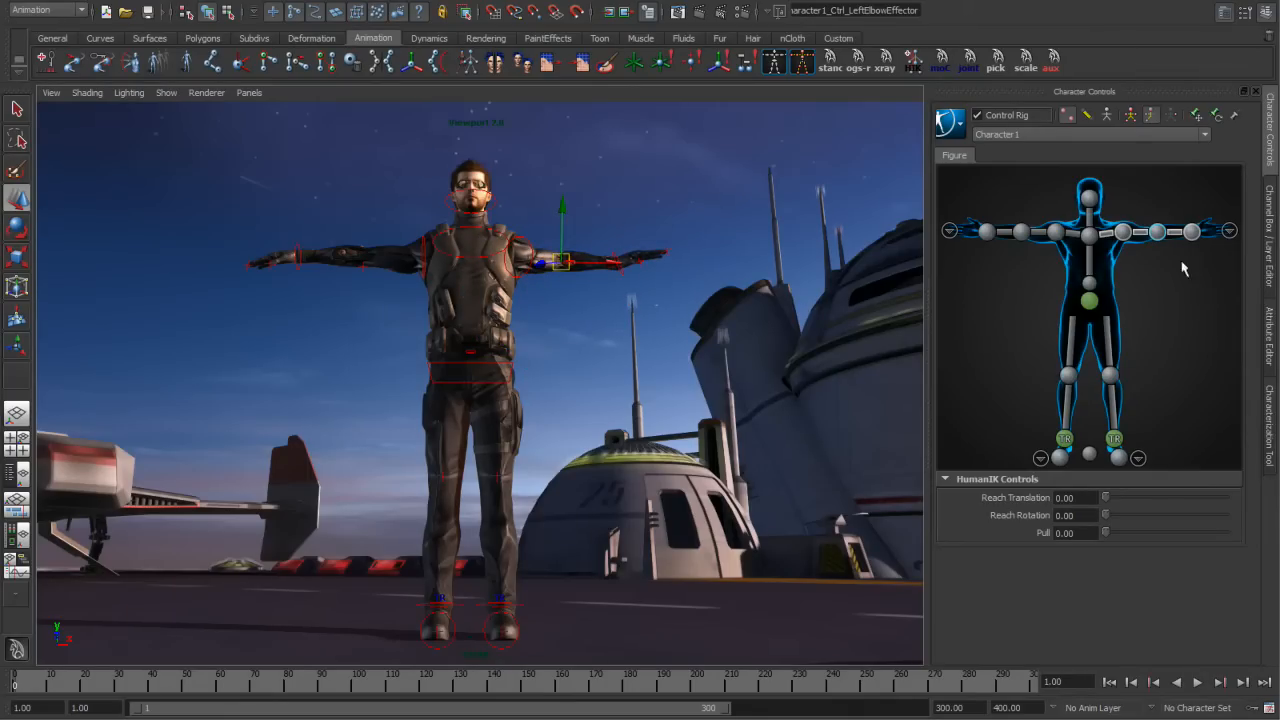
Switch to Full Body mode, move the left wrist effector slightly inward and down, and clear the selection
left_click(1131, 116)
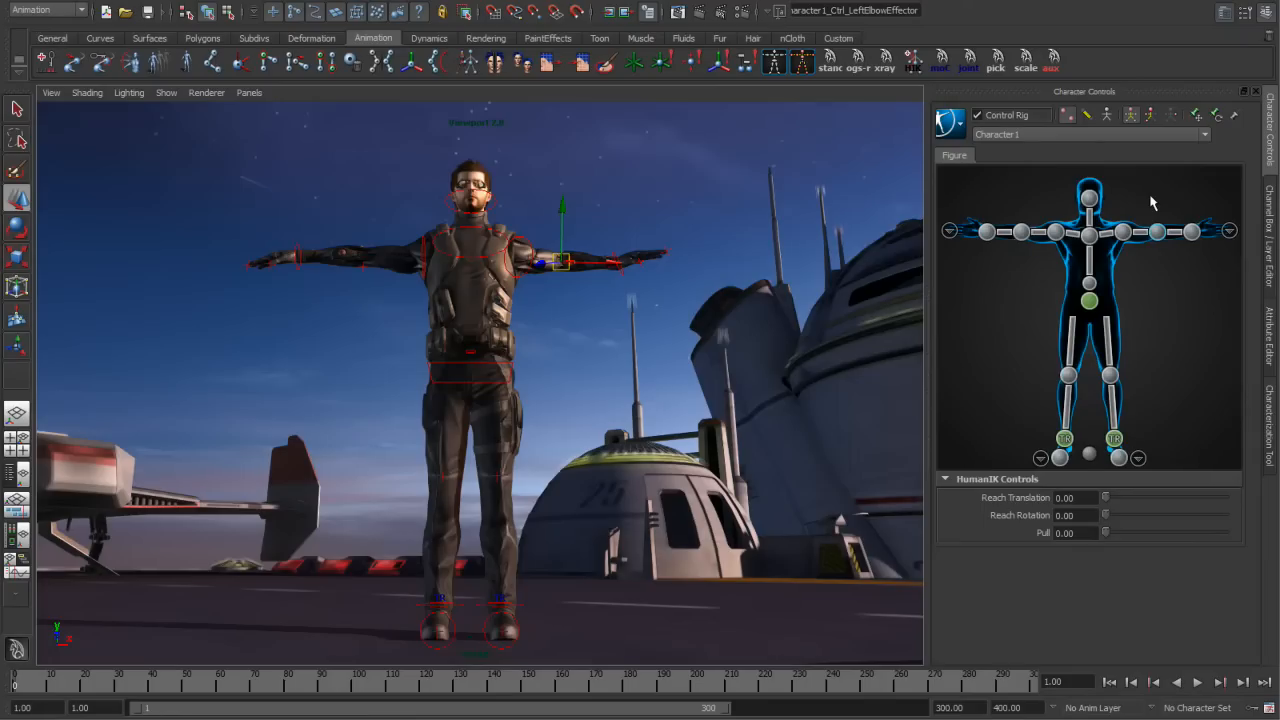
left_click(1191, 232)
mouse_move(618, 262)
left_mouse_down()
mouse_move(560, 262)
mouse_move(556, 435)
mouse_move(560, 333)
mouse_move(570, 445)
mouse_move(582, 378)
mouse_move(566, 512)
mouse_move(600, 277)
left_mouse_up()
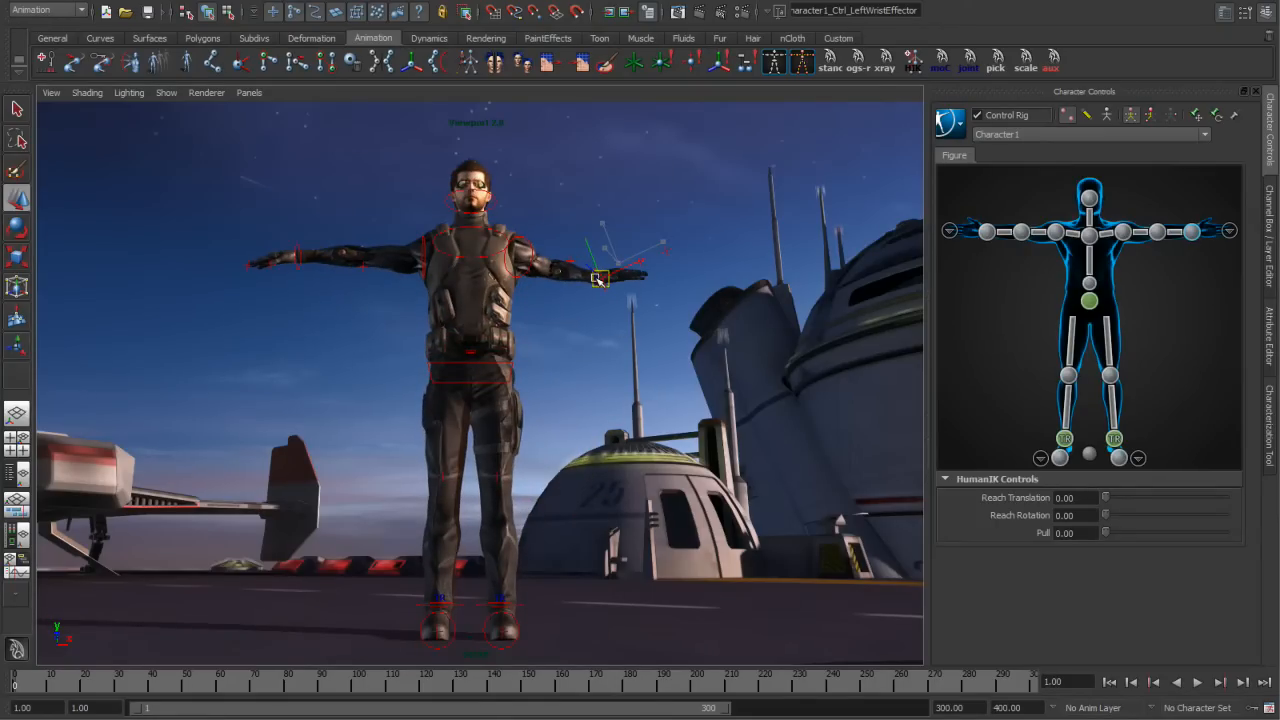
left_click(1000, 298)
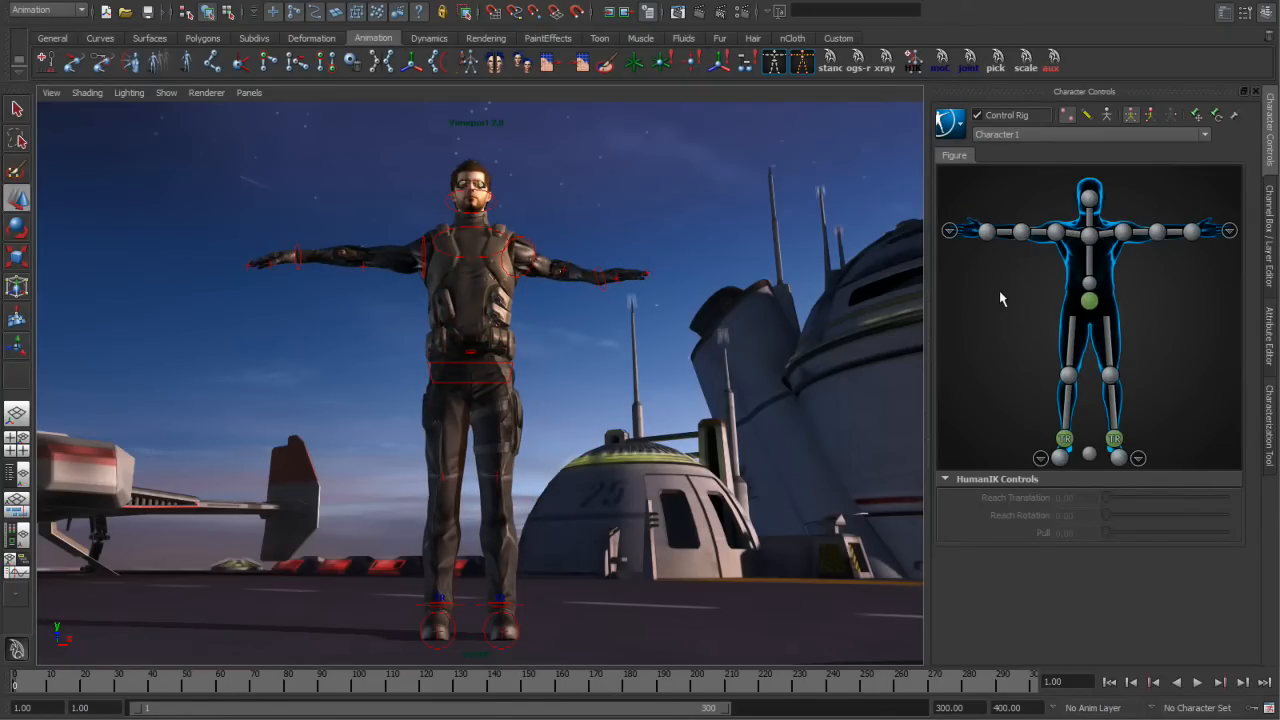
Pin the right wrist effector's translation and rotation, and unpin both
left_click(986, 232)
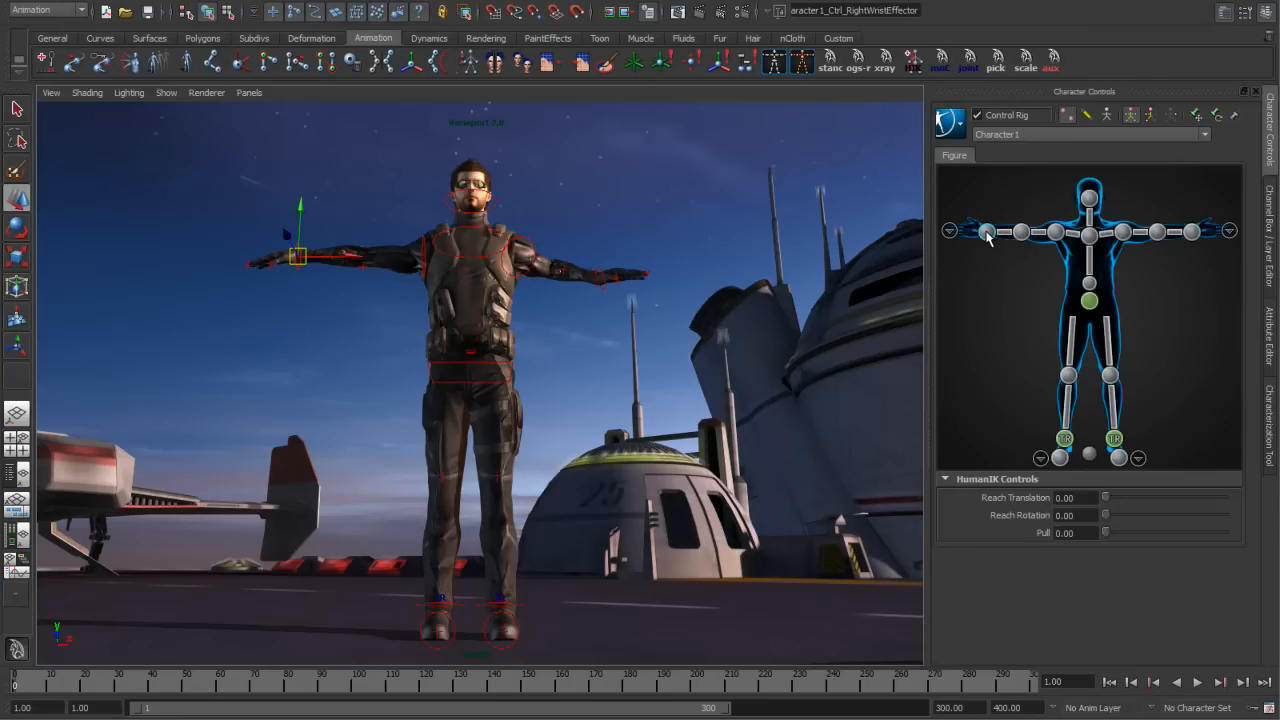
left_click(1196, 114)
left_click(1217, 116)
right_click(298, 261)
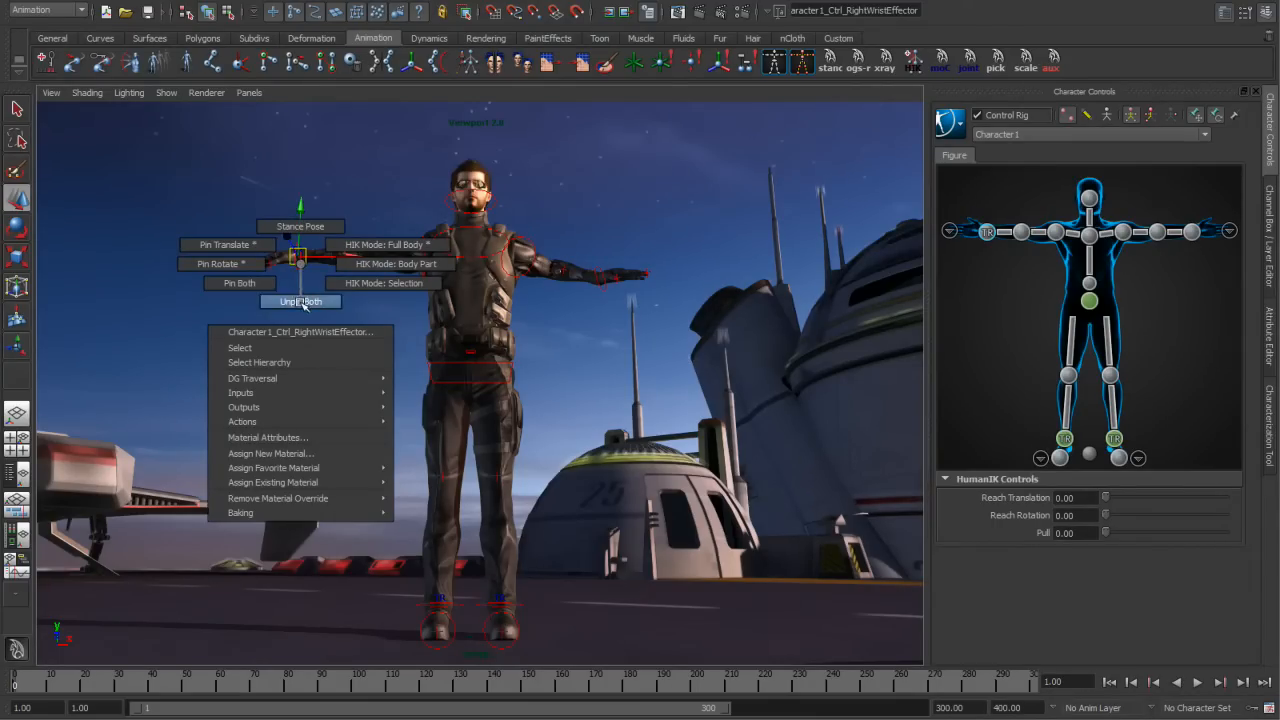
left_click(301, 301)
Move the left ankle effector with the right wrist free and with it pinned in both modes, ending with the wrist unpinned
left_click_drag(551, 605, 550, 631)
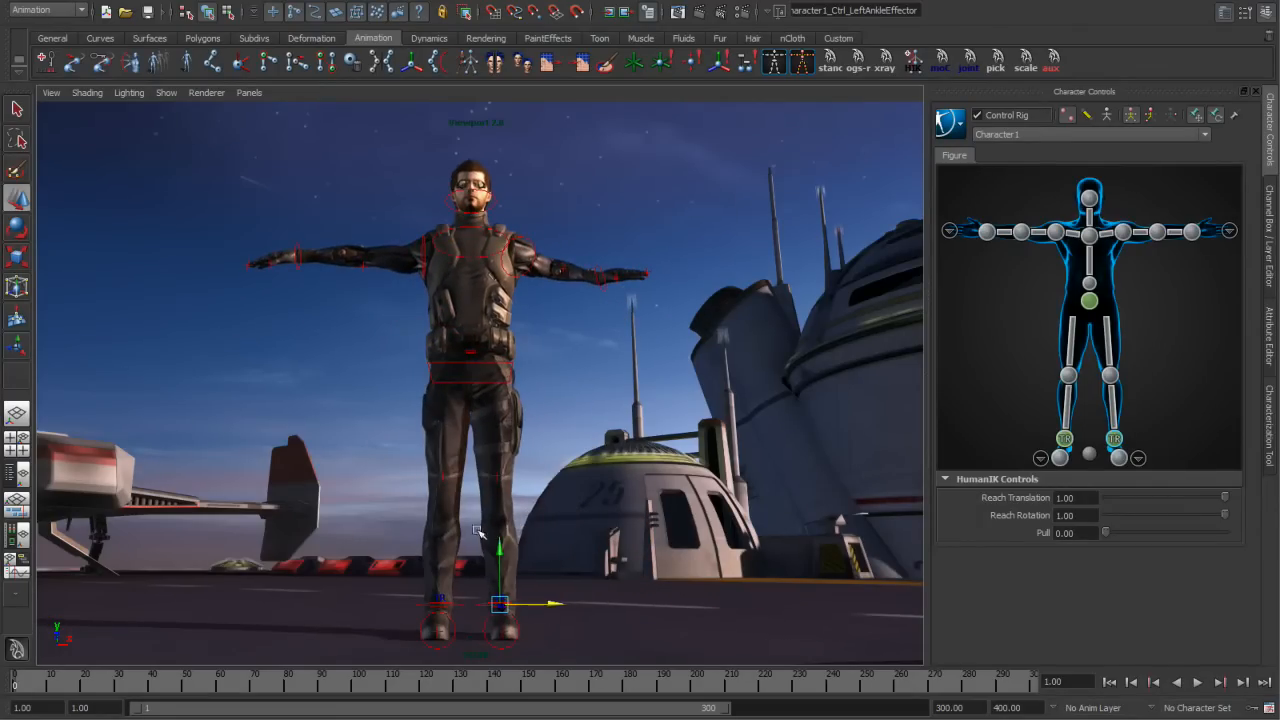
right_click(299, 265)
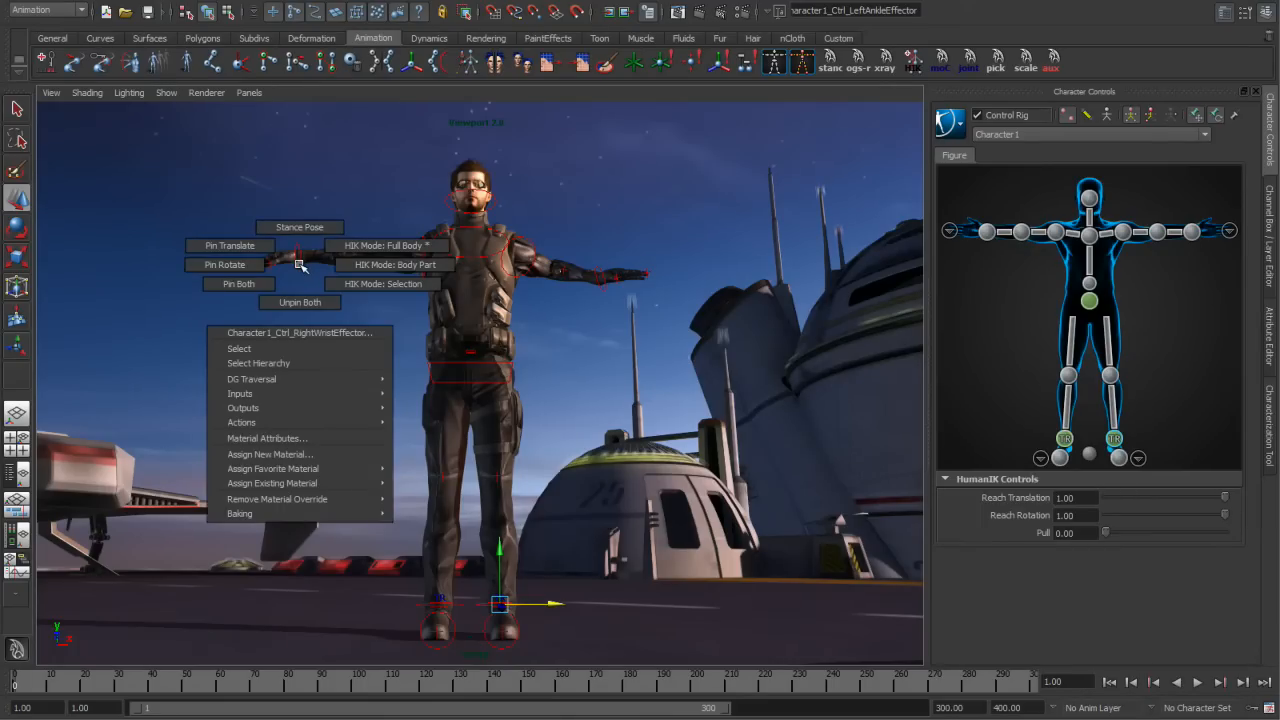
left_click(257, 284)
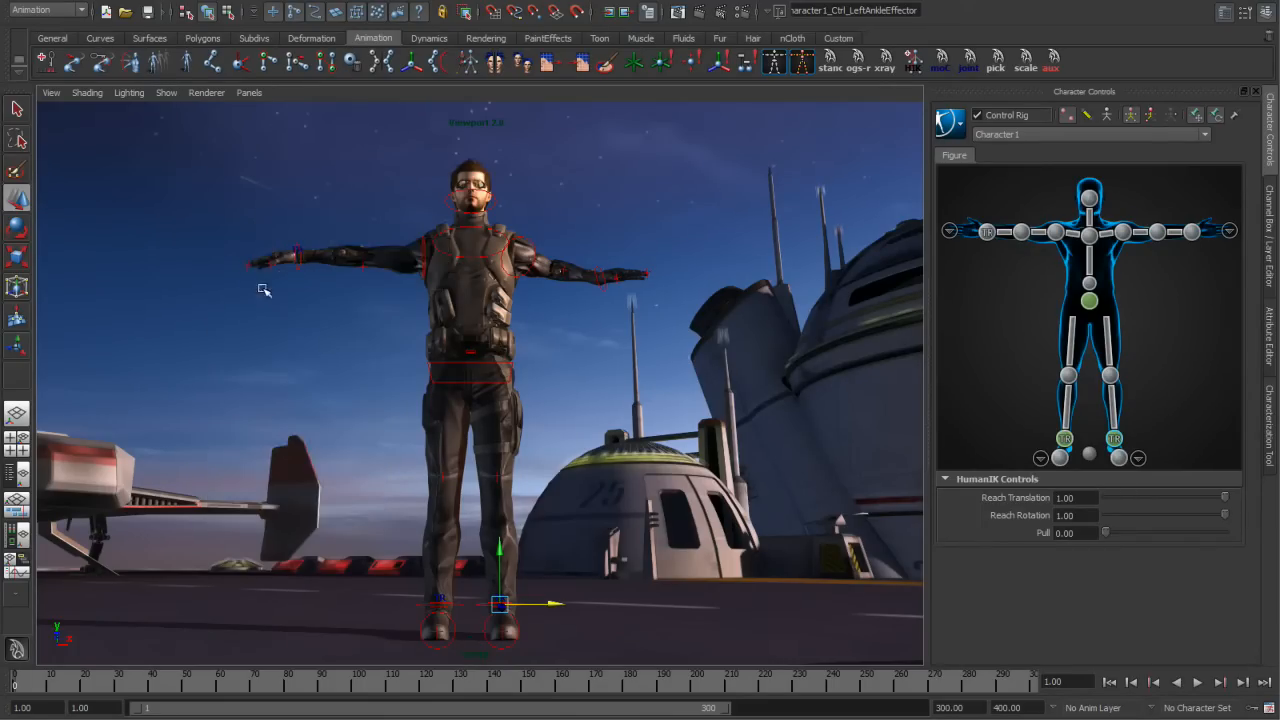
left_click_drag(553, 602, 580, 618)
right_click_drag(293, 265, 302, 298)
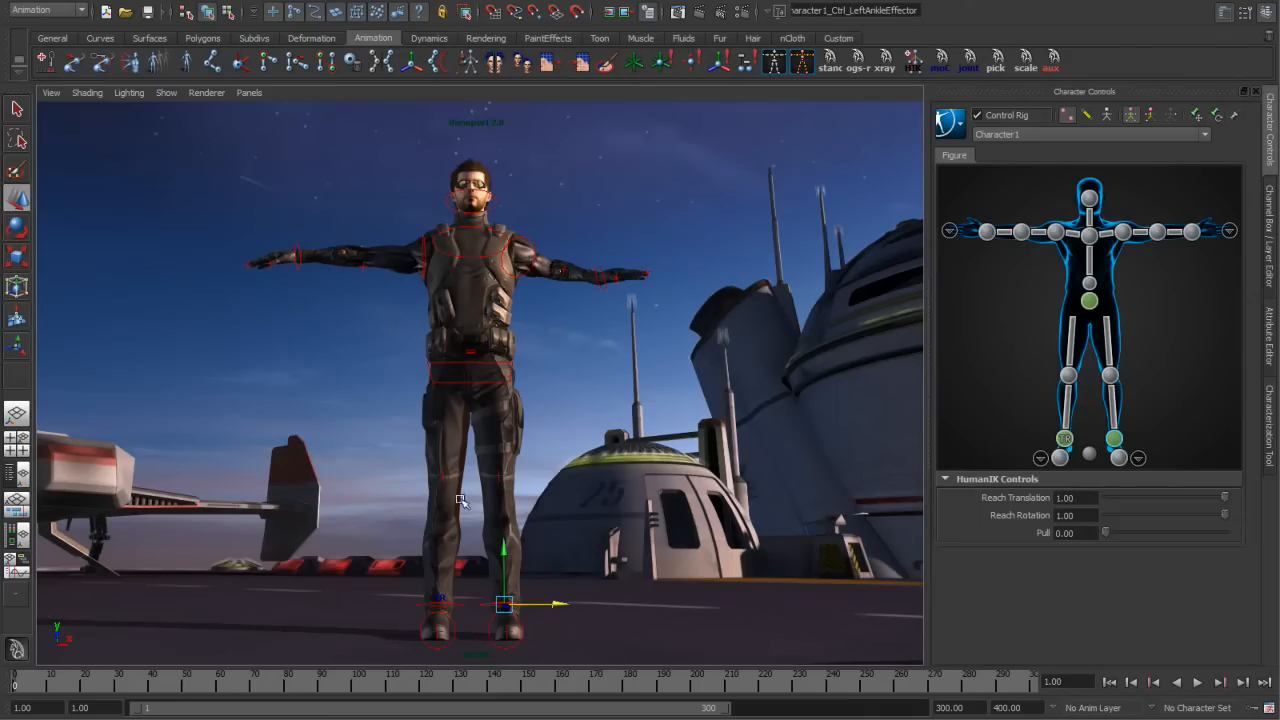
Move the left ankle effector slightly inward toward the right foot
mouse_move(558, 606)
left_mouse_down()
mouse_move(694, 611)
mouse_move(537, 608)
mouse_move(549, 610)
left_mouse_up()
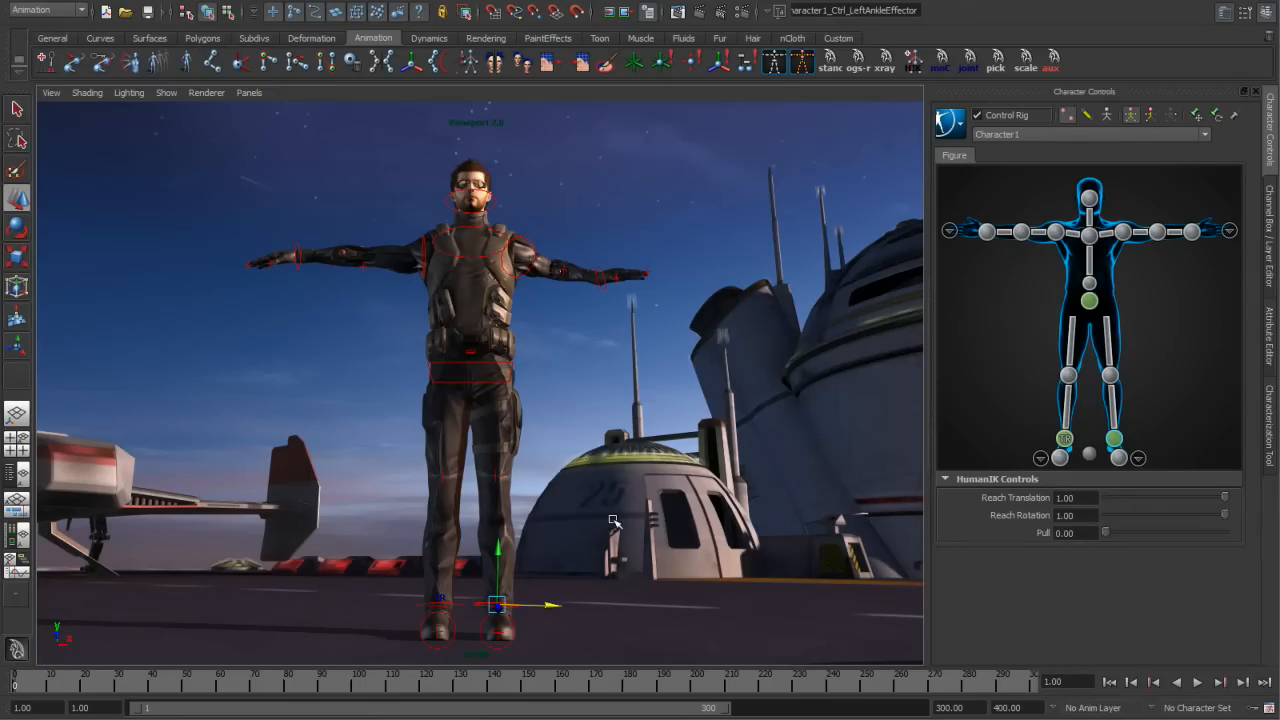
left_click_drag(552, 433, 568, 433, "alt")
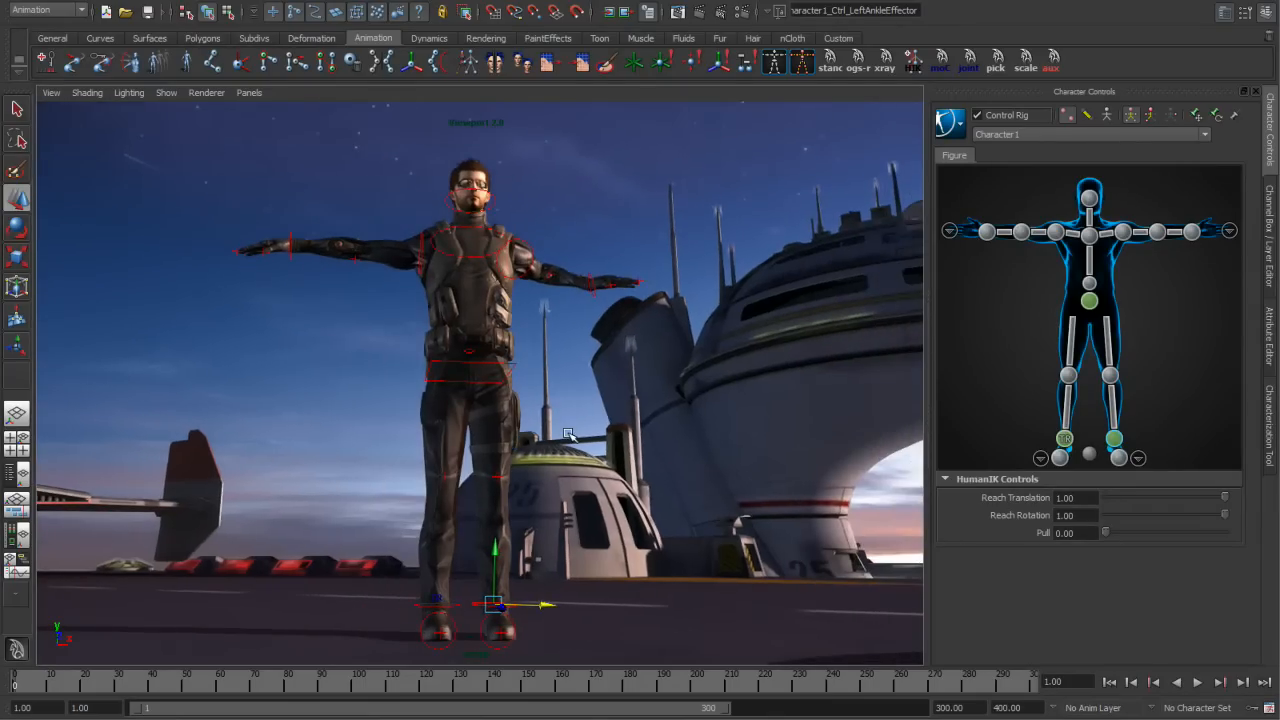
left_click_drag(648, 421, 624, 440, "alt")
Play back the motion-capture skeleton's animation beside the speeder and stop at frame 153
right_click_drag(723, 432, 650, 440, "alt")
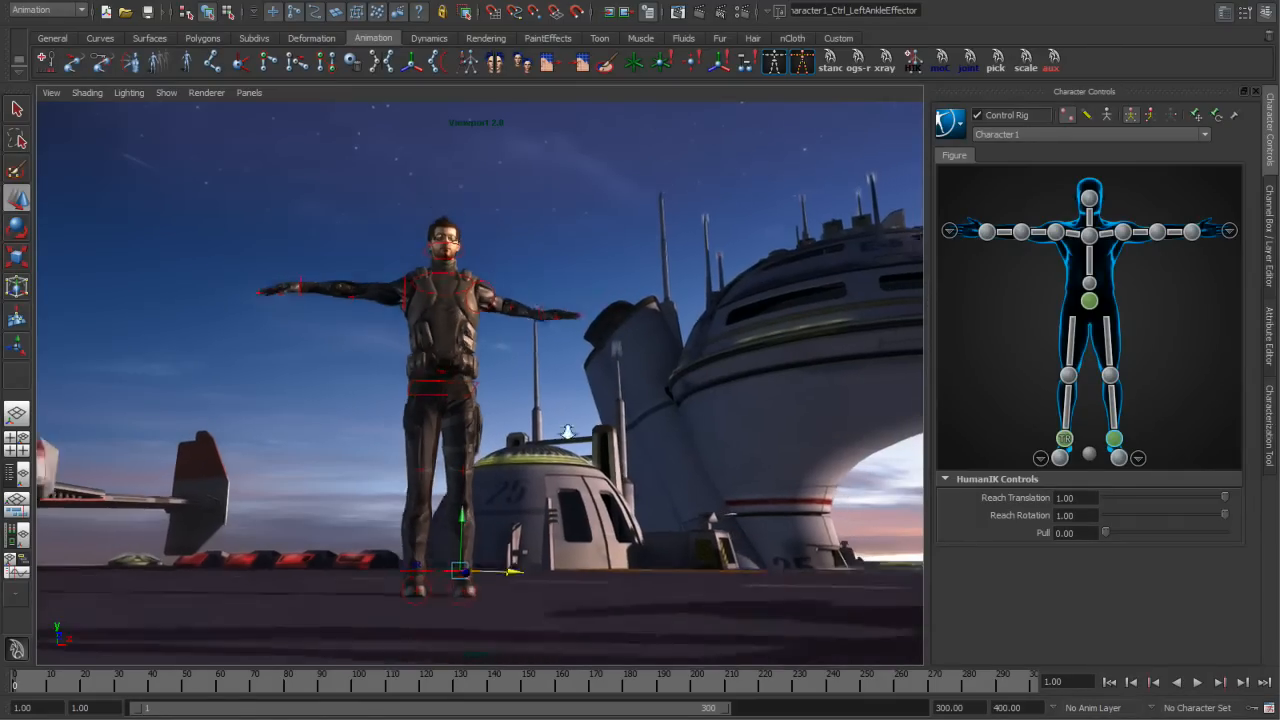
middle_click_drag(750, 440, 696, 463, "alt")
right_click_drag(696, 463, 515, 470, "alt")
middle_click_drag(515, 470, 396, 507, "alt")
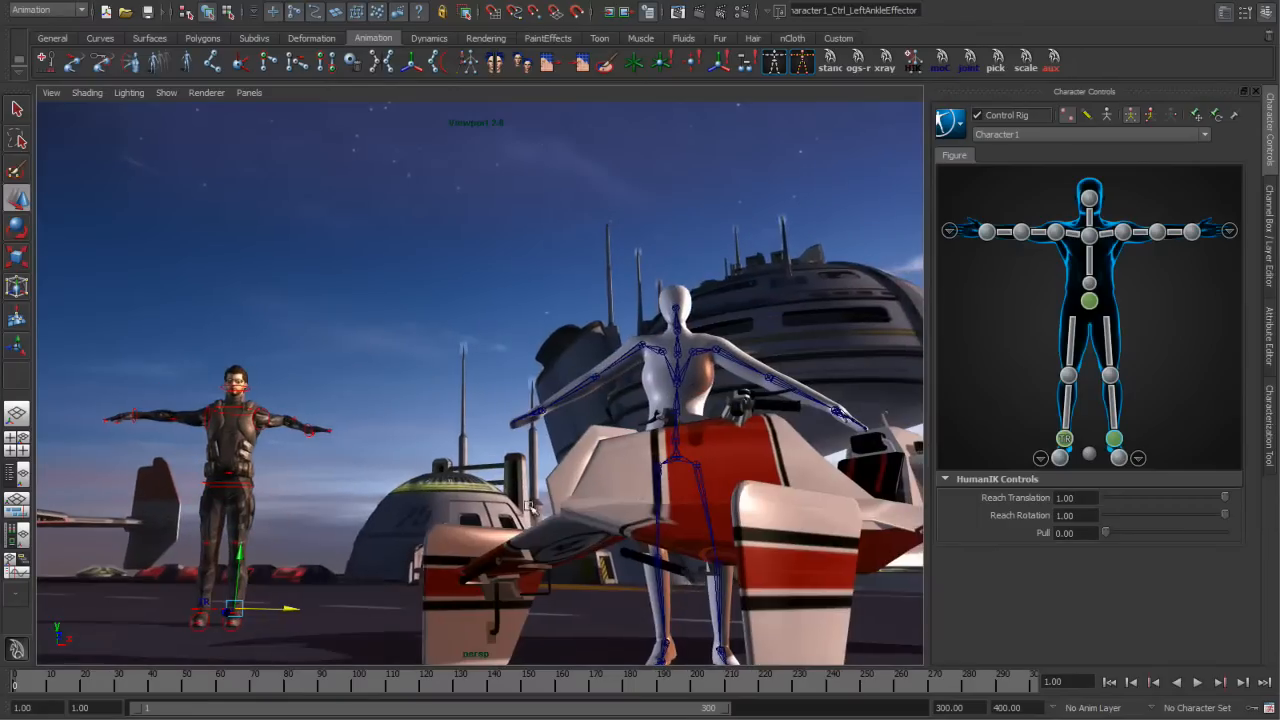
right_click_drag(620, 490, 551, 488, "alt")
left_click_drag(551, 488, 548, 493, "alt")
right_click_drag(611, 496, 538, 491, "alt")
middle_click_drag(538, 491, 494, 495, "alt")
left_click(1198, 683)
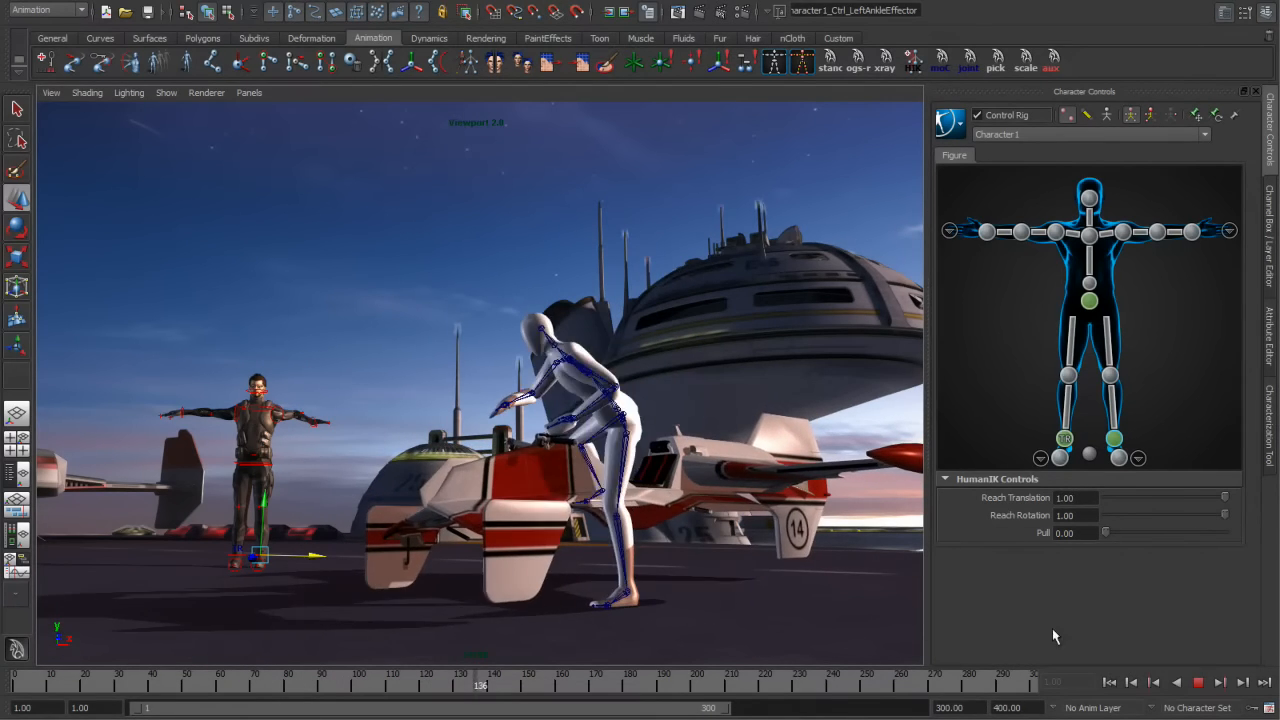
left_click(1198, 683)
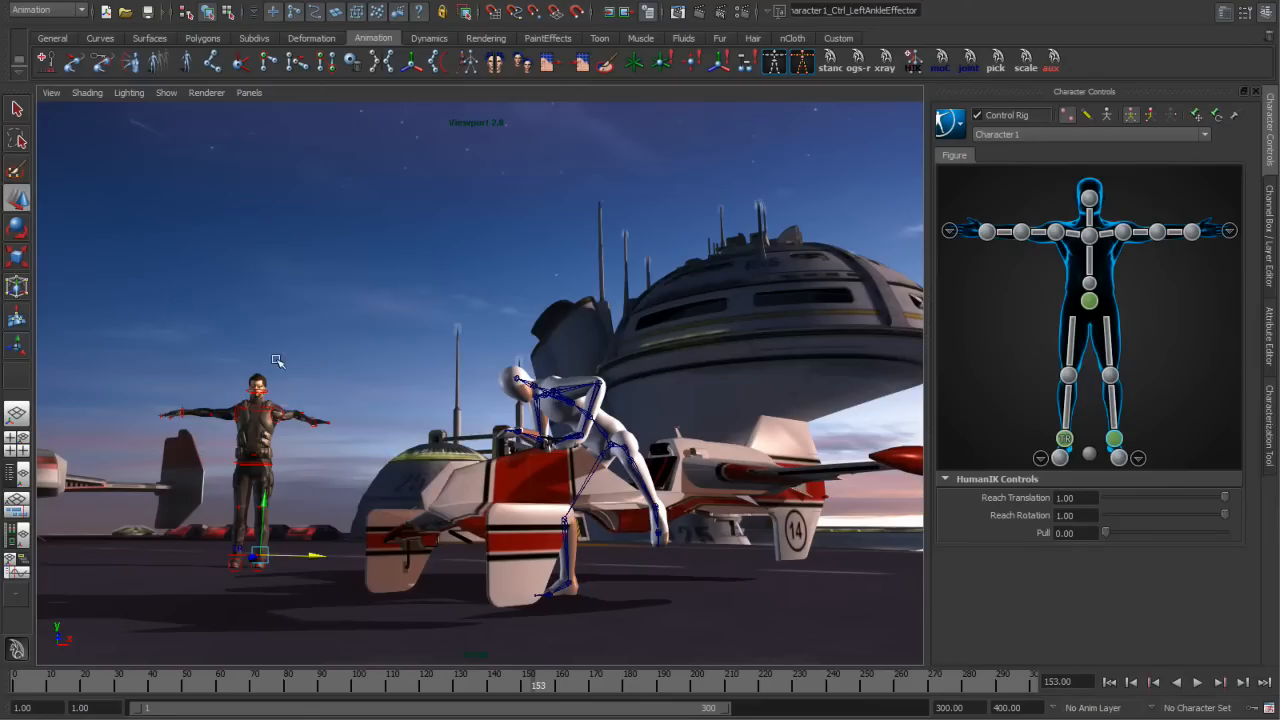
Set Character1's source to mocap__mpcap so the motion capture drives the character
left_click(960, 128)
mouse_move(966, 134)
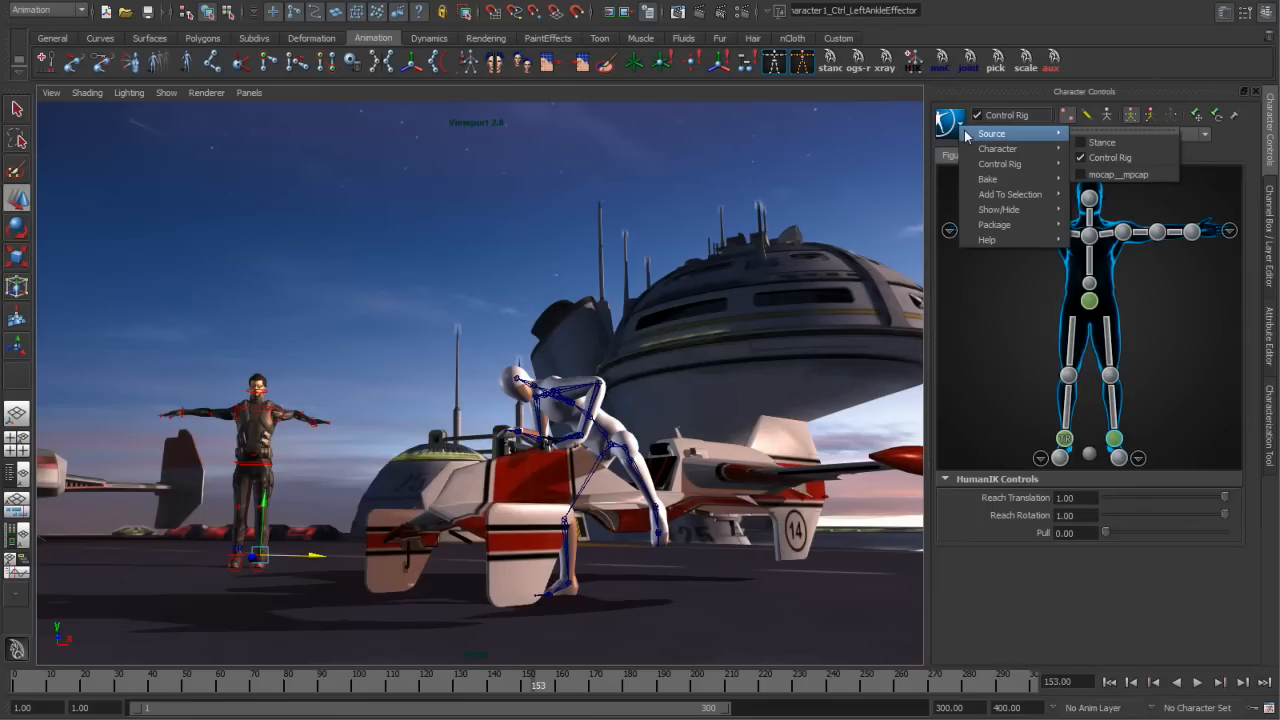
left_click(1120, 175)
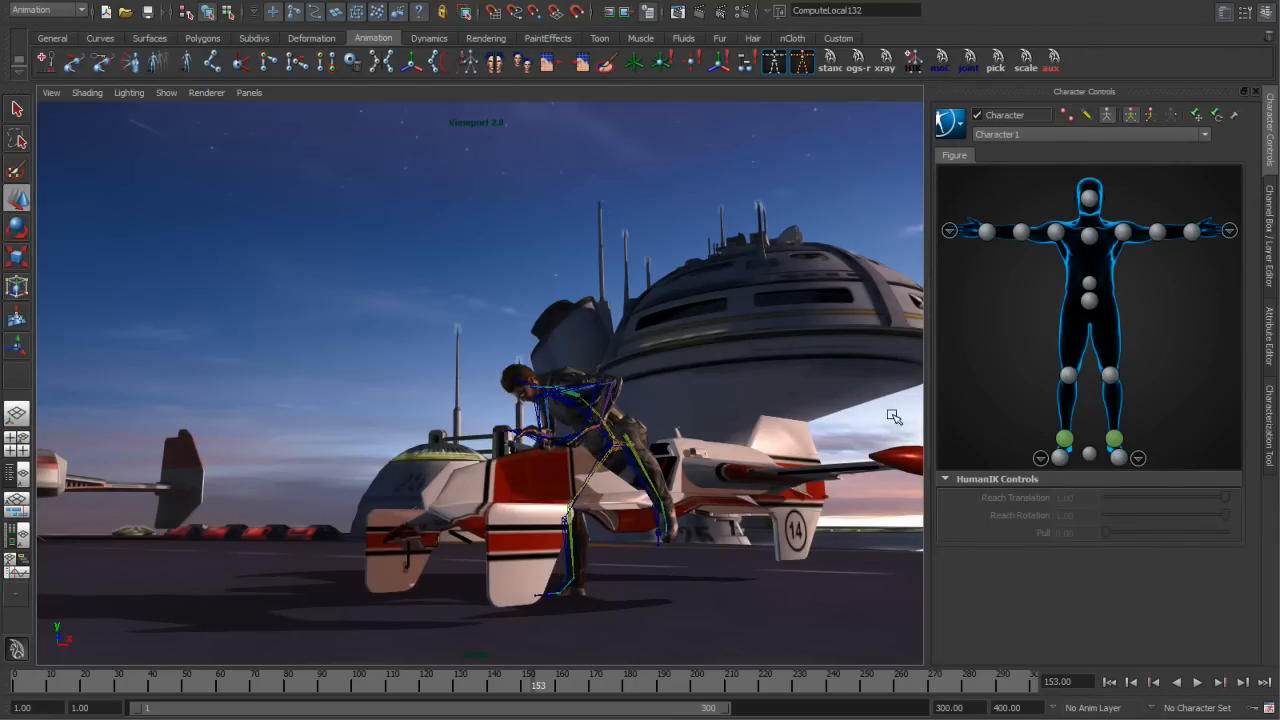
Scrub the retargeted animation to frame 35, inspect the character up close and check its characterization mapping
left_click_drag(38, 684, 137, 686)
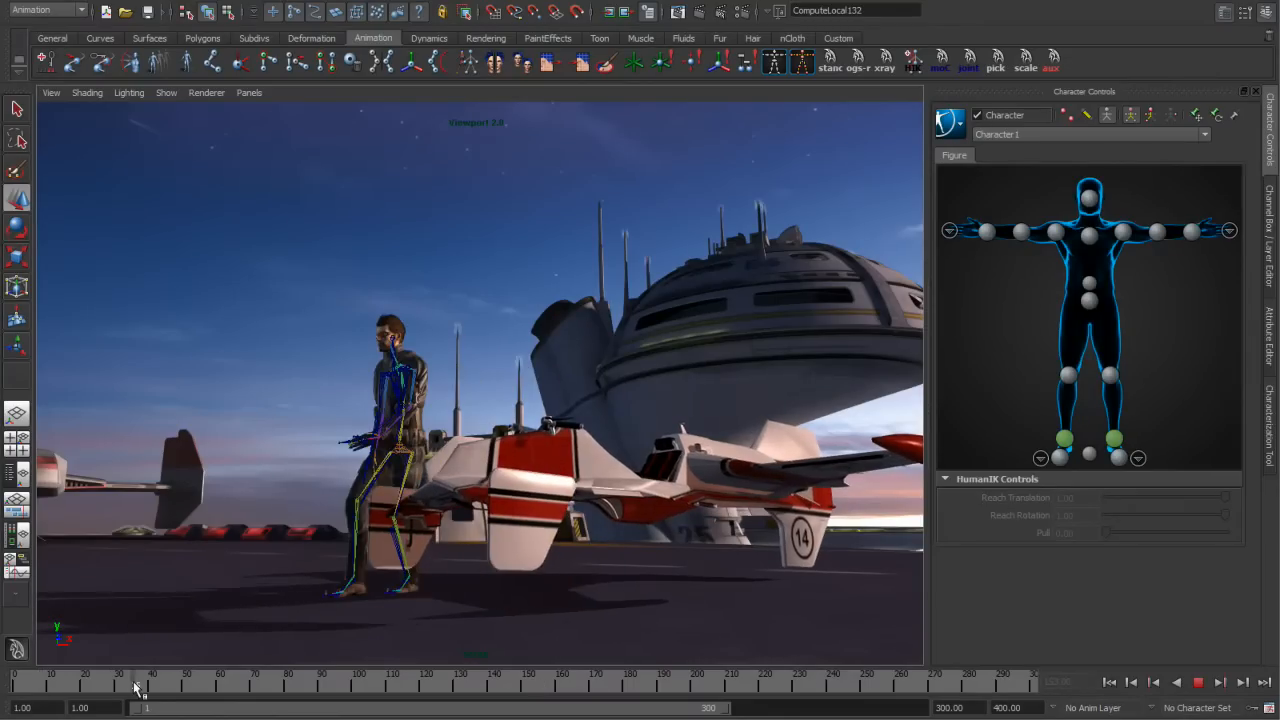
left_click_drag(450, 479, 540, 483, "alt")
right_click_drag(540, 483, 630, 508, "alt")
middle_click_drag(630, 508, 624, 444, "alt")
right_click_drag(624, 444, 620, 394, "alt")
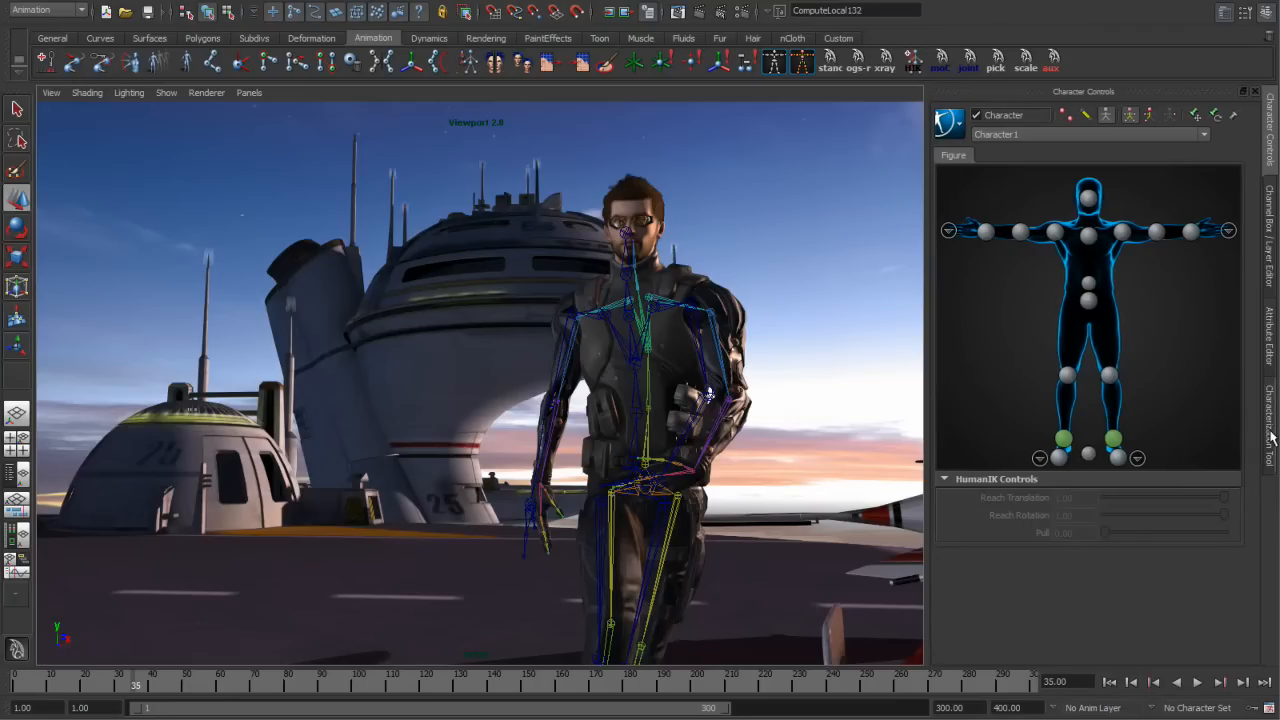
left_click(1267, 430)
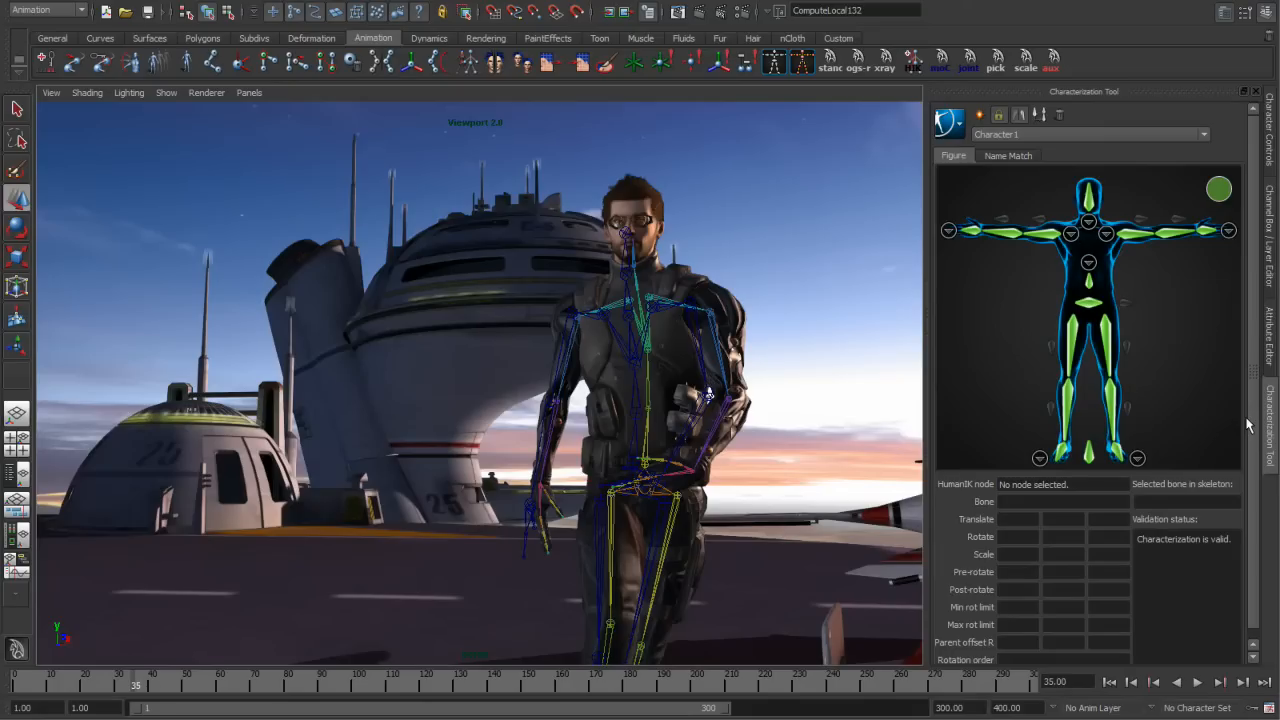
left_click(1272, 145)
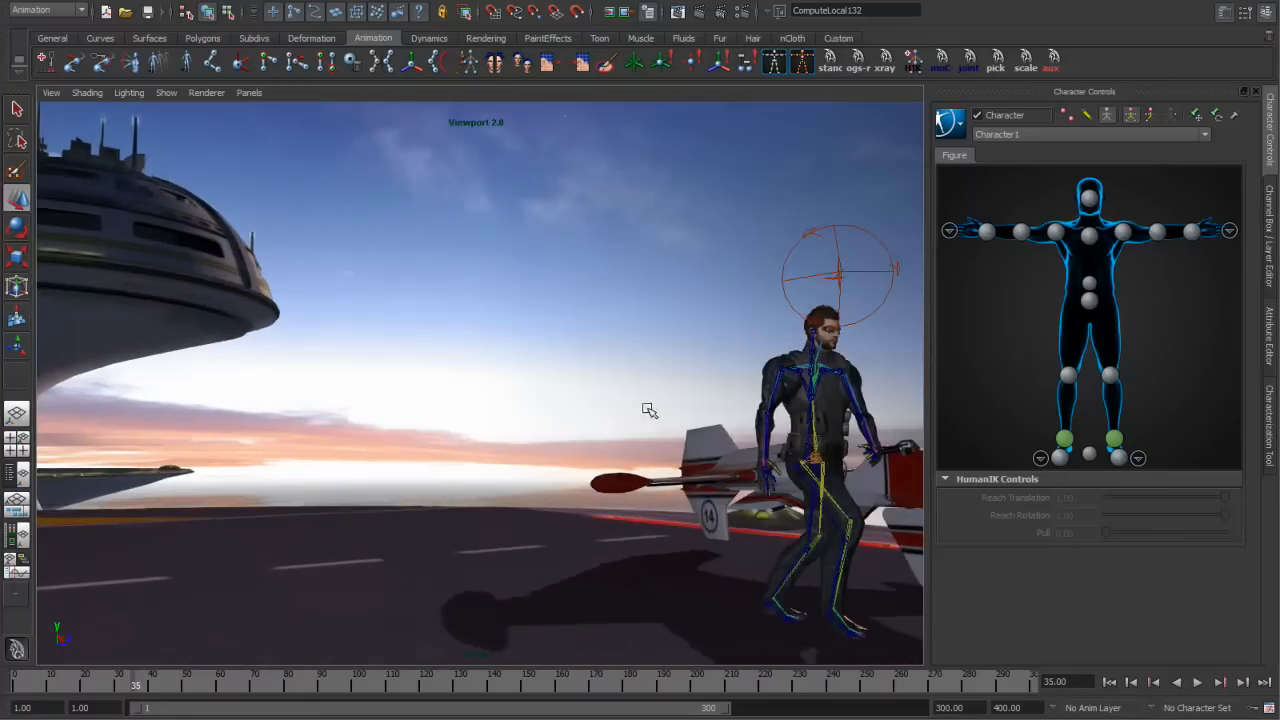
Pick the character's Jensen_Reference locator and scale it down uniformly to about 0.64
middle_click_drag(648, 408, 494, 403, "alt")
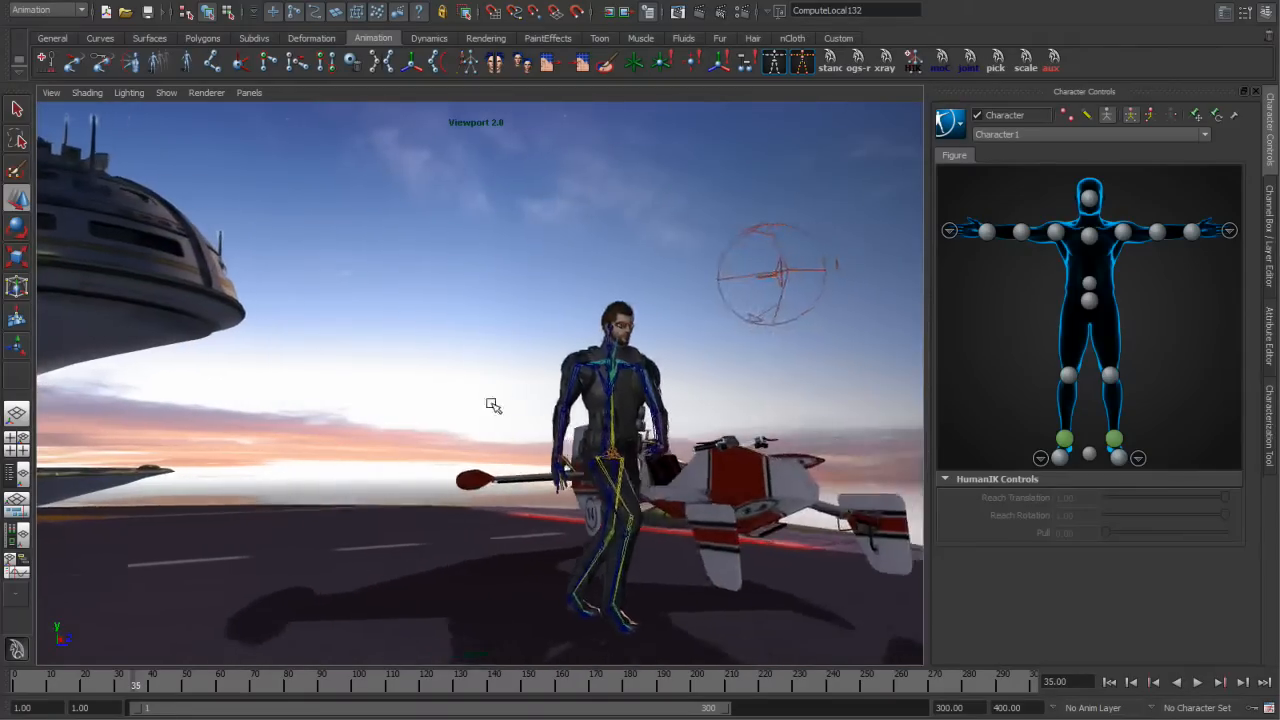
left_click_drag(494, 403, 633, 363, "alt")
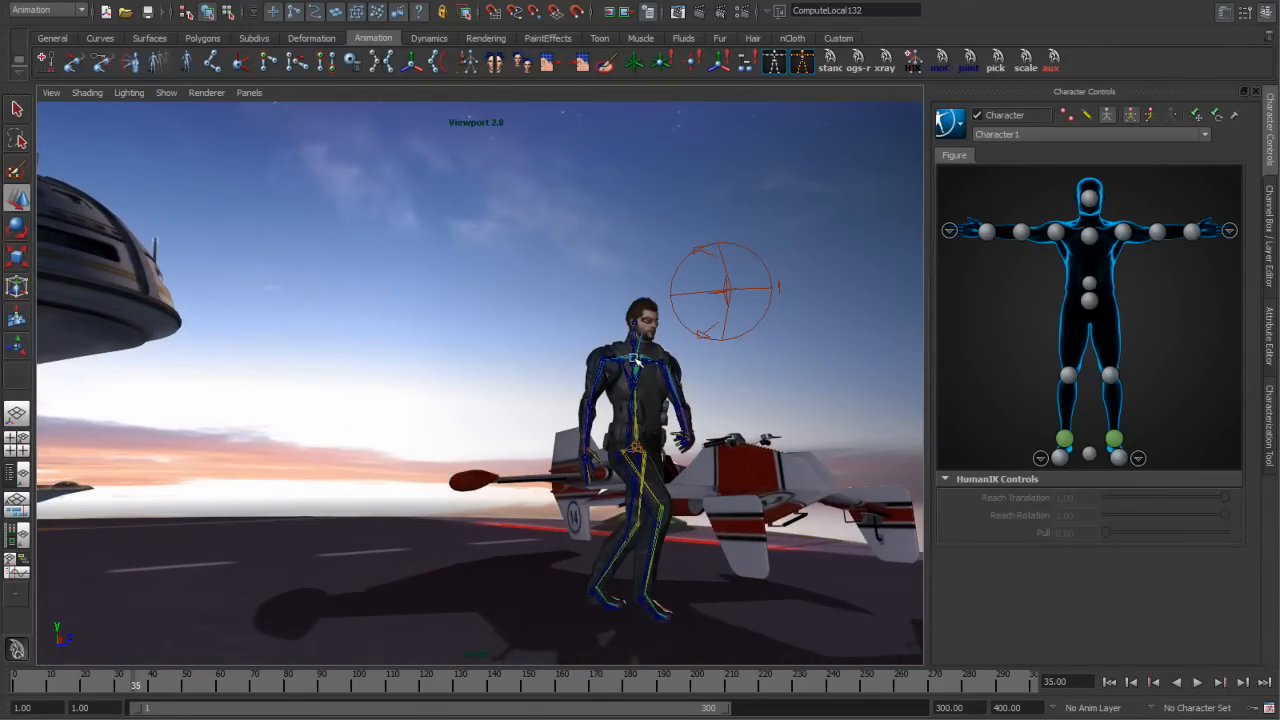
left_click(995, 64)
key("e")
key("r")
middle_click_drag(675, 468, 608, 494)
right_click_drag(608, 494, 480, 530, "alt")
middle_click_drag(440, 540, 466, 536, "alt")
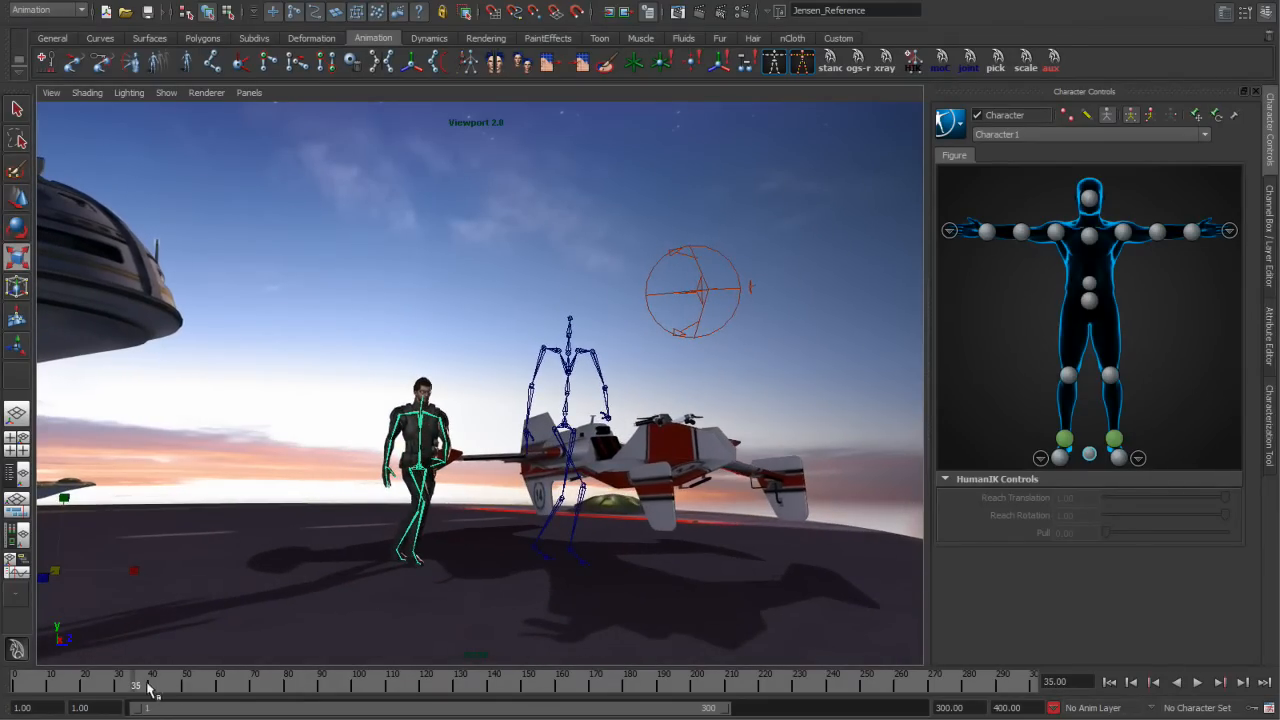
Play and scrub the retargeted walk, ending at frame 38, to compare the scaled character with the motion-capture skeleton
key("alt+v")
mouse_move(228, 697)
left_mouse_down()
mouse_move(294, 695)
mouse_move(145, 697)
mouse_move(600, 700)
left_mouse_up()
left_click_drag(651, 551, 614, 523, "alt")
left_click_drag(613, 687, 146, 686)
left_click_drag(292, 487, 432, 406, "alt")
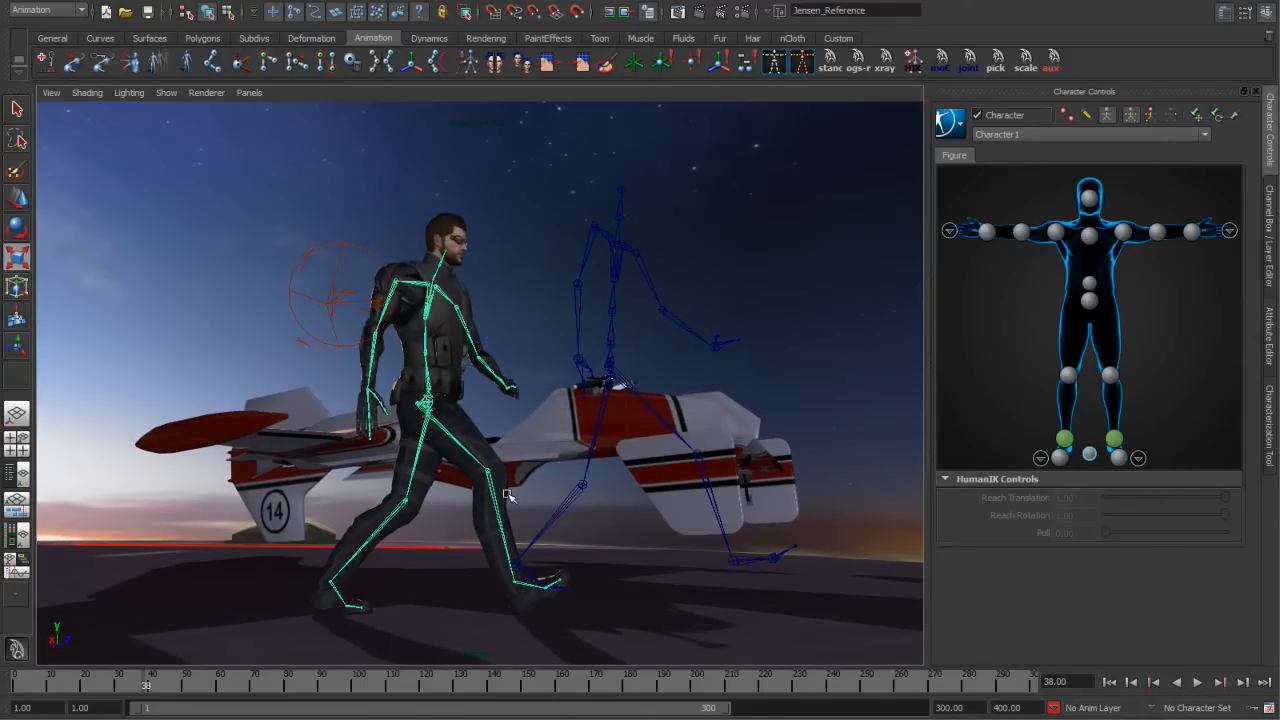
Dock the Character Controls on the opposite side of the viewport and display the Retarget Specific attributes of HIKproperties1
left_click_drag(952, 93, 290, 175)
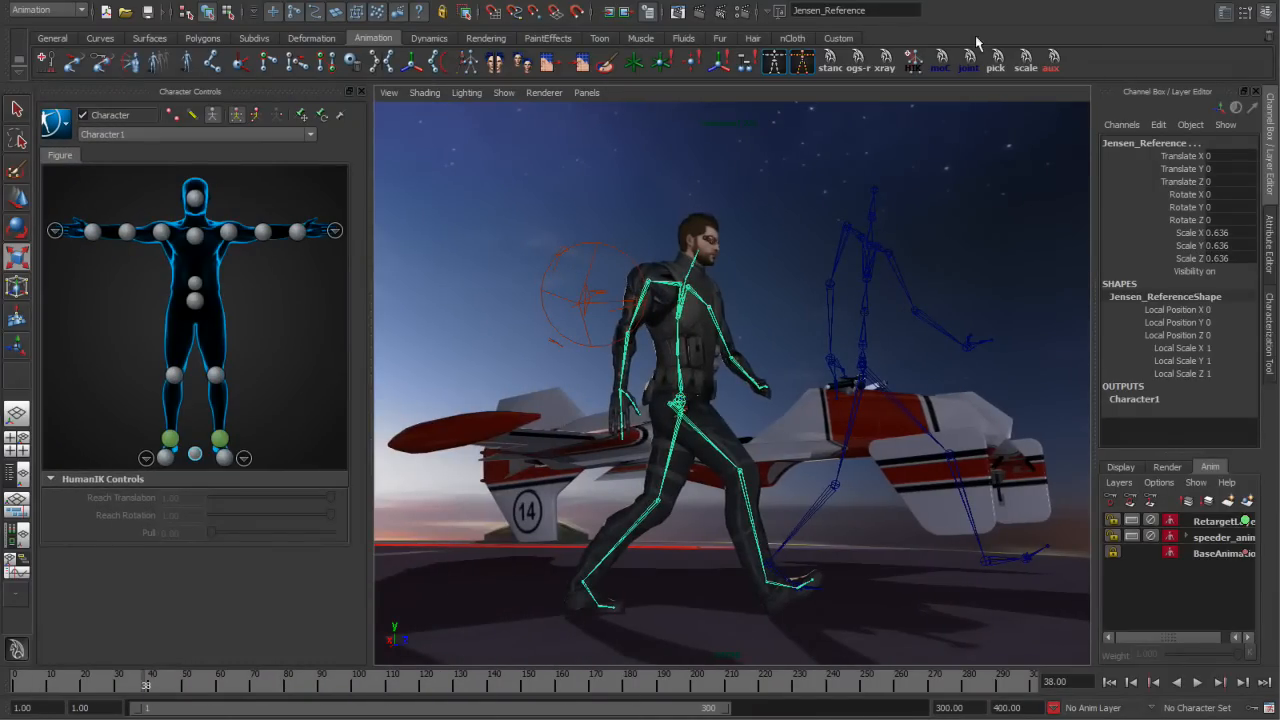
left_click(914, 64)
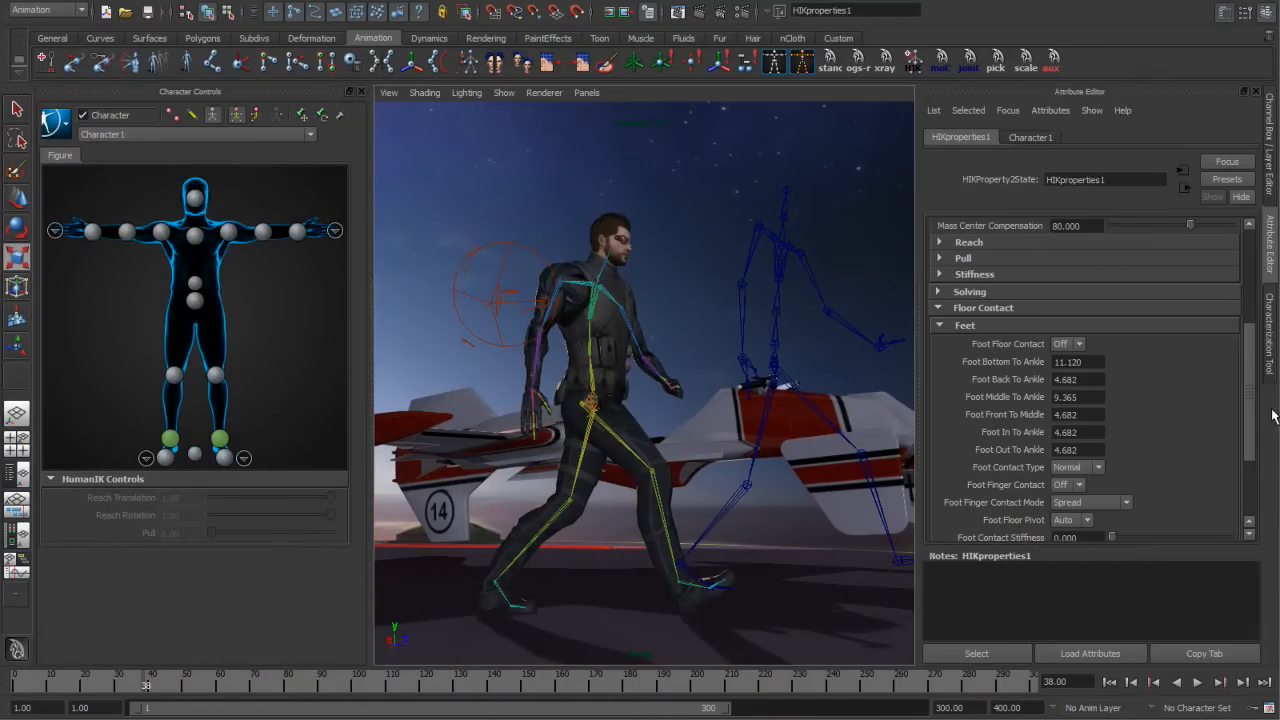
left_click_drag(1247, 366, 1262, 228)
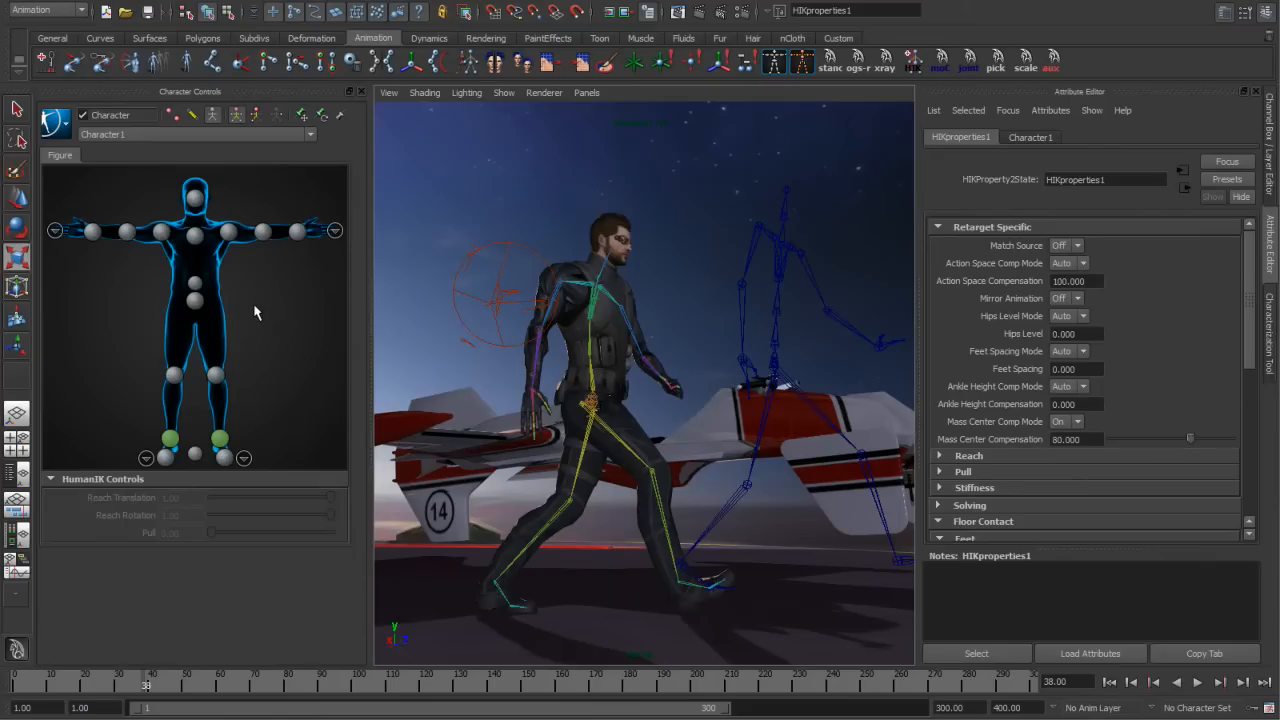
Check the right ankle effector's attributes and turn Match Source on in the character's HIKproperties1 retargeting settings
left_click(171, 439)
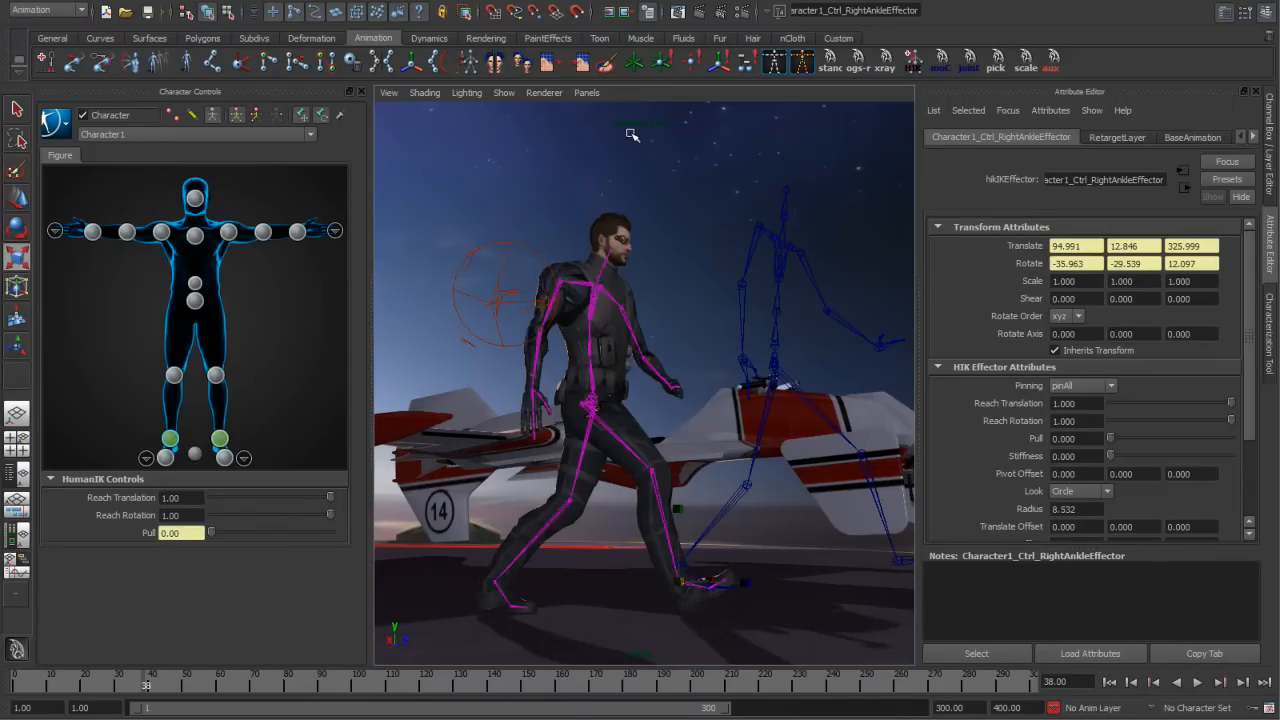
left_click(914, 66)
left_click(1082, 264)
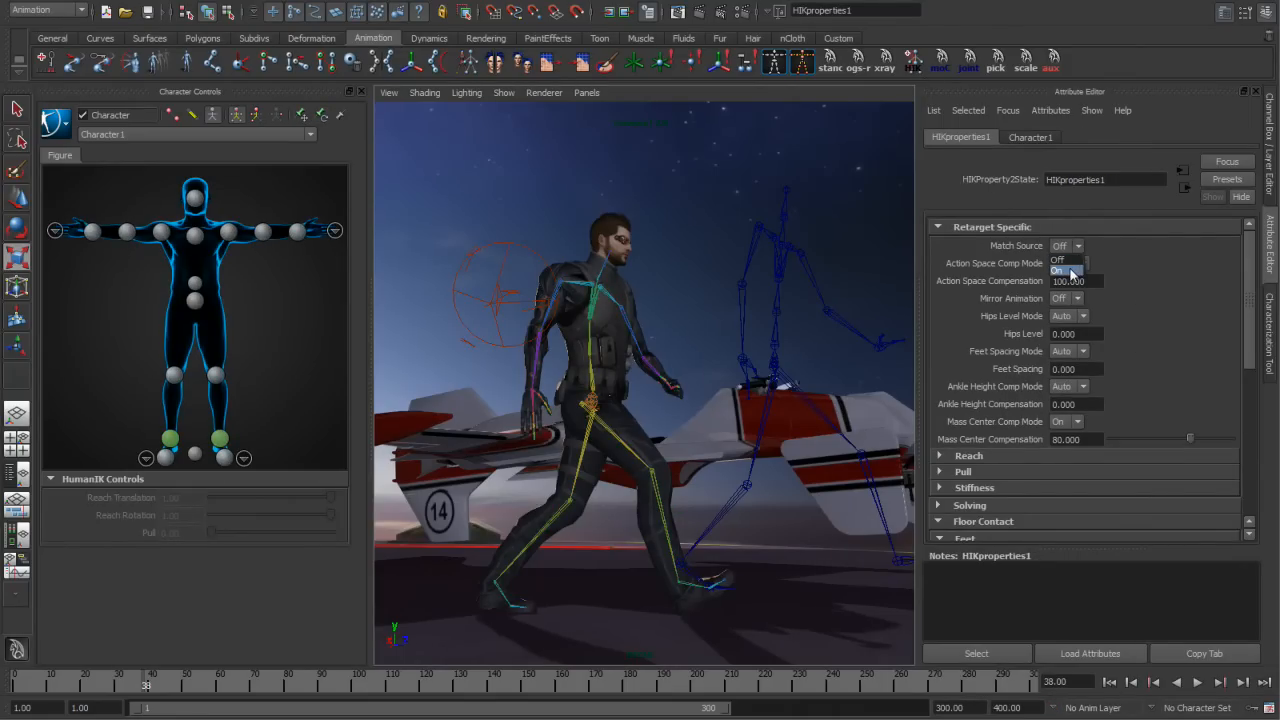
left_click(1070, 271)
middle_click_drag(728, 462, 663, 443, "alt")
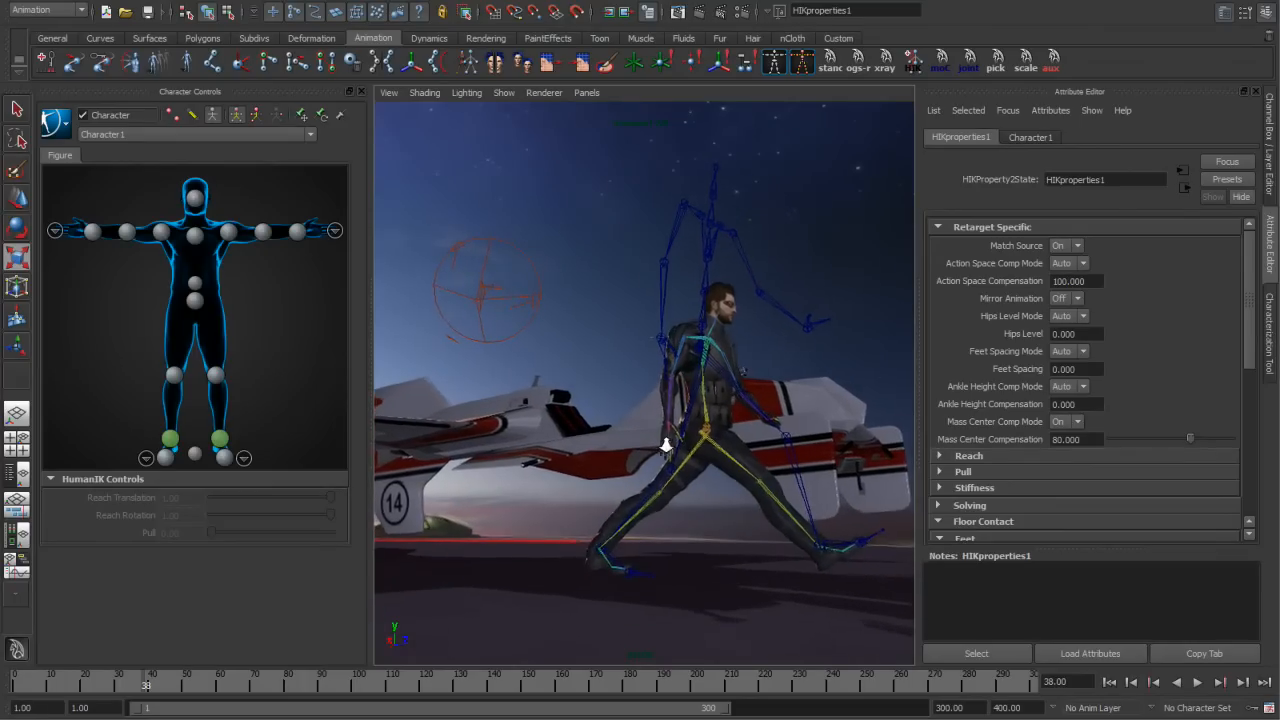
right_click_drag(663, 443, 749, 466, "alt")
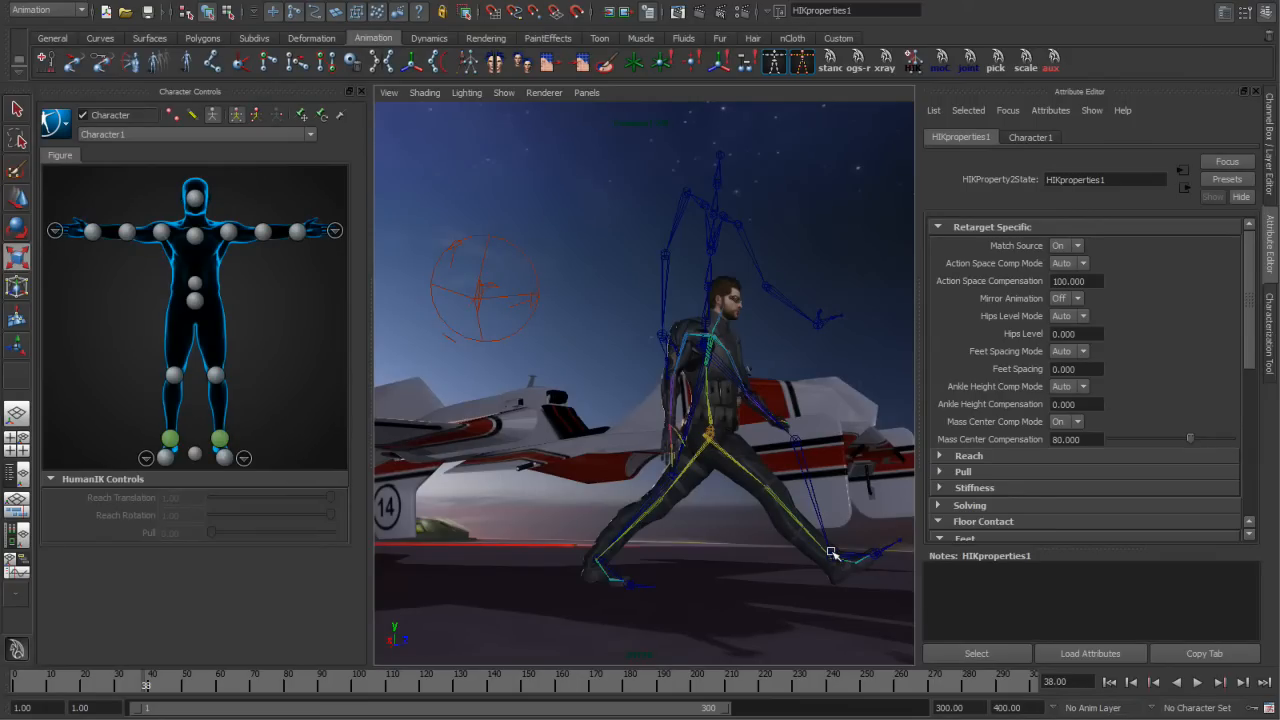
Raise the left wrist effector's Reach Translation to 0.87 and scale the Jensen_Reference locator down a little more
left_click(297, 232)
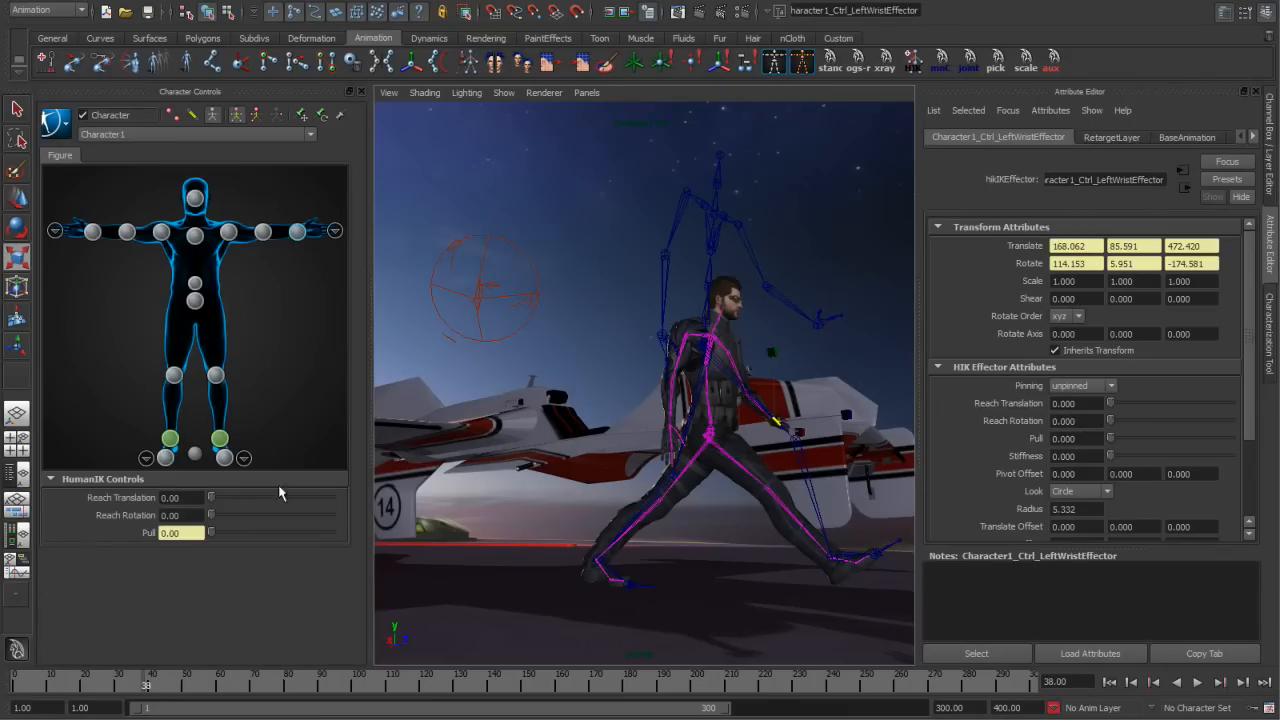
left_click_drag(218, 500, 316, 500)
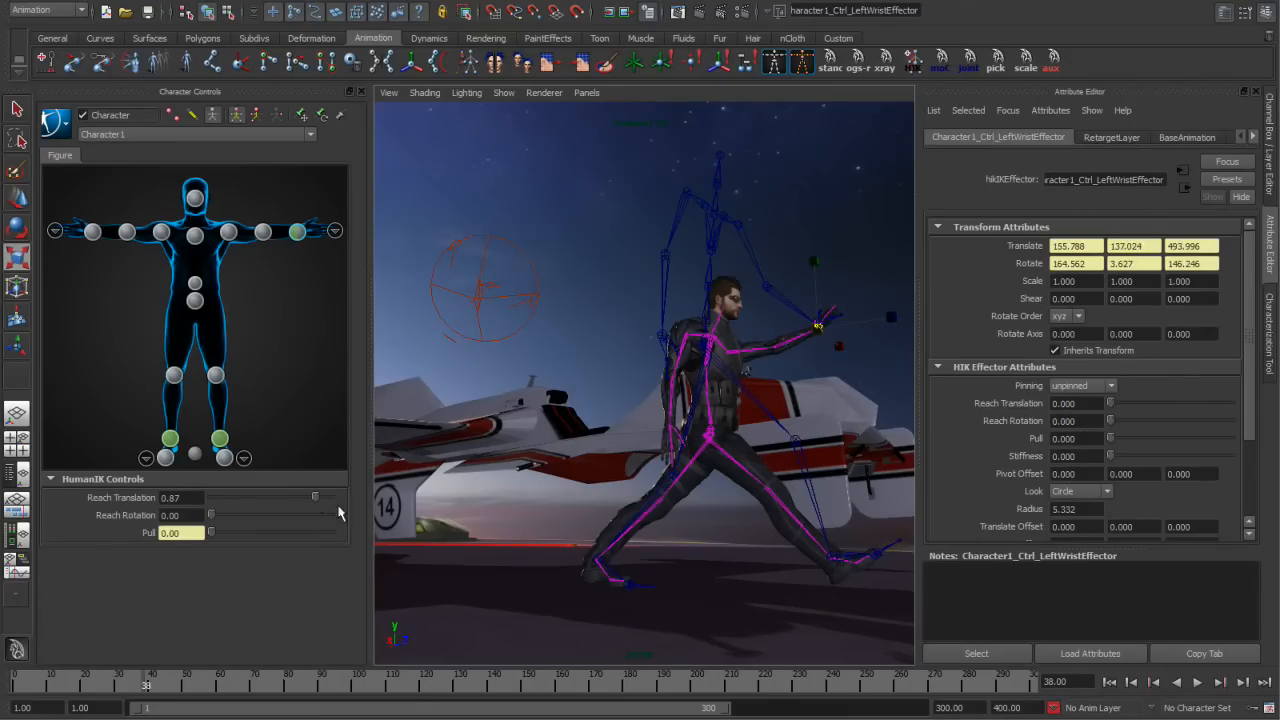
left_click(601, 494)
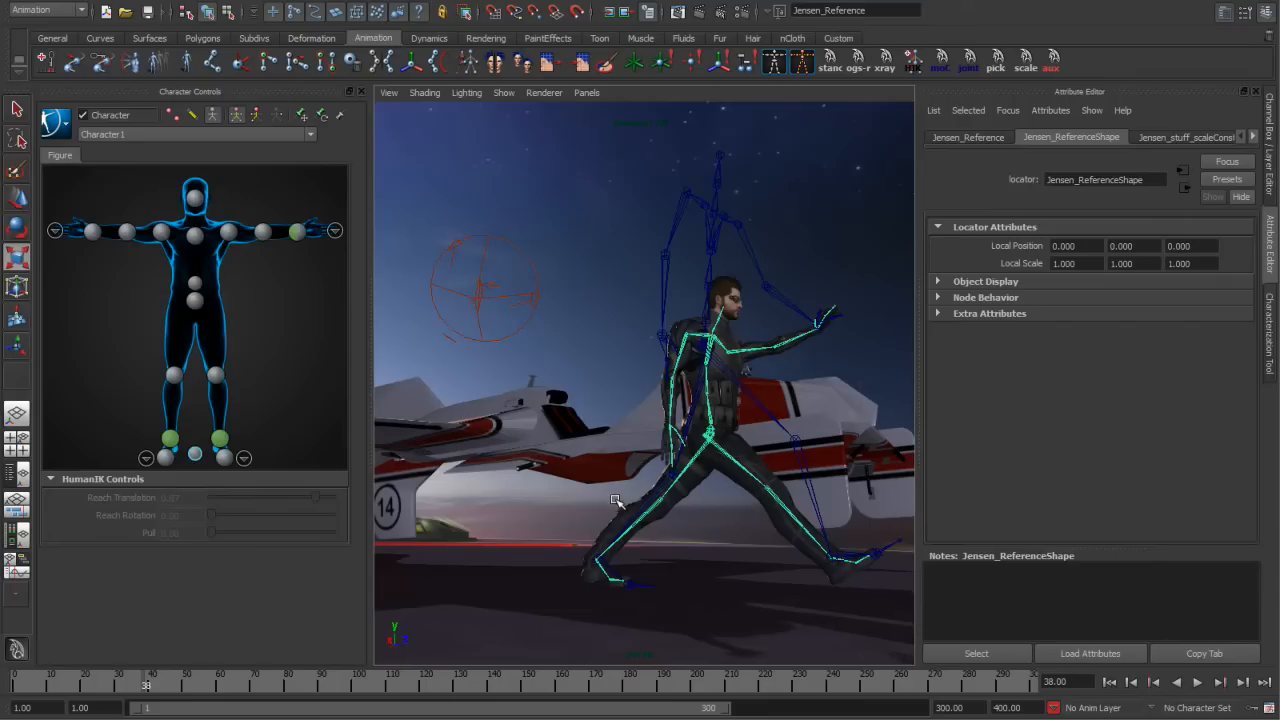
middle_click_drag(710, 551, 590, 527)
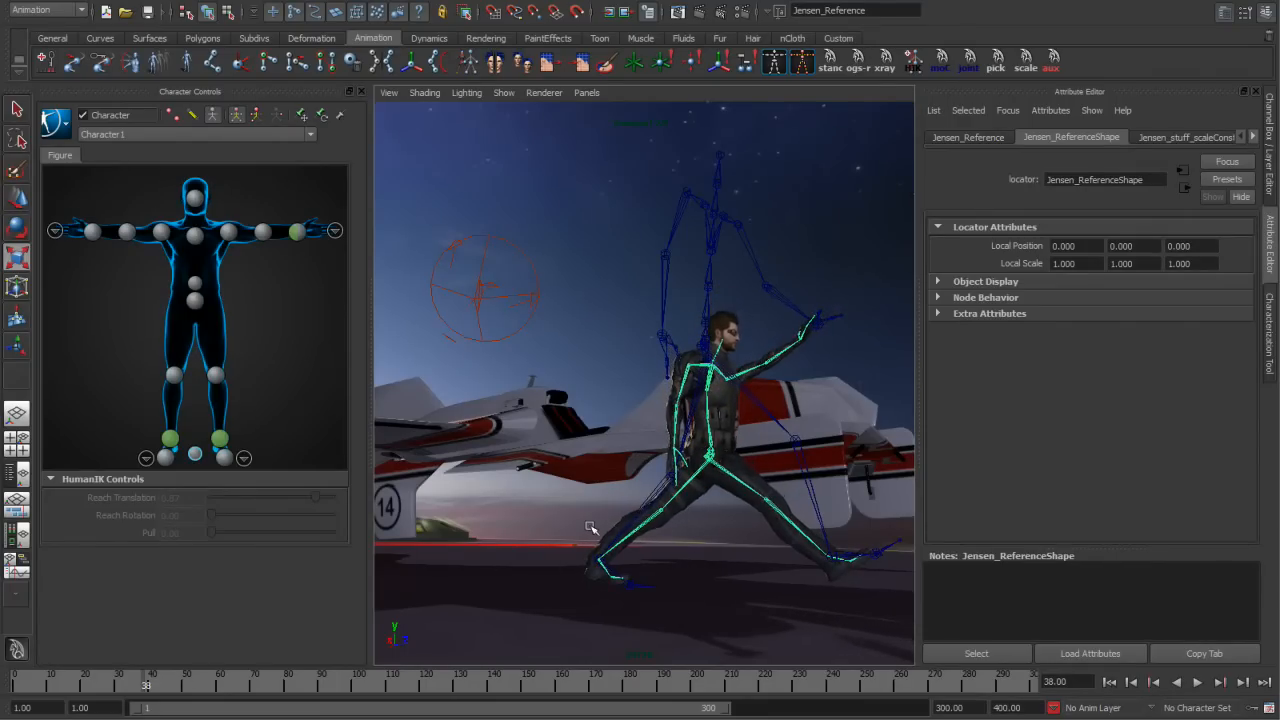
middle_click_drag(772, 479, 737, 478, "alt")
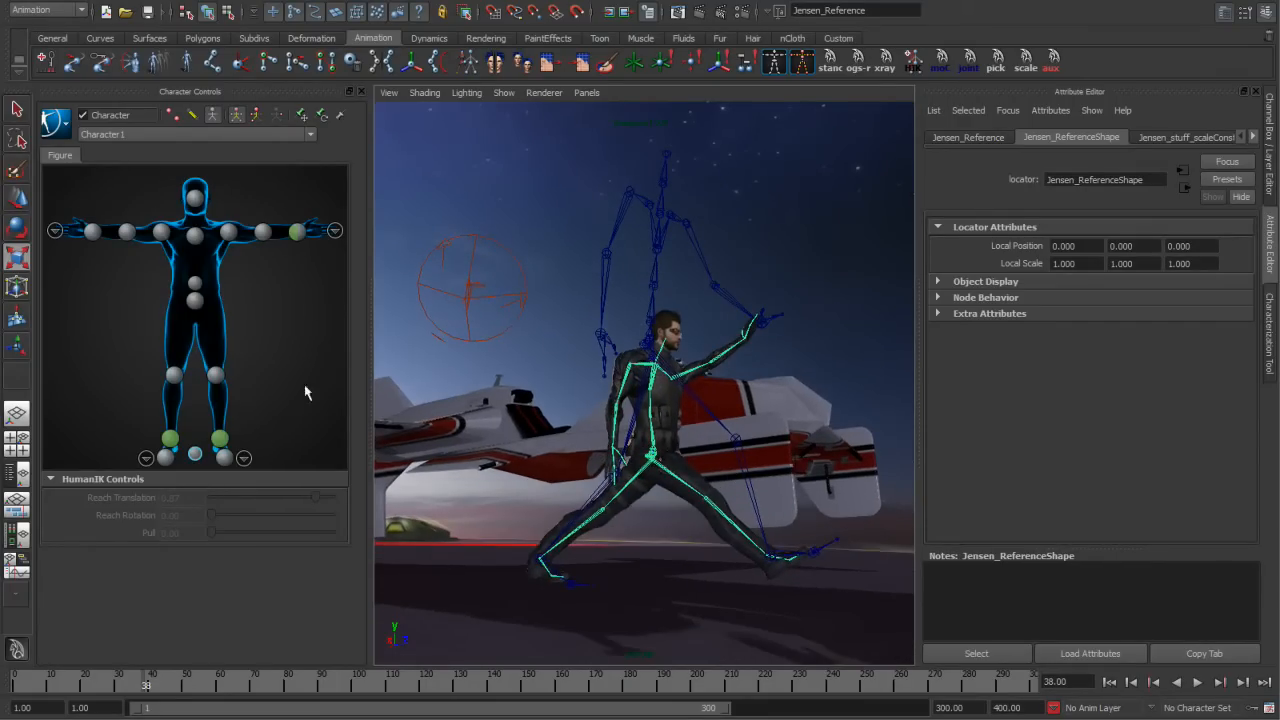
Set the left wrist effector's Reach Translation to 1.00 and its Pull to about 0.25
left_click(296, 233)
left_click_drag(345, 510, 350, 508)
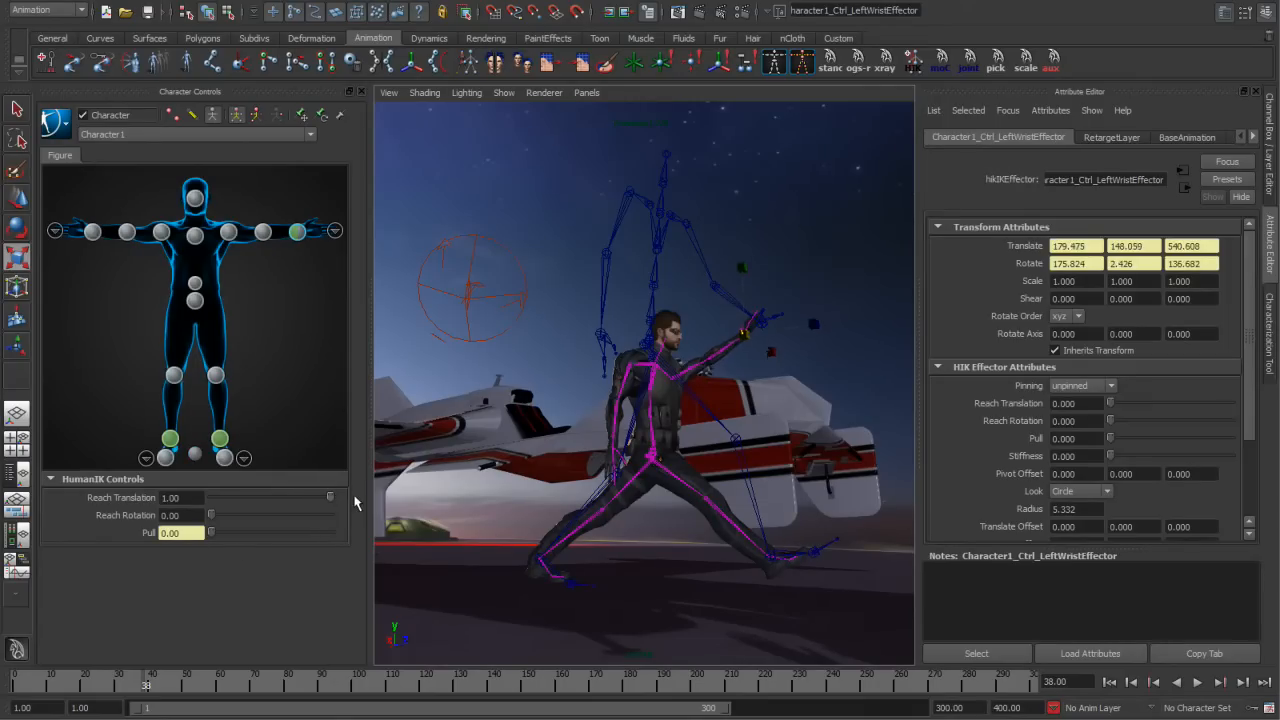
right_click_drag(744, 358, 810, 331, "alt")
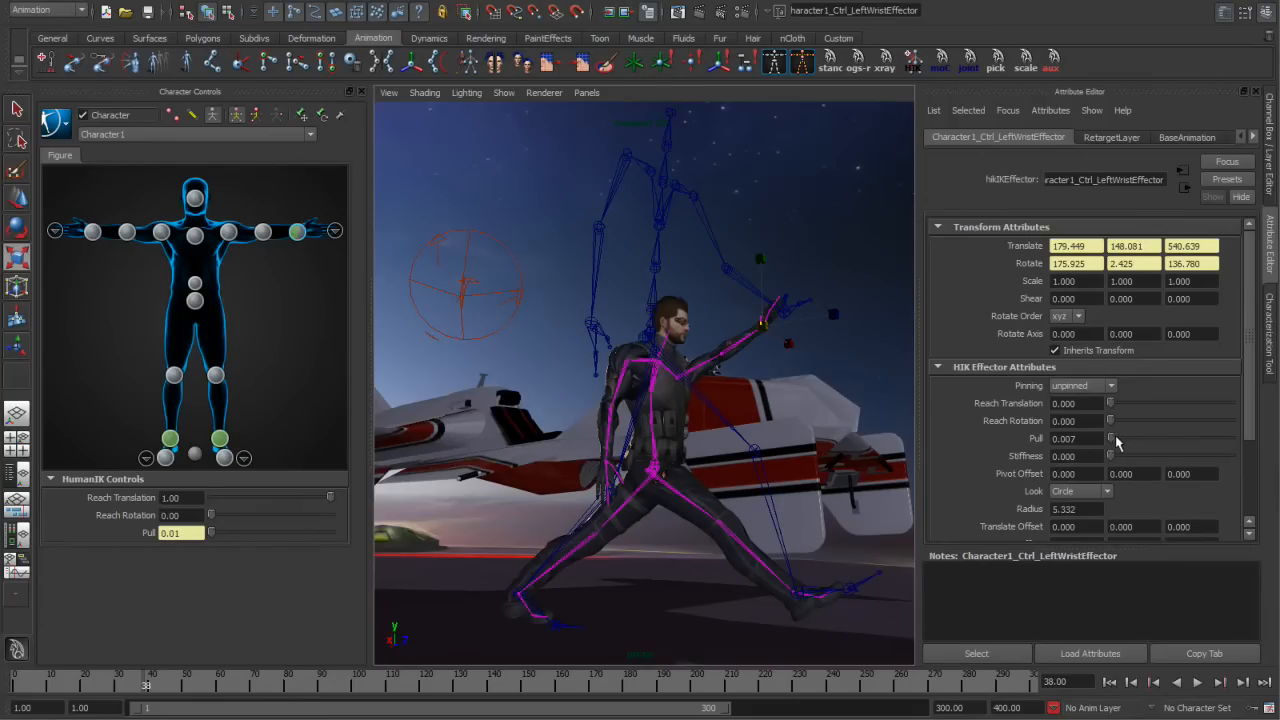
left_click_drag(1112, 442, 1118, 444)
left_click_drag(1173, 445, 1141, 446)
Set the right wrist effector's Reach Translation to 1.00
left_click(82, 232)
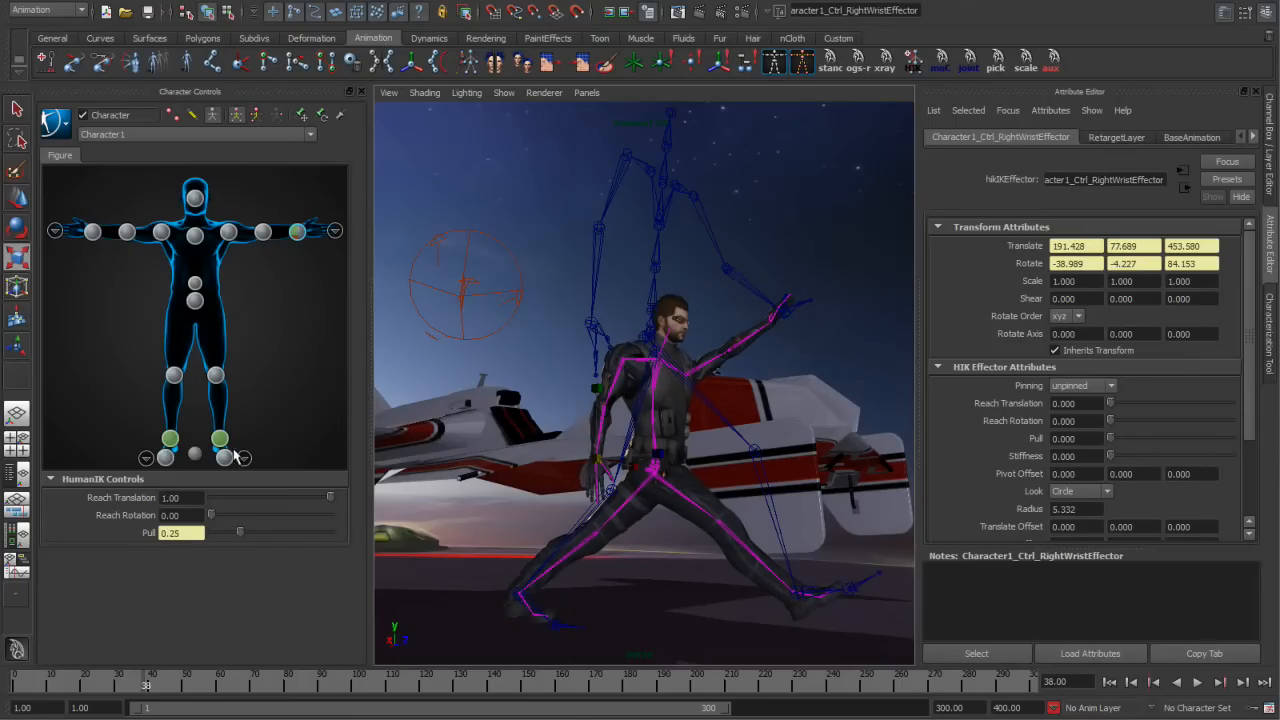
left_click_drag(211, 498, 443, 508)
right_click_drag(803, 422, 908, 524, "alt")
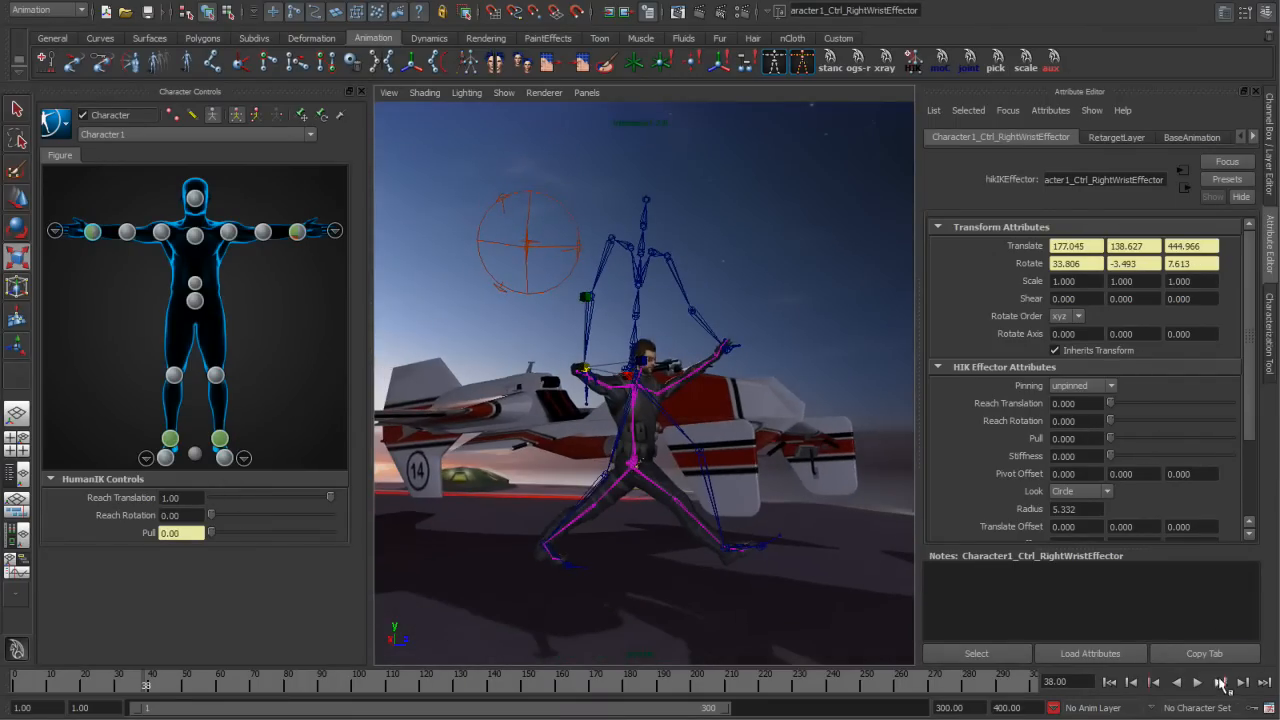
Play the retargeted animation, stop at frame 166 and run the saved scale command on the character
left_click(1197, 682)
left_click_drag(674, 409, 716, 410, "alt")
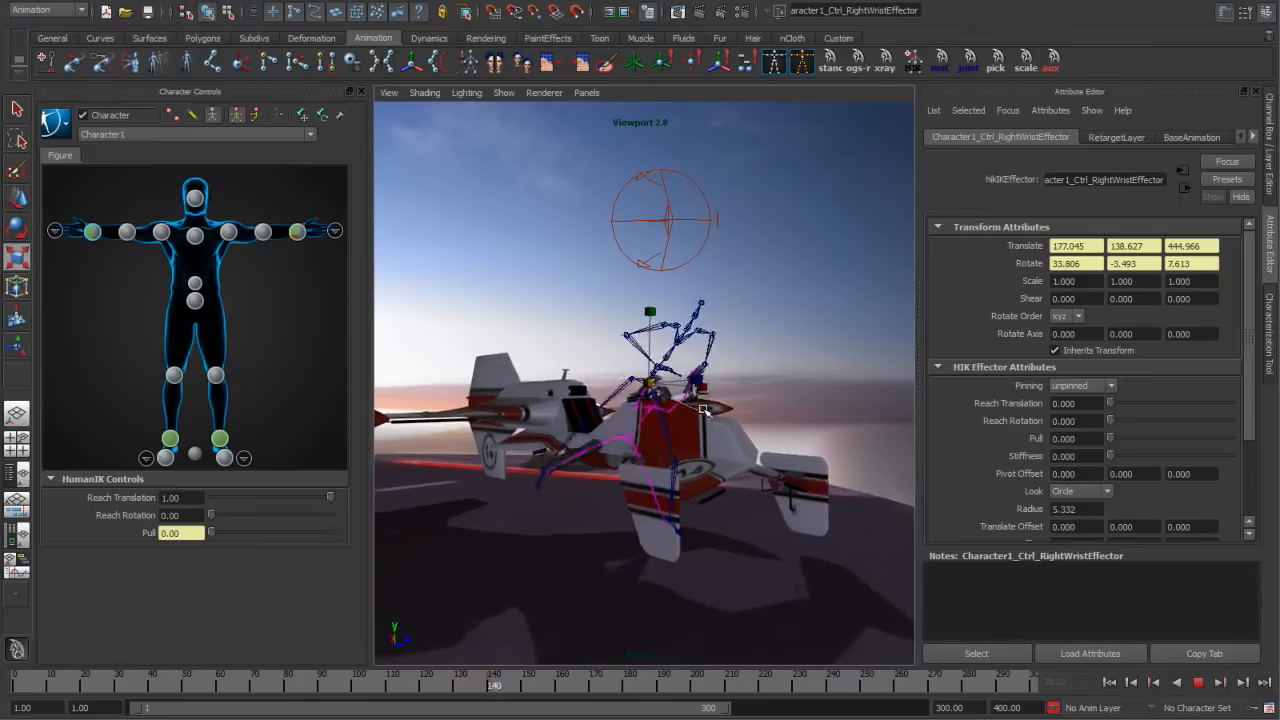
left_click(1198, 682)
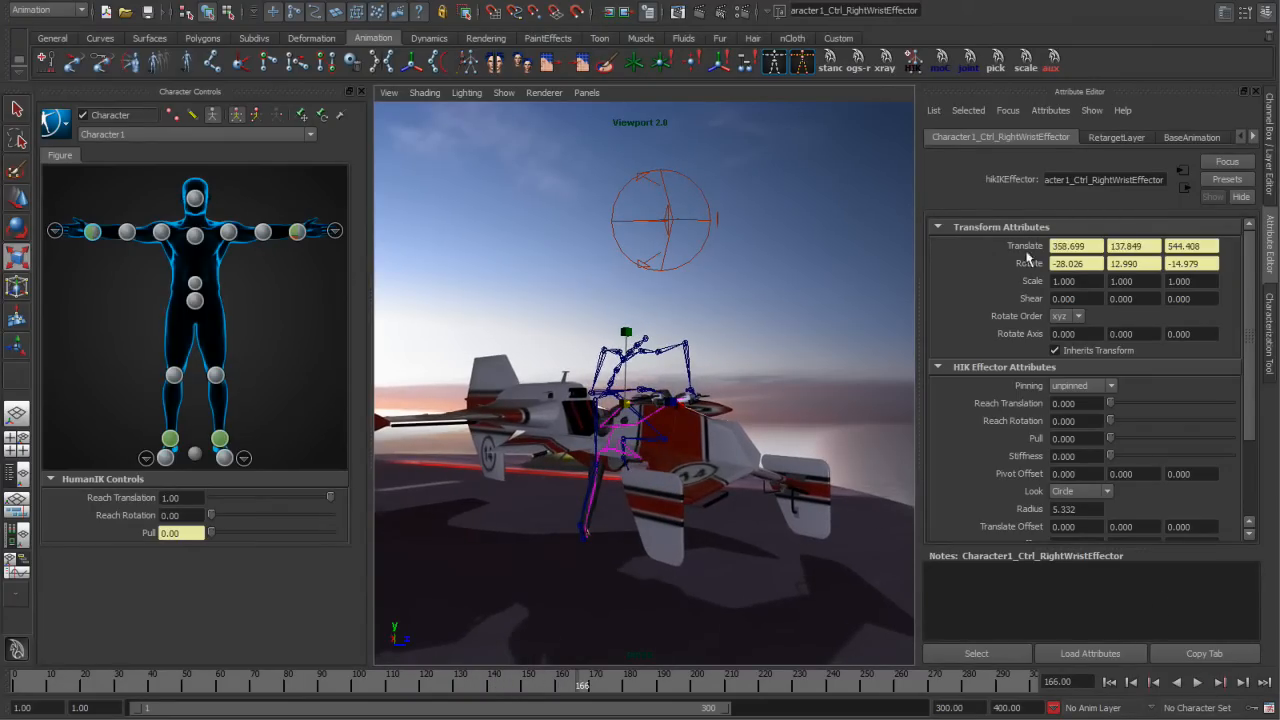
left_click(1026, 62)
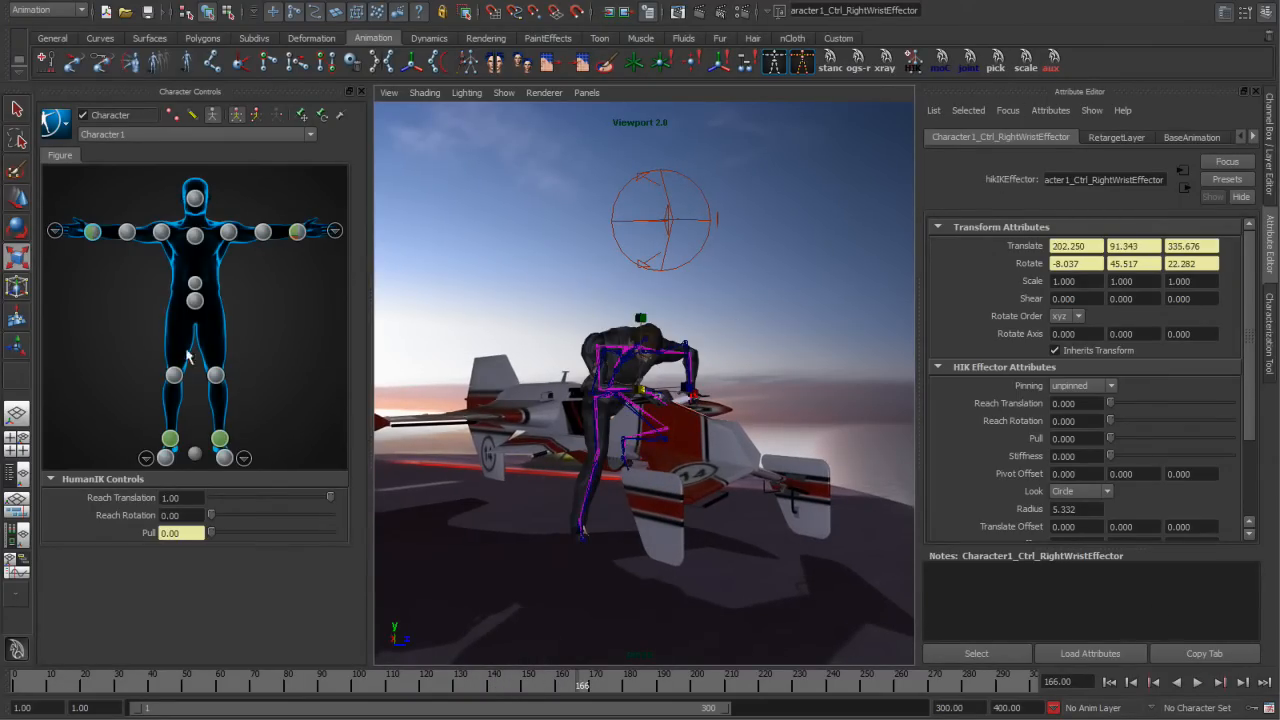
Set the Reach Translation of the left and right wrist effectors to 0.00
left_click(297, 232)
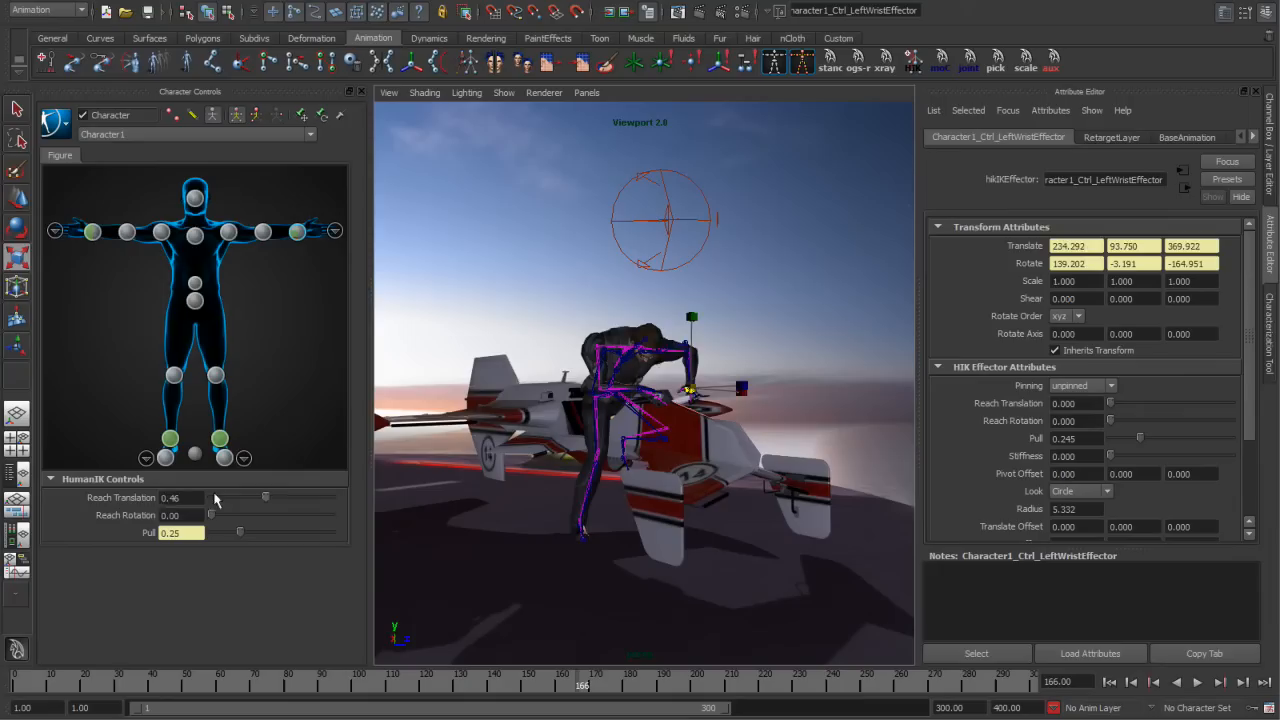
left_click(91, 232)
left_click_drag(210, 497, 330, 497)
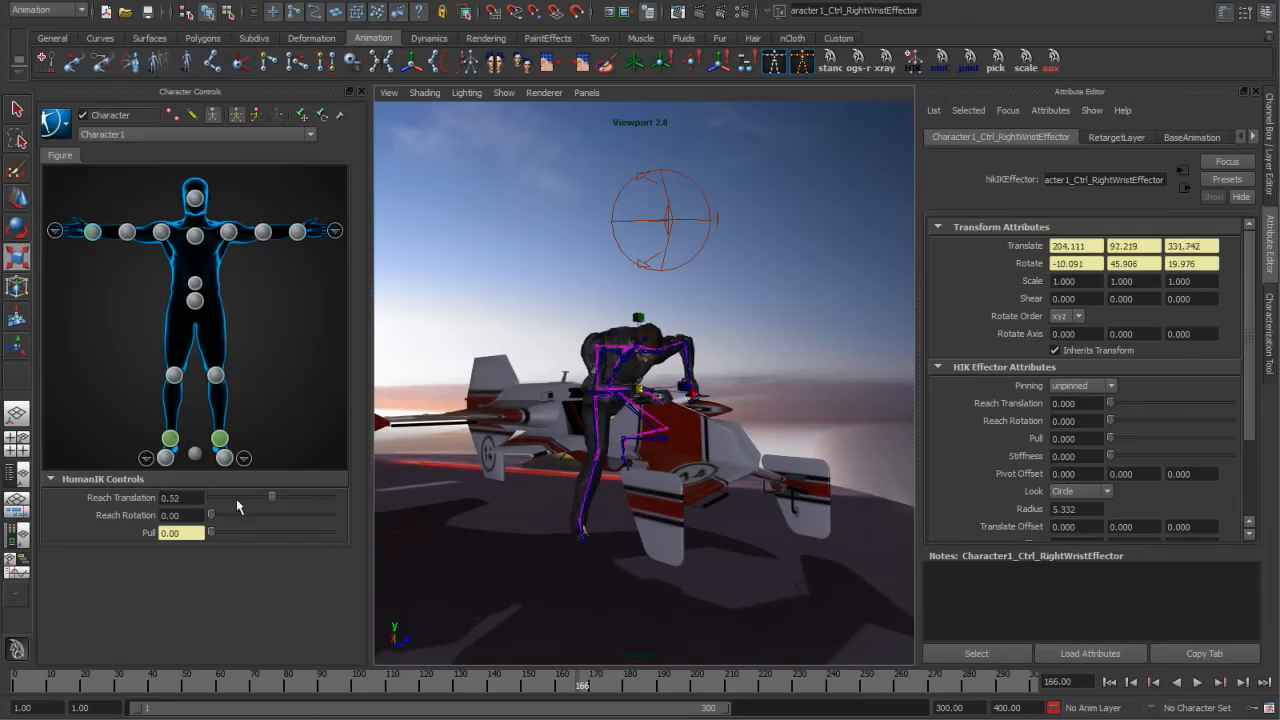
Play back the retargeted animation to check it, stop it and go to frame 87
left_click_drag(627, 455, 641, 527, "alt")
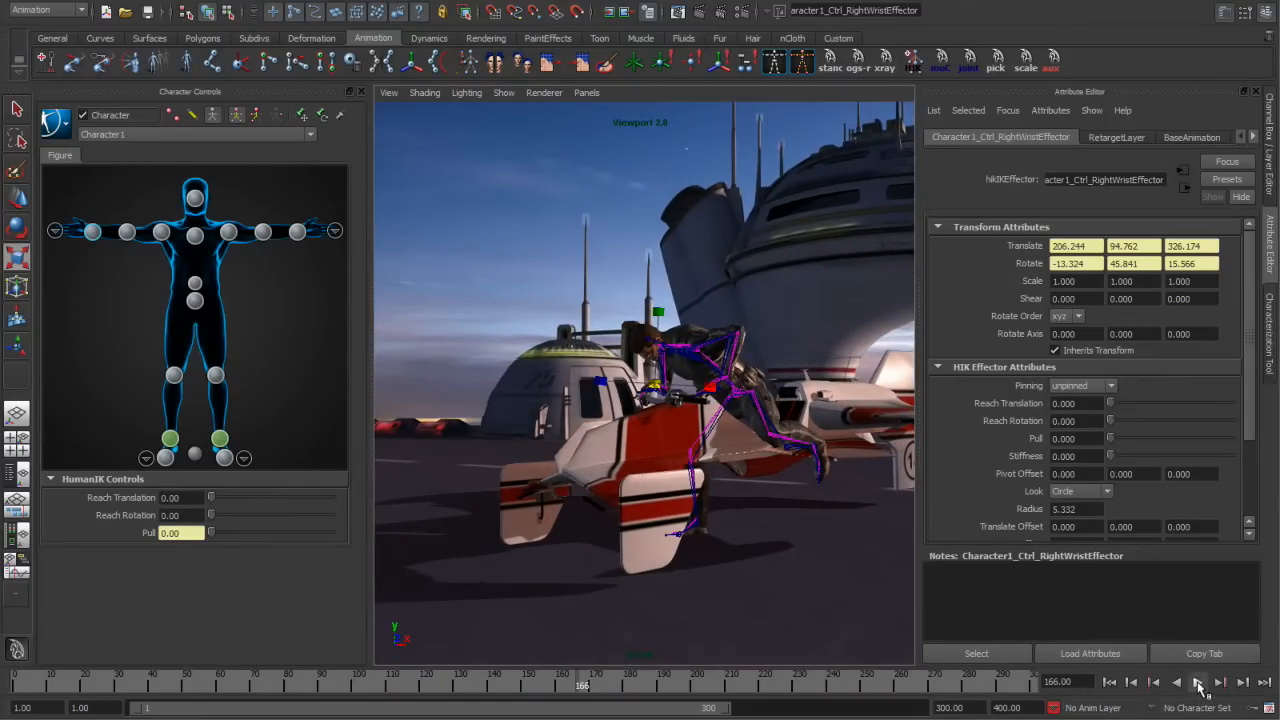
left_click(1199, 683)
left_click_drag(722, 685, 205, 677)
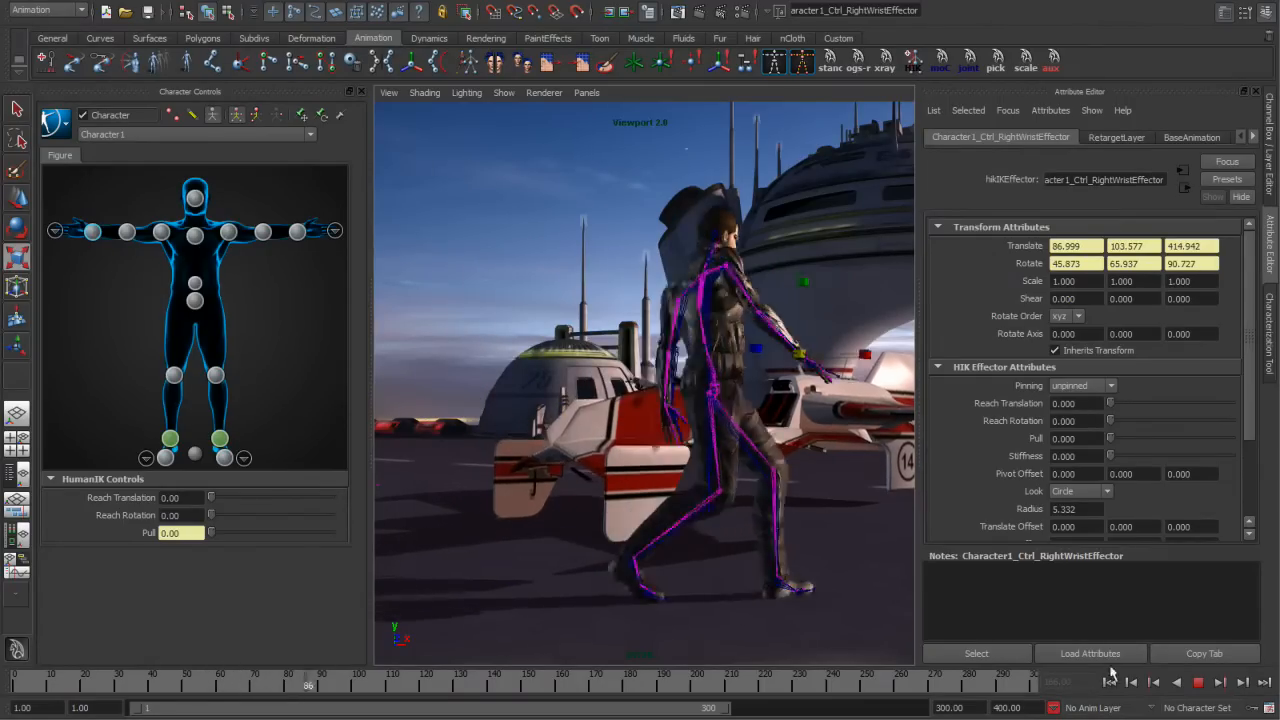
left_click(1197, 683)
left_click_drag(357, 683, 313, 683)
middle_click_drag(690, 553, 664, 566, "alt")
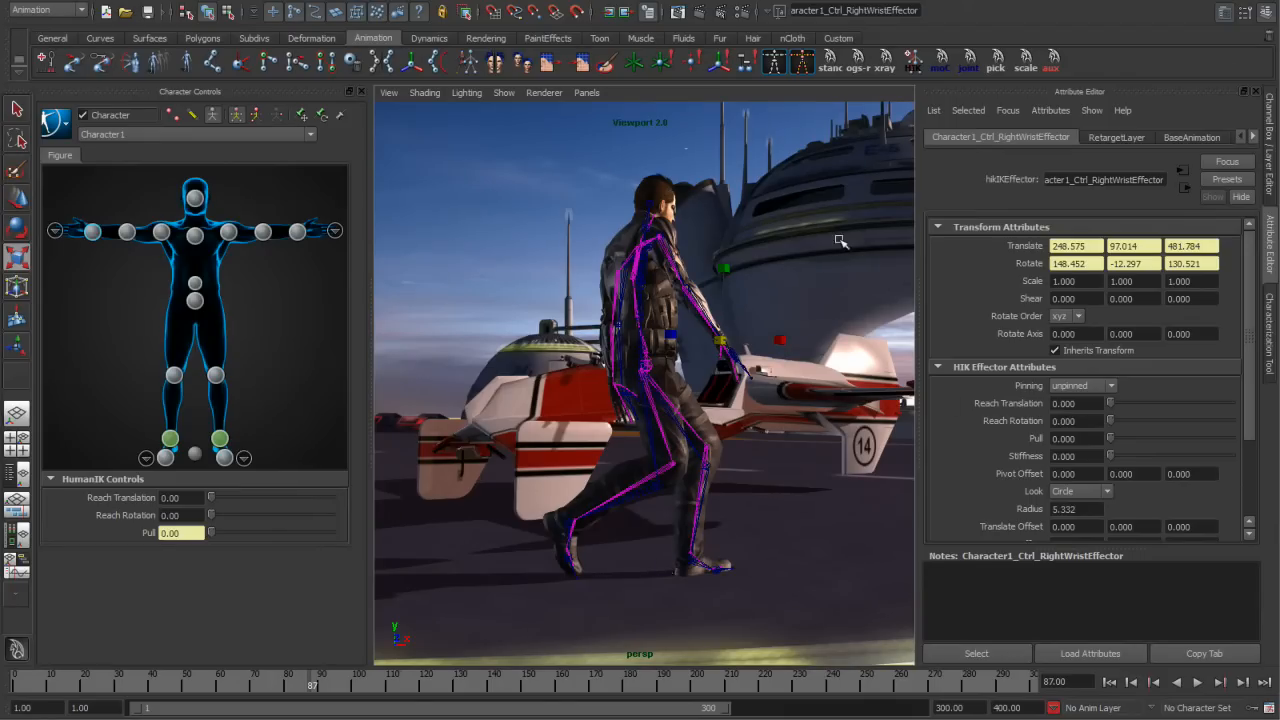
Turn on Foot Floor Contact in the character's HIK properties and switch off the x-ray joint display
left_click(913, 62)
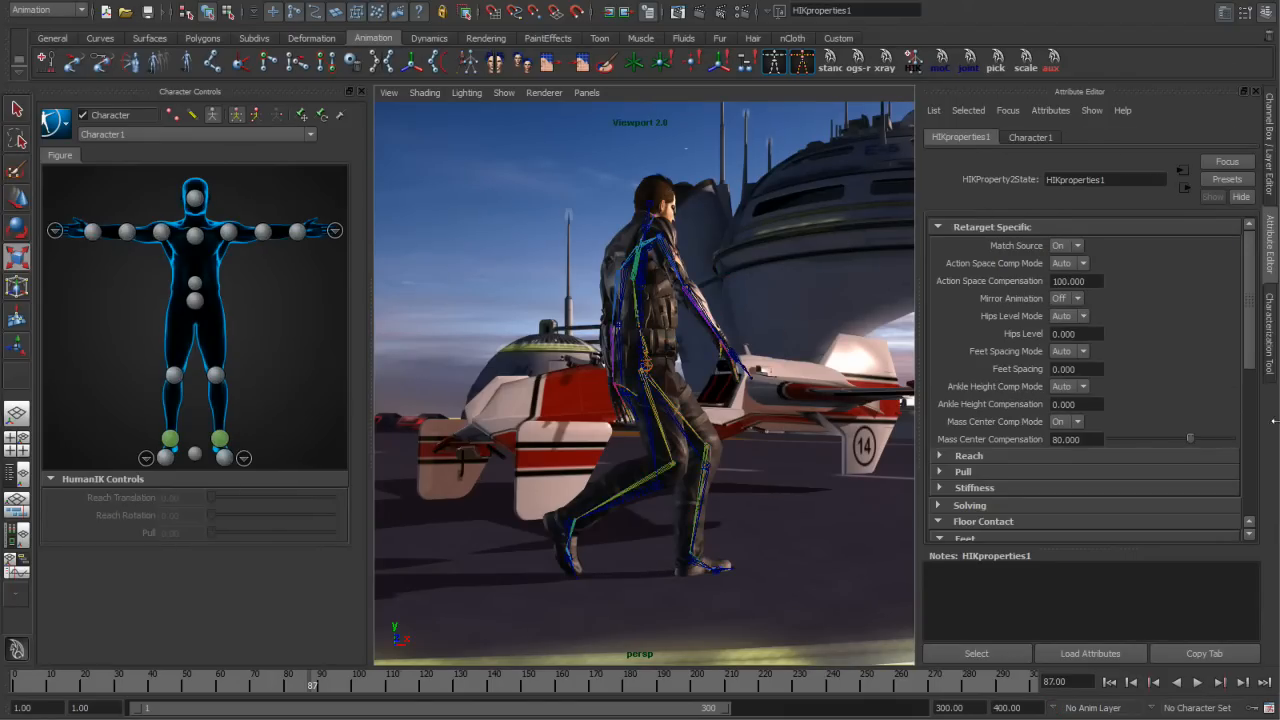
scroll(1045, 385, "down", 5)
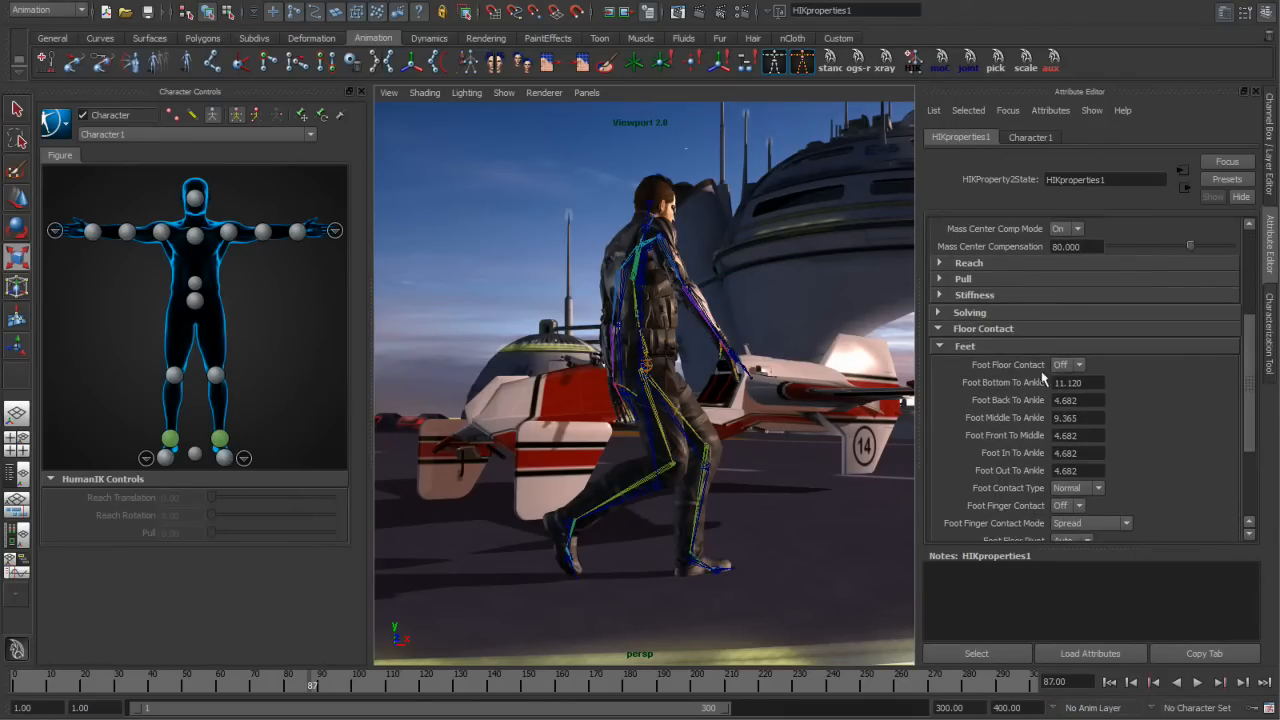
left_click(1066, 390)
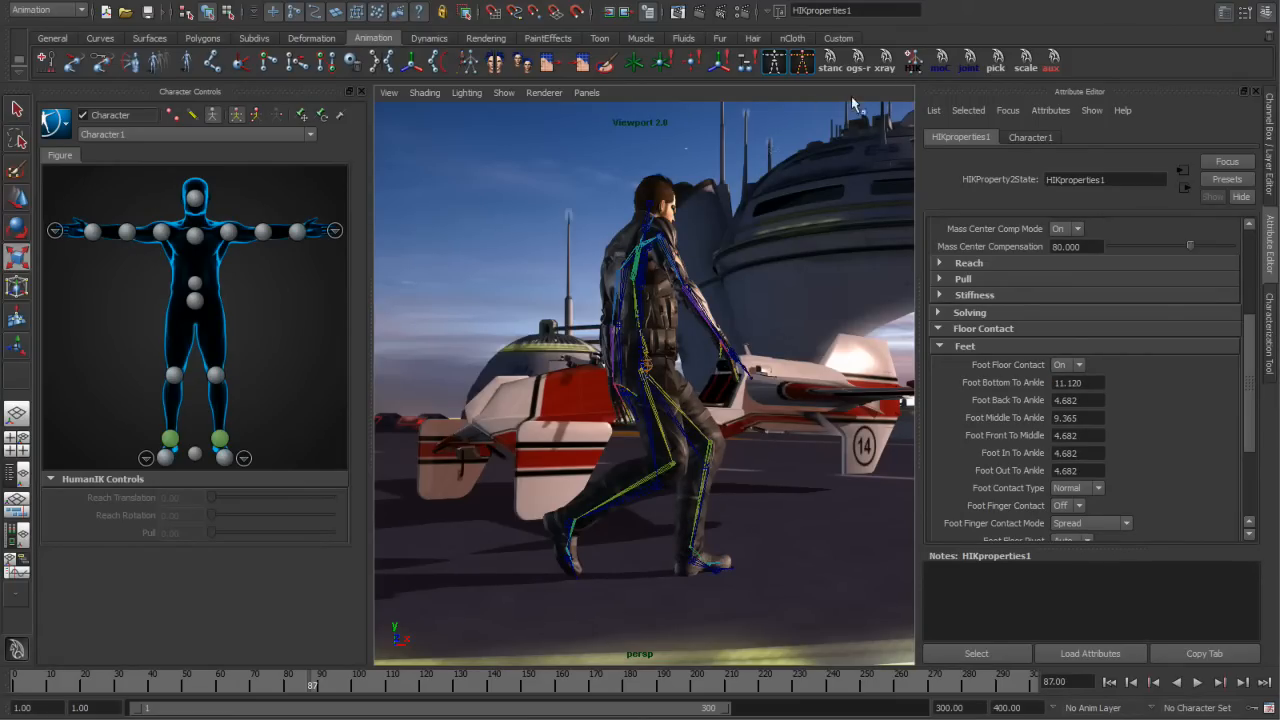
left_click(885, 62)
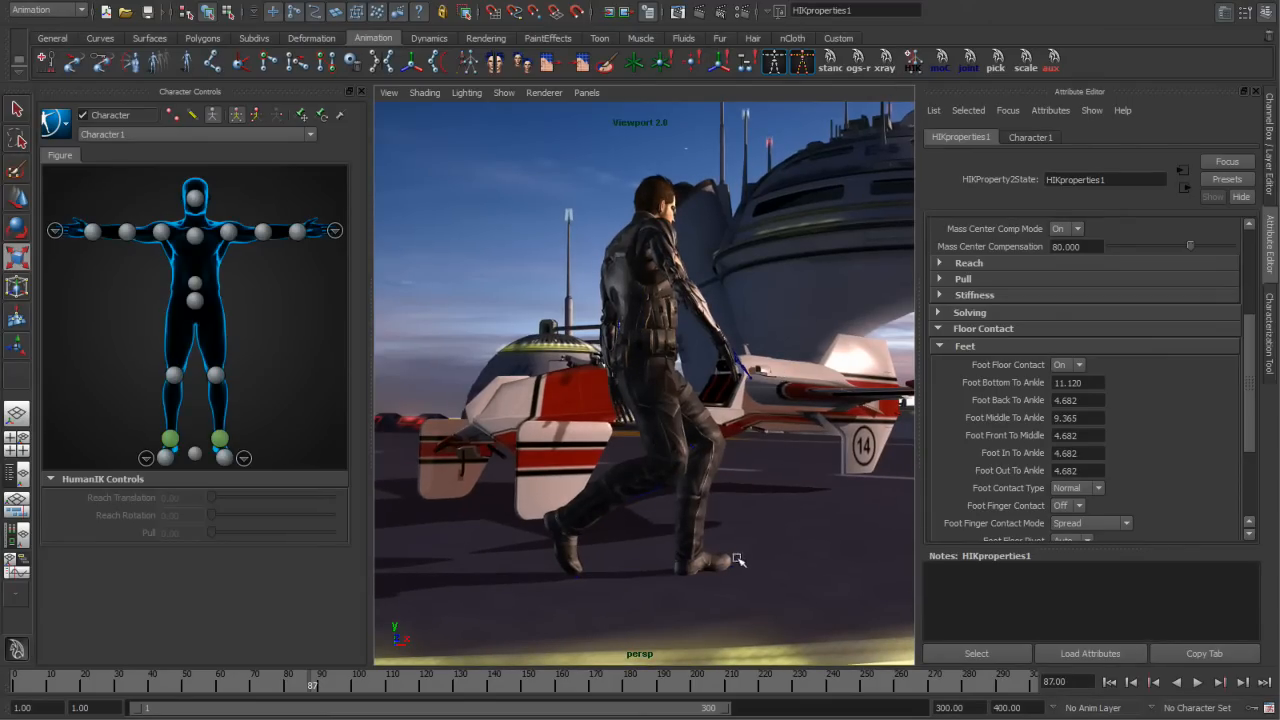
middle_click_drag(728, 564, 726, 560, "alt")
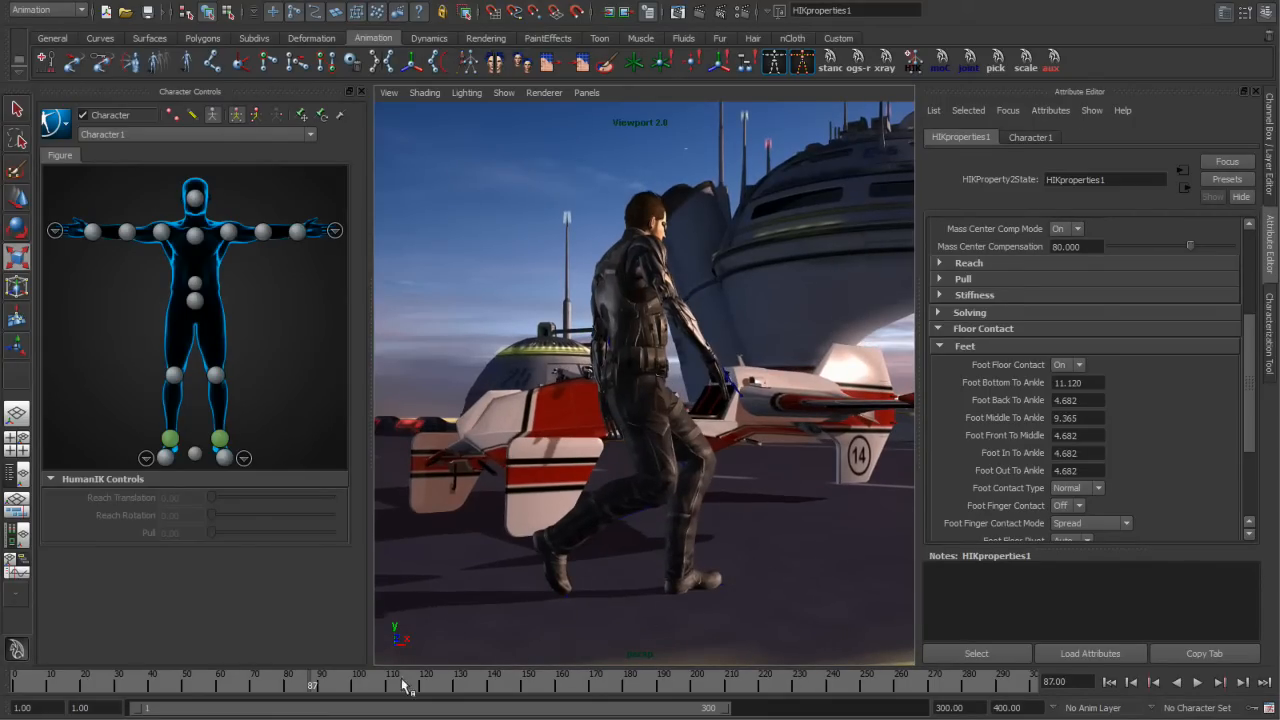
Go to frame 60 and bake the retargeted motion to the control rig
left_click_drag(311, 686, 219, 688)
scroll(526, 414, "down", 3)
middle_click_drag(526, 414, 658, 460, "alt")
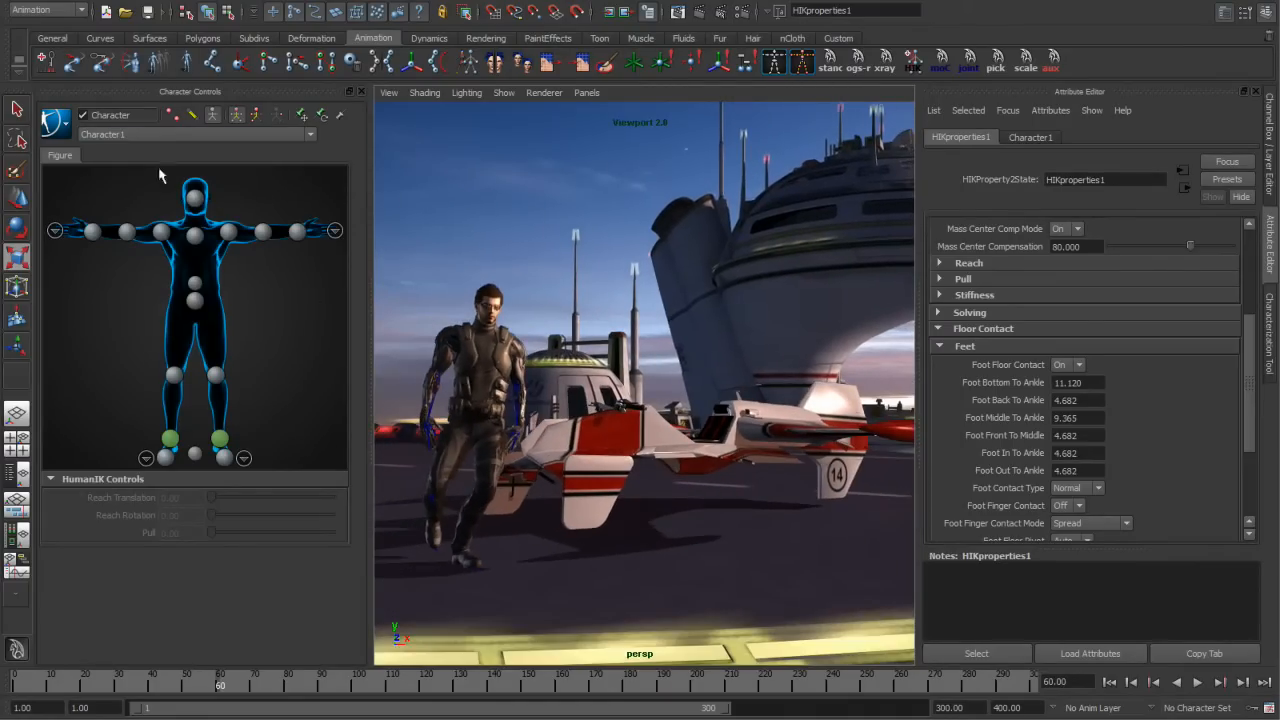
left_click(55, 122)
mouse_move(92, 162)
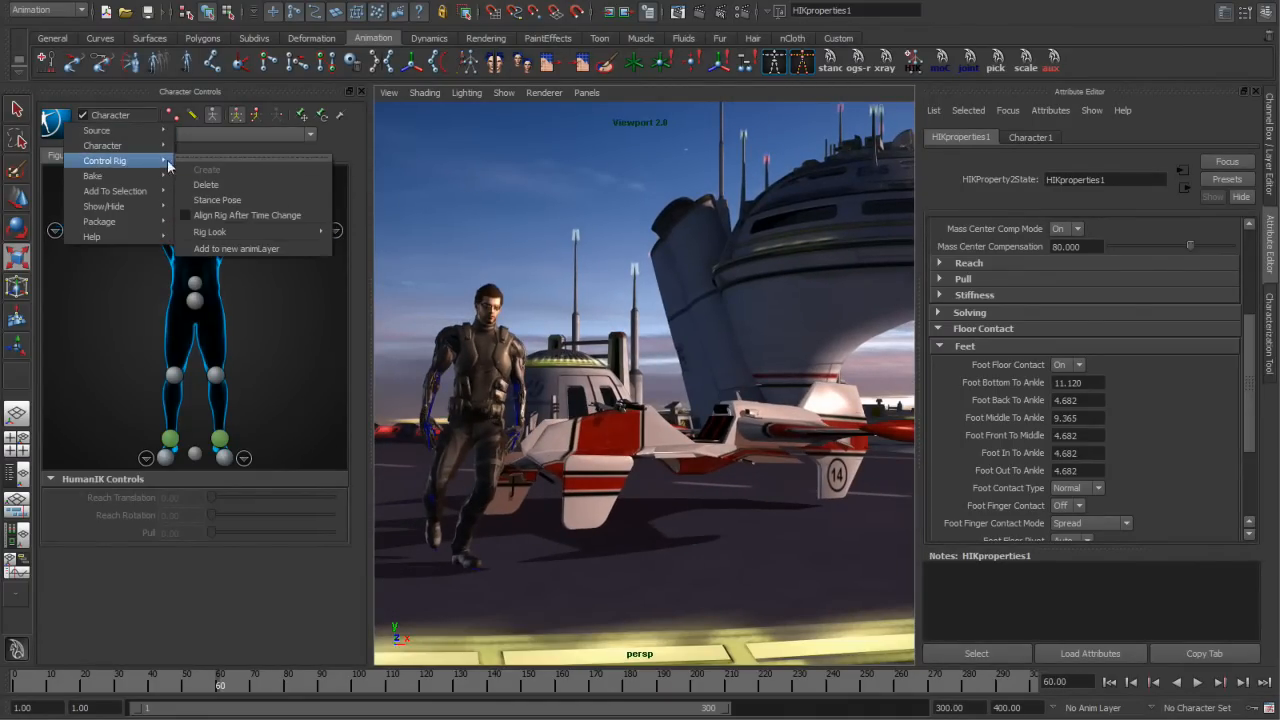
mouse_move(124, 179)
left_click(212, 201)
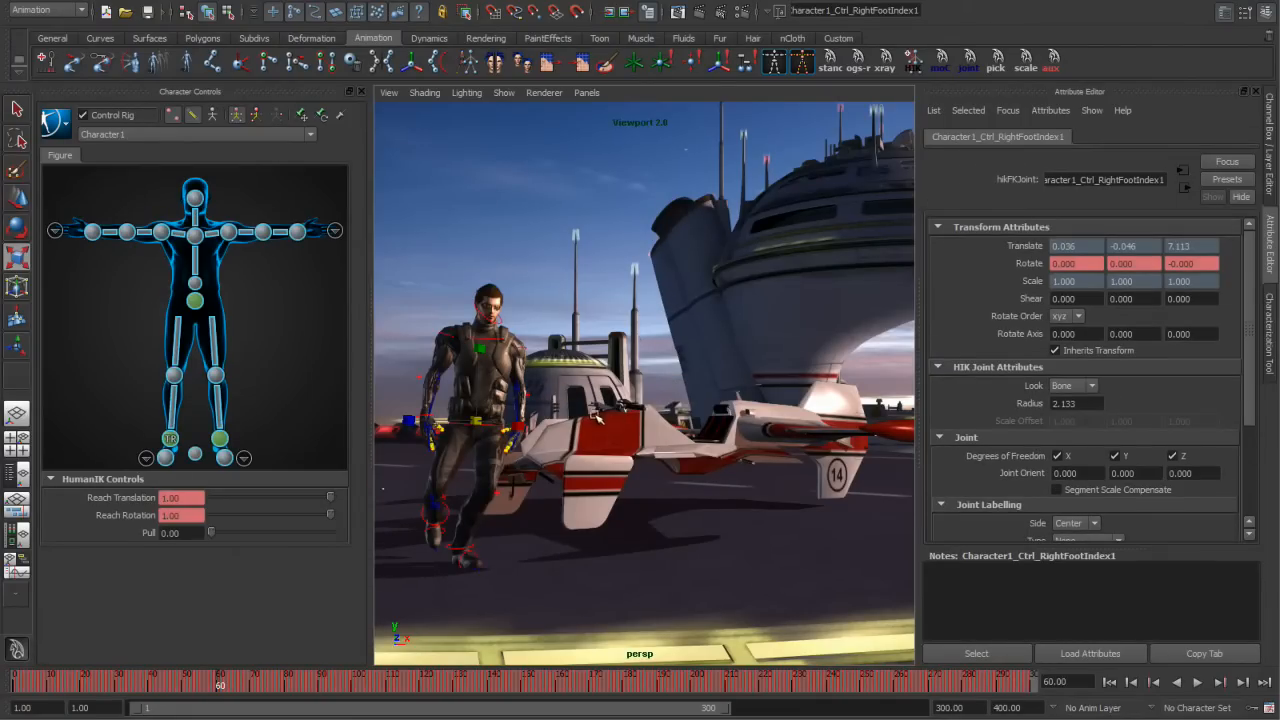
Choose Control Rig as the character's source and play the baked animation, stopping at frame 151
left_click(52, 119)
mouse_move(100, 129)
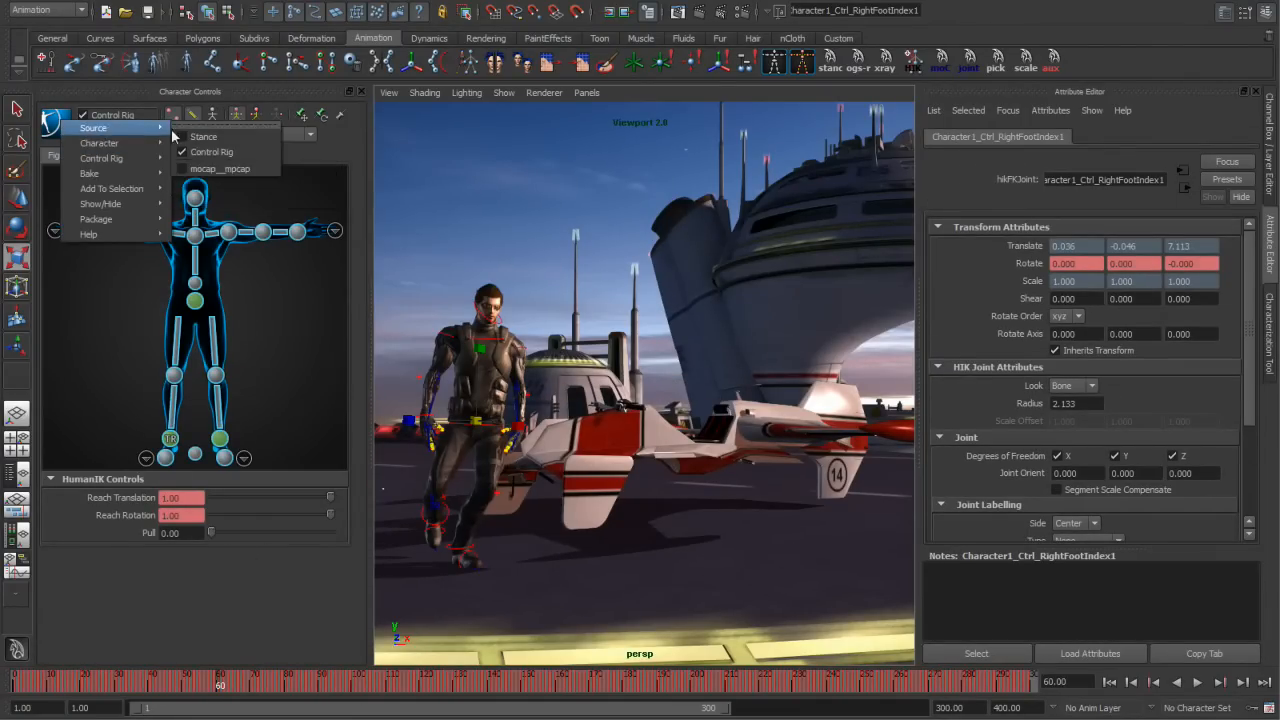
left_click(219, 156)
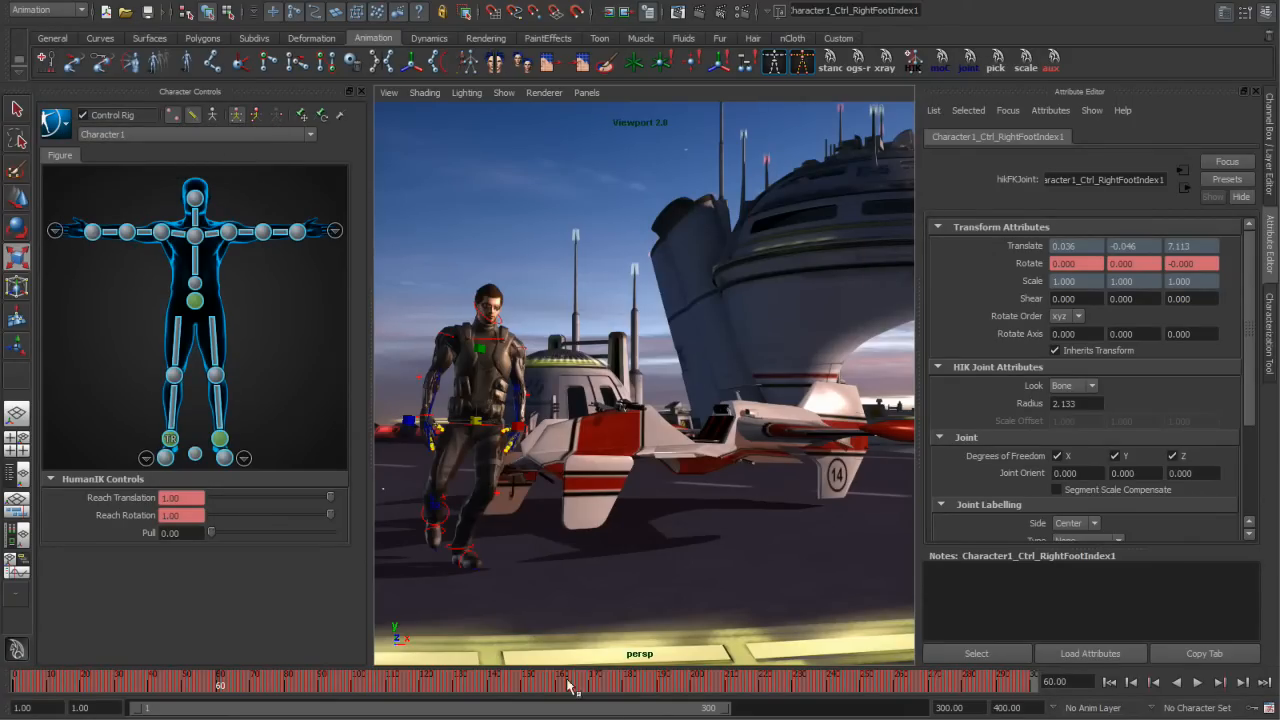
key("alt+v")
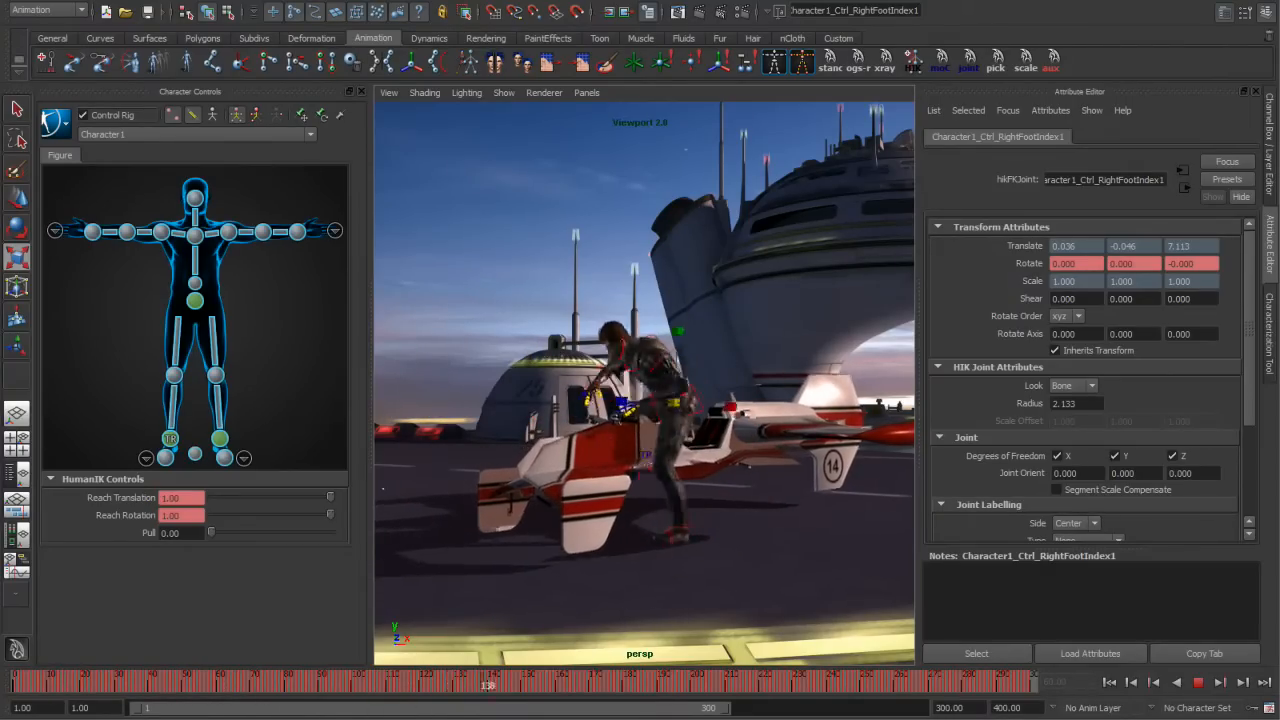
key("alt+v")
Hide the control rig's FK joints and turn off the display of joints in the viewport
left_click(192, 118)
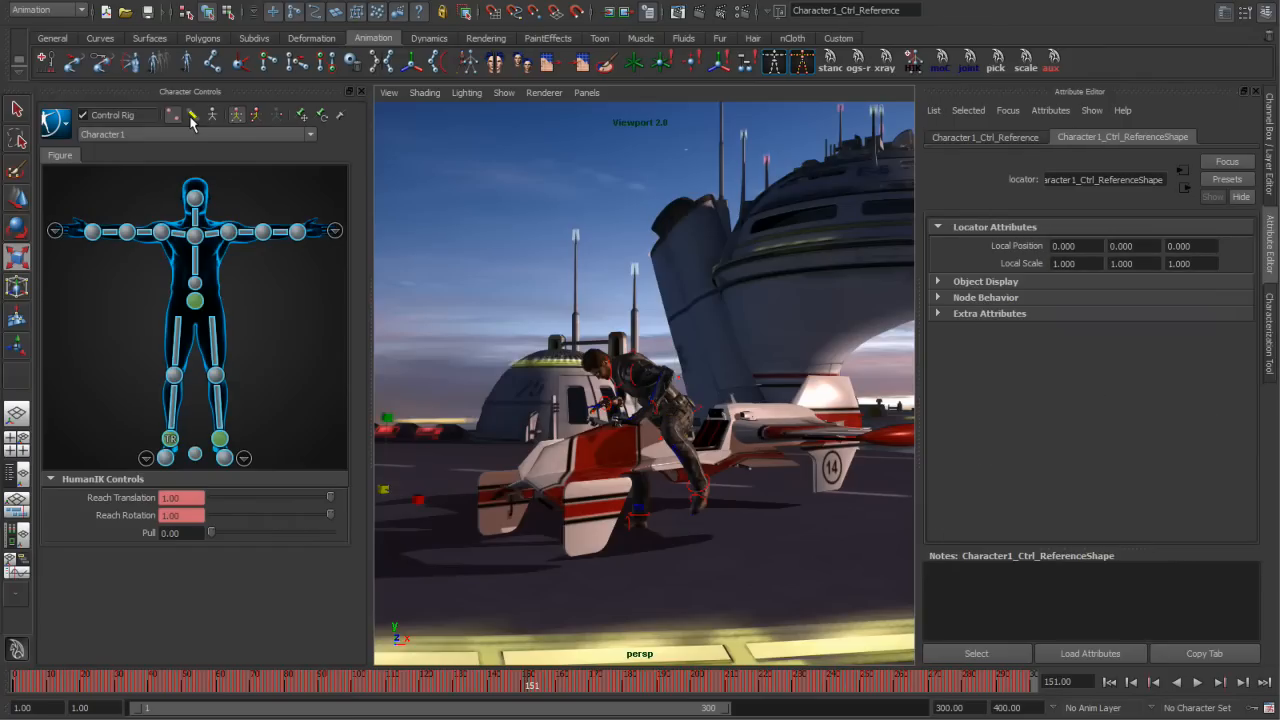
key("space")
left_click(589, 191)
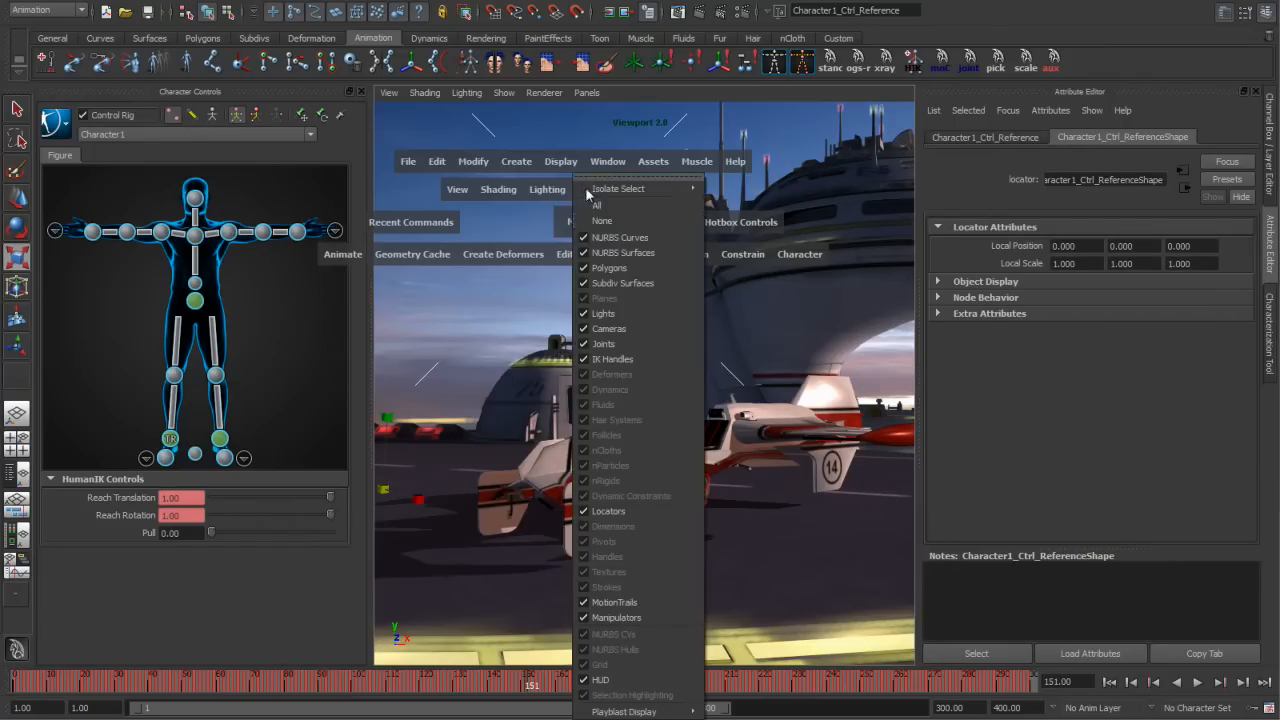
left_click(619, 344)
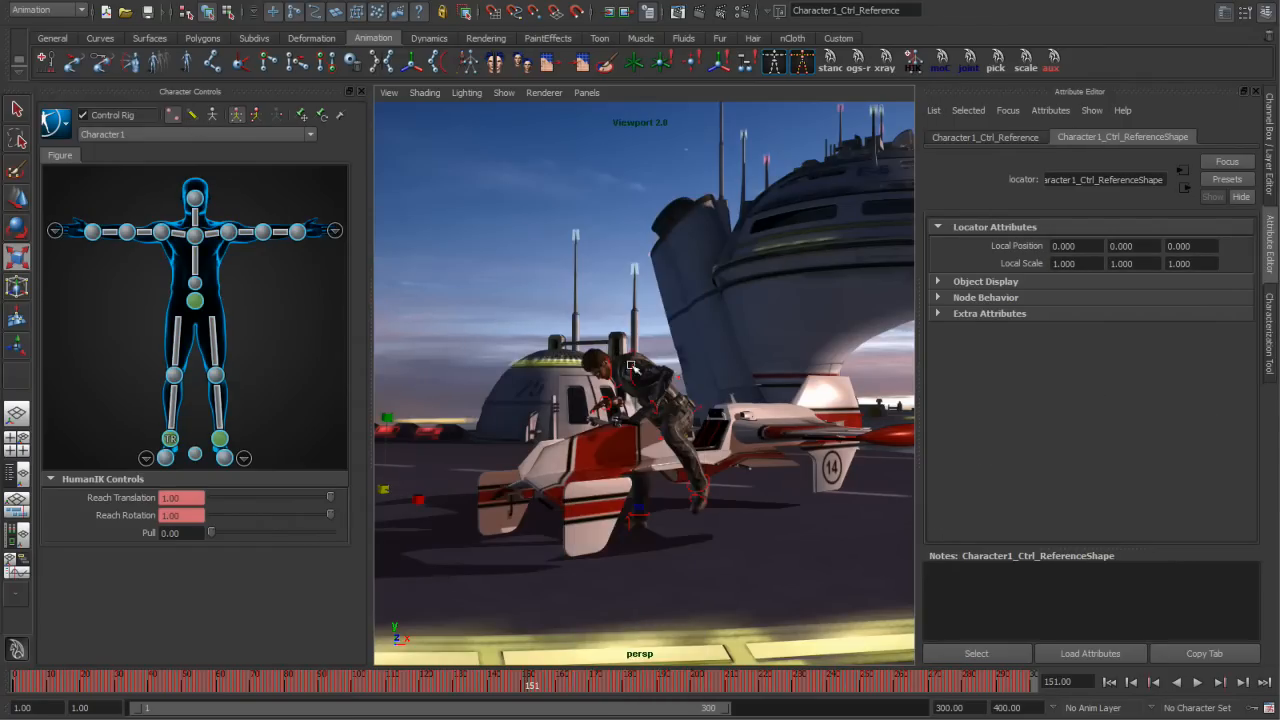
Show the channel values and animation layers, and add the control rig to a new animation layer
left_click(1272, 150)
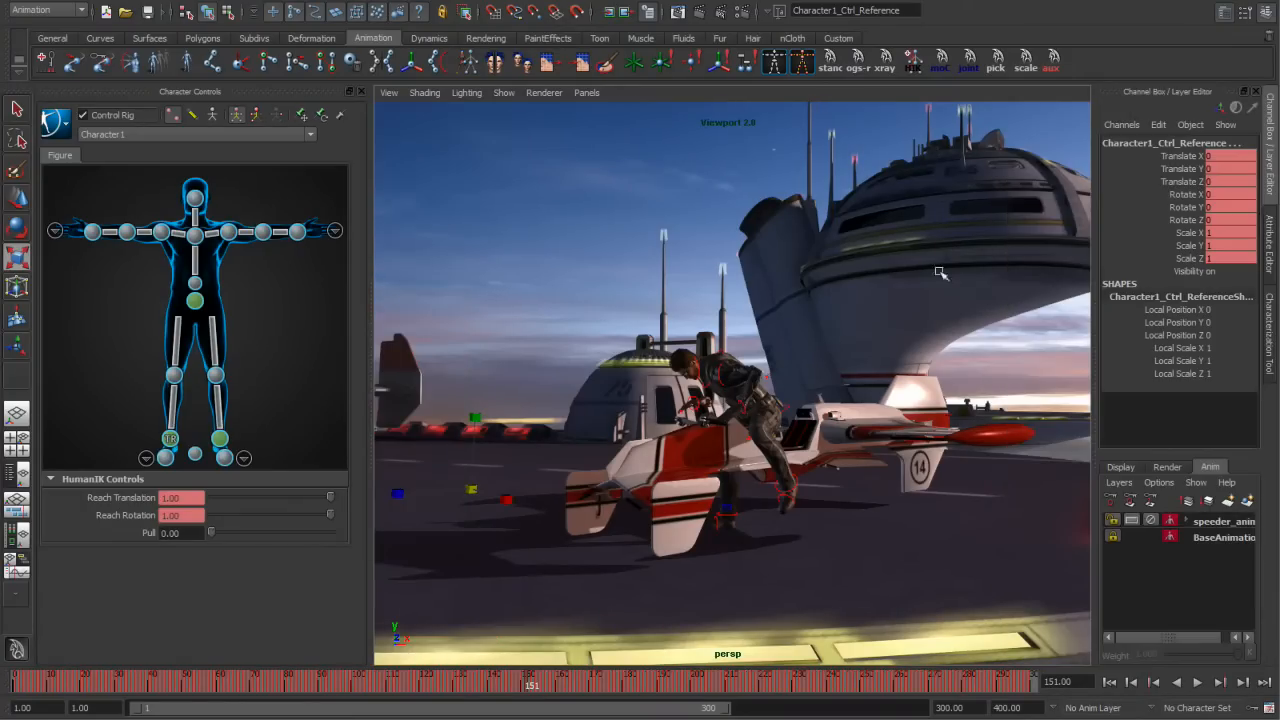
middle_click_drag(728, 458, 683, 432, "alt")
mouse_move(683, 432)
right_mouse_down("alt")
mouse_move(760, 441)
mouse_move(677, 411)
right_mouse_up("alt")
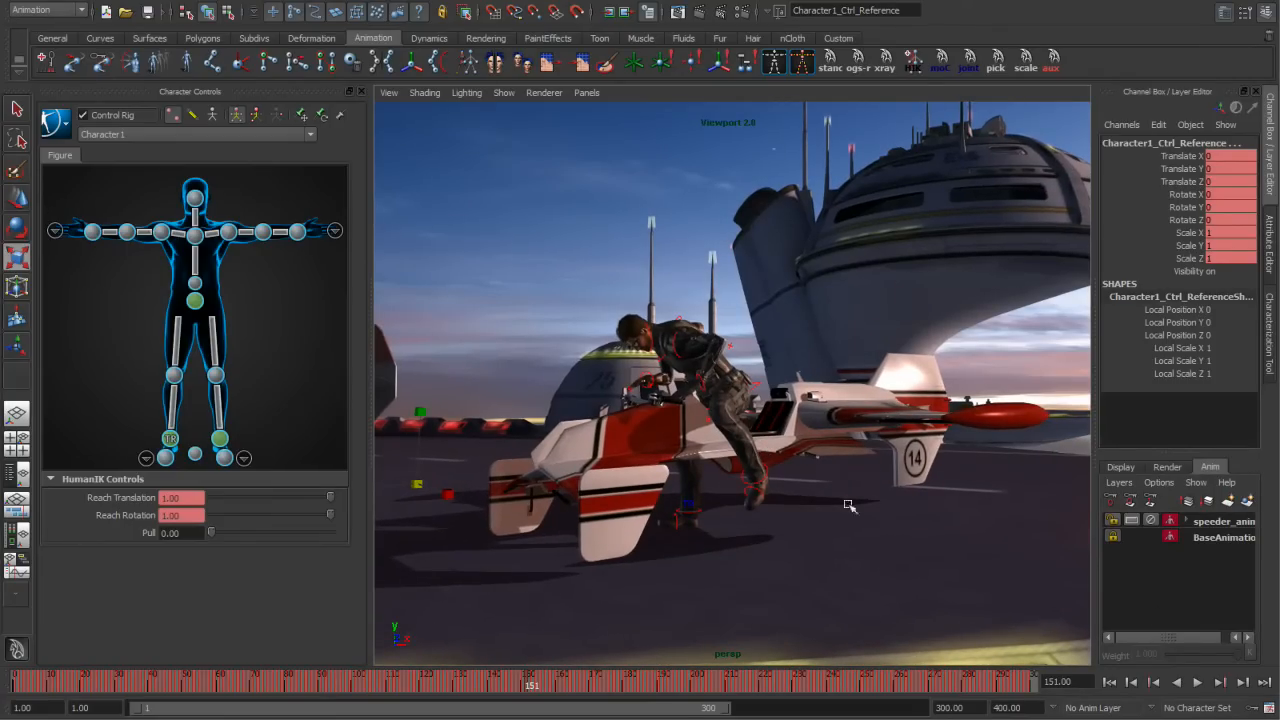
left_click(55, 122)
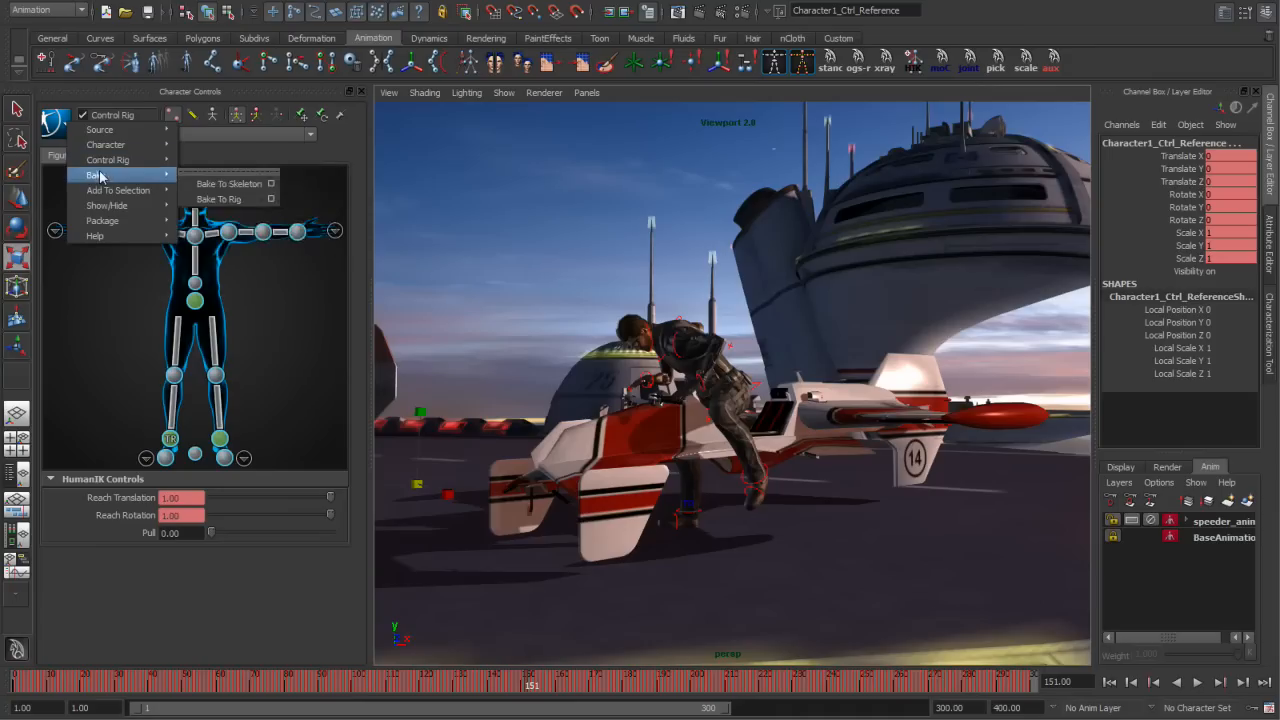
mouse_move(101, 162)
left_click(239, 248)
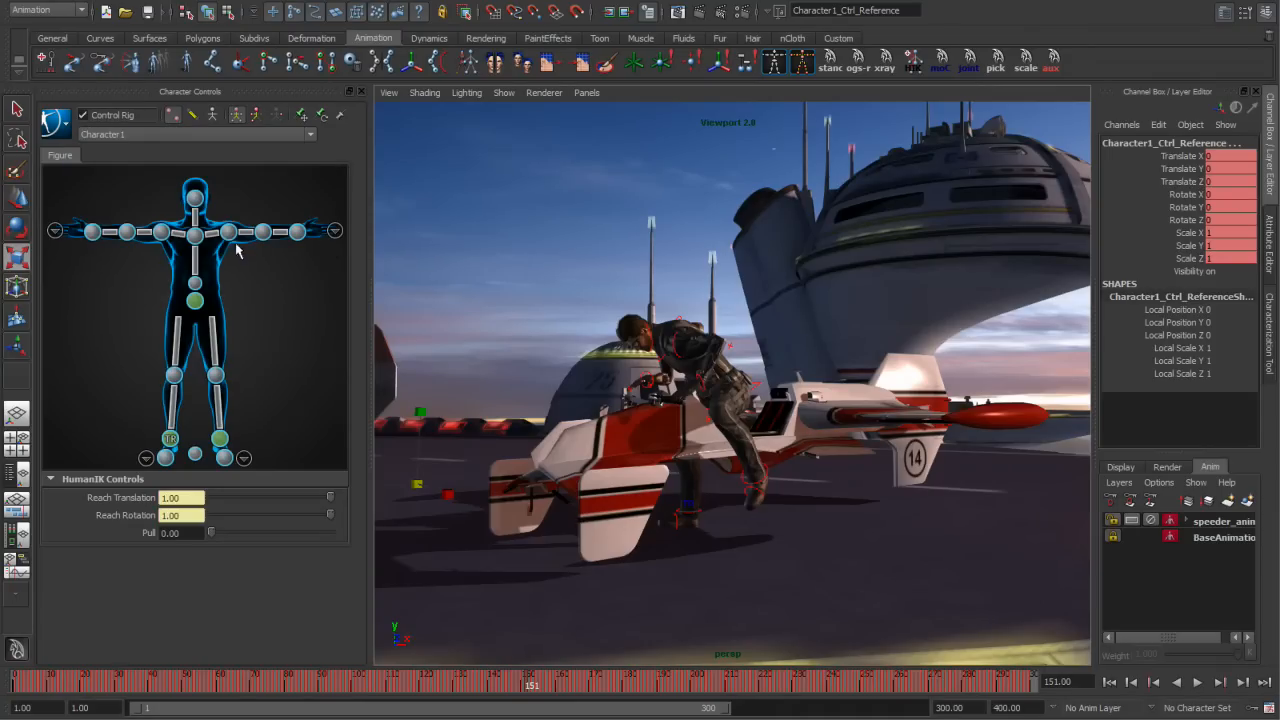
Mute the speeder_anim layer, play the animation and go to frame 146
left_click_drag(531, 685, 447, 686)
left_click(1150, 537)
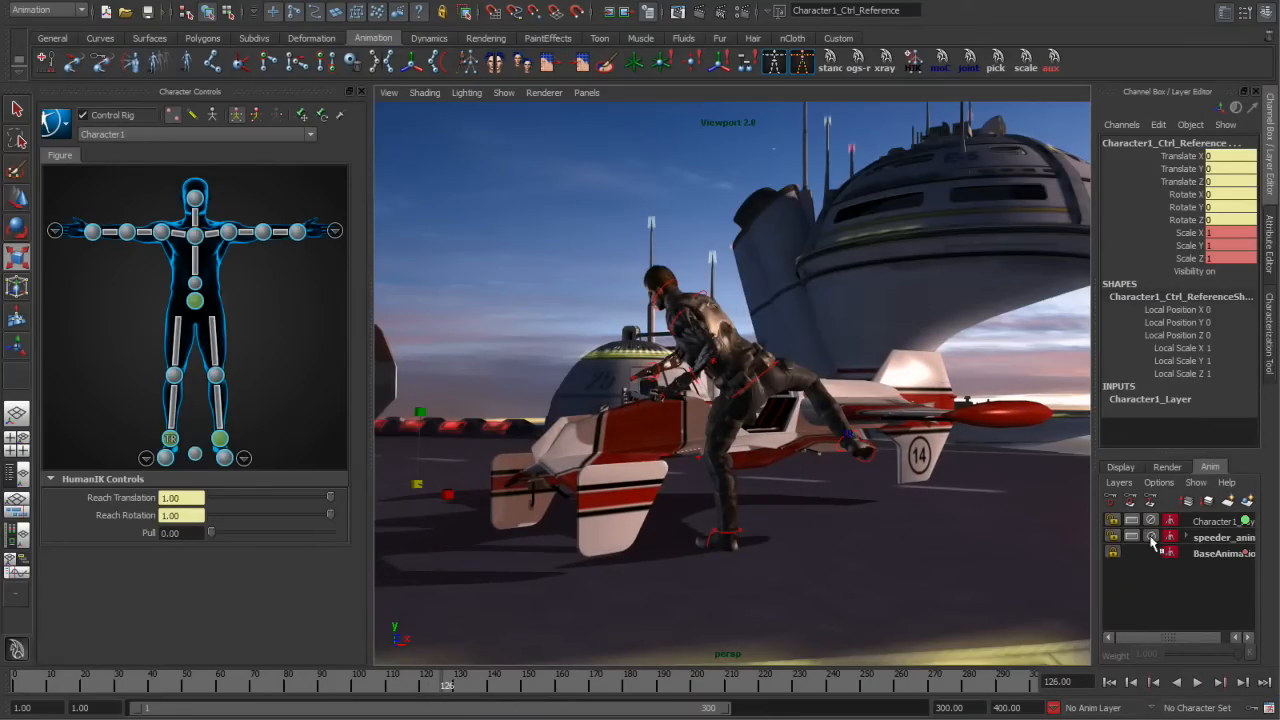
key("alt+v")
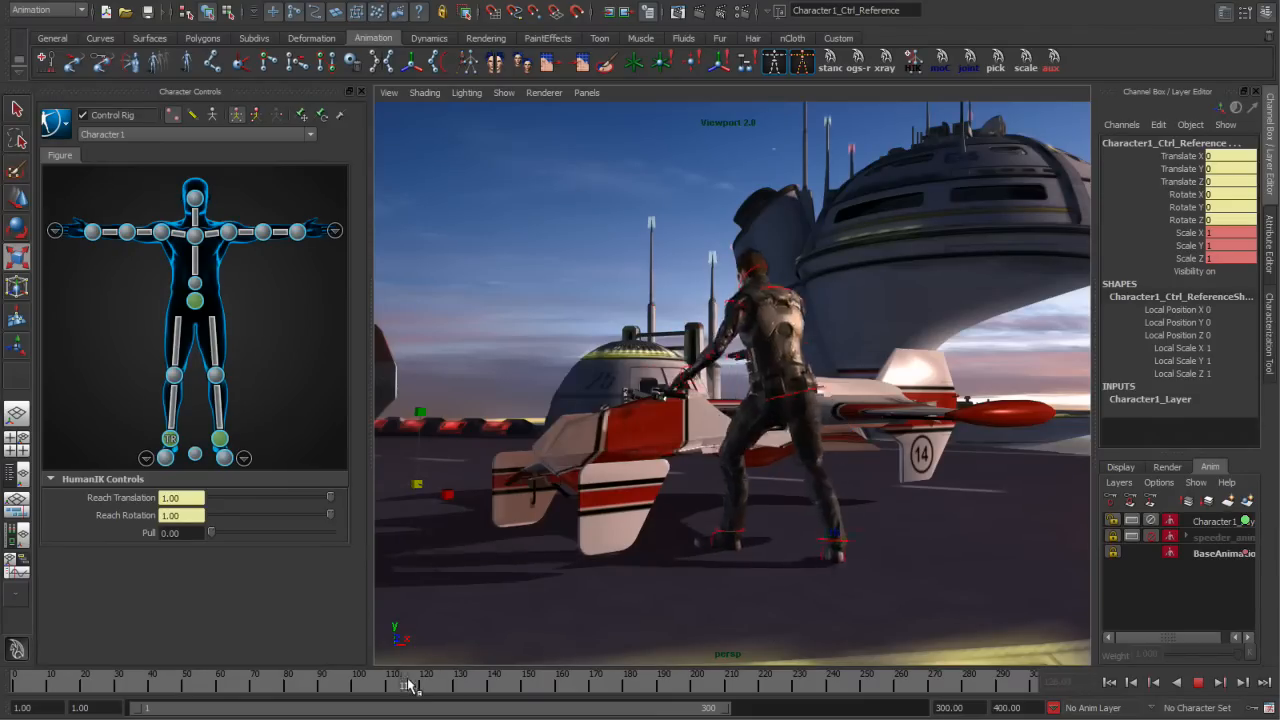
left_click_drag(463, 682, 511, 683)
Create an aux effector on the left wrist effector
left_click_drag(686, 428, 706, 436, "alt")
right_click_drag(706, 436, 737, 464, "alt")
middle_click_drag(737, 464, 752, 442, "alt")
right_click_drag(752, 442, 722, 470, "alt")
middle_click_drag(722, 470, 712, 482, "alt")
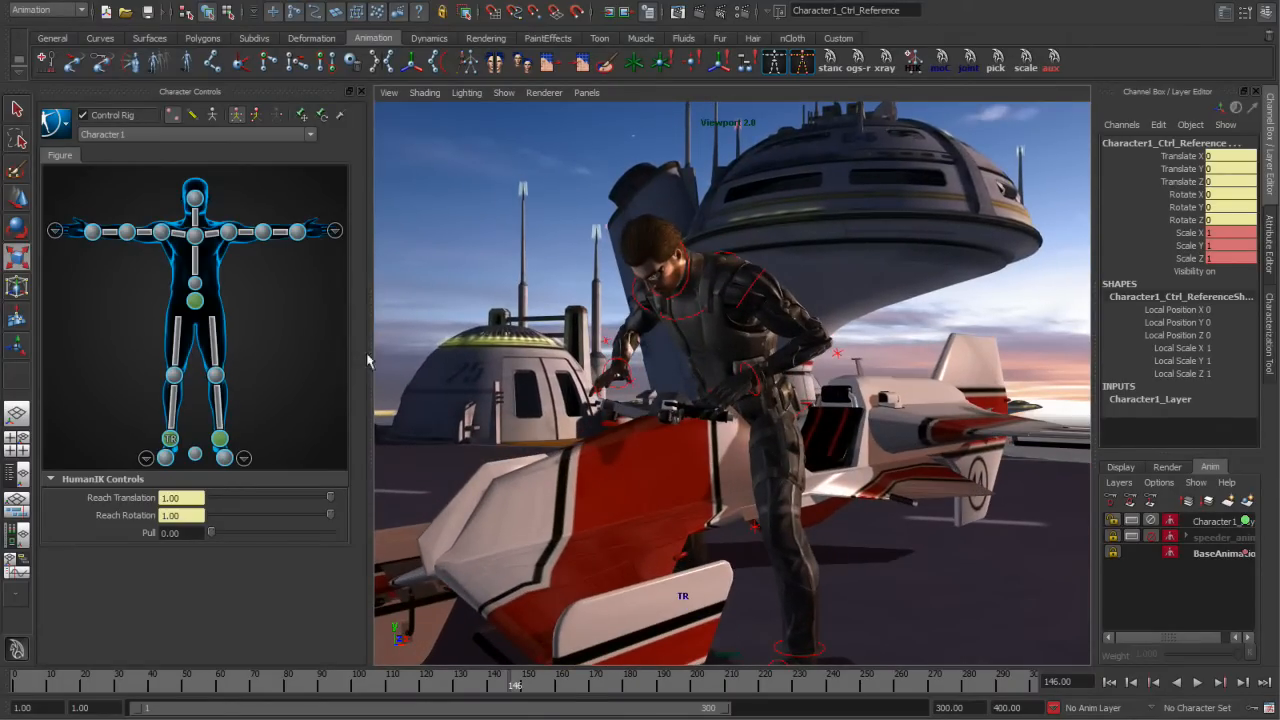
right_click(301, 237)
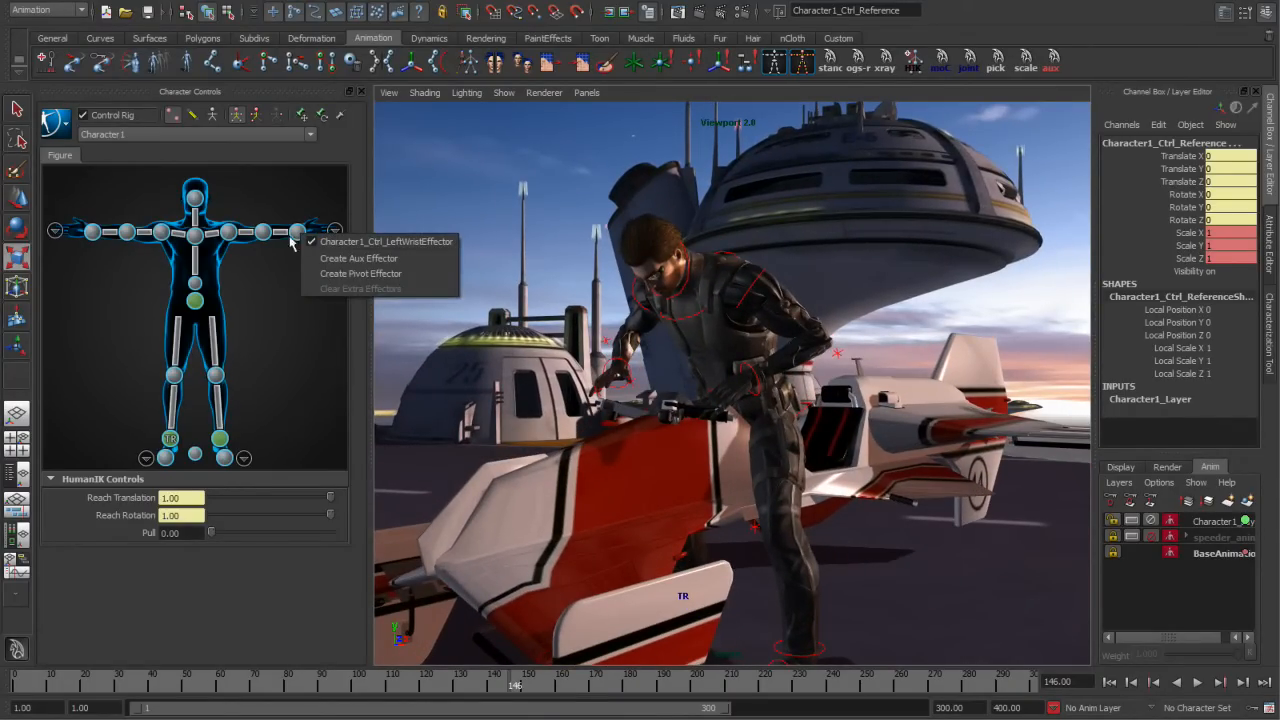
left_click(340, 258)
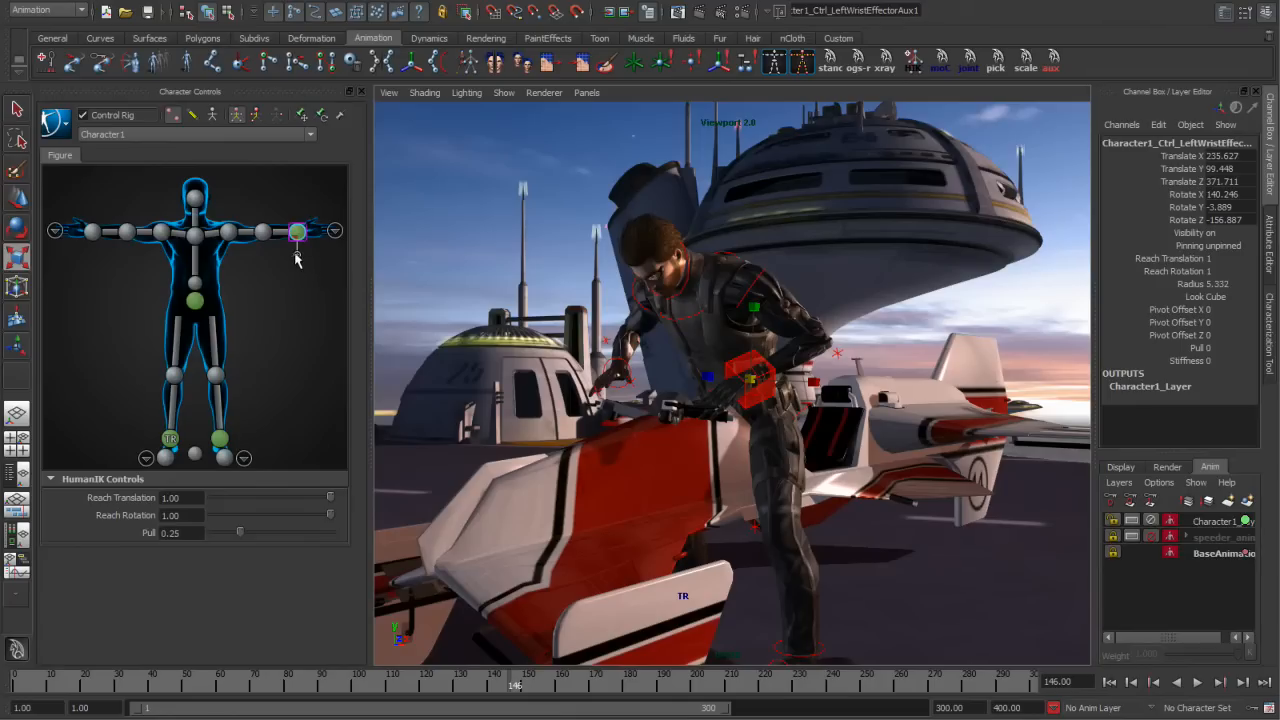
Move and rotate the left wrist aux effector onto the handlebar, translation about 232.6, 93.0, 369.3 and rotation about 153.3, -27.4, -171.9
key("w")
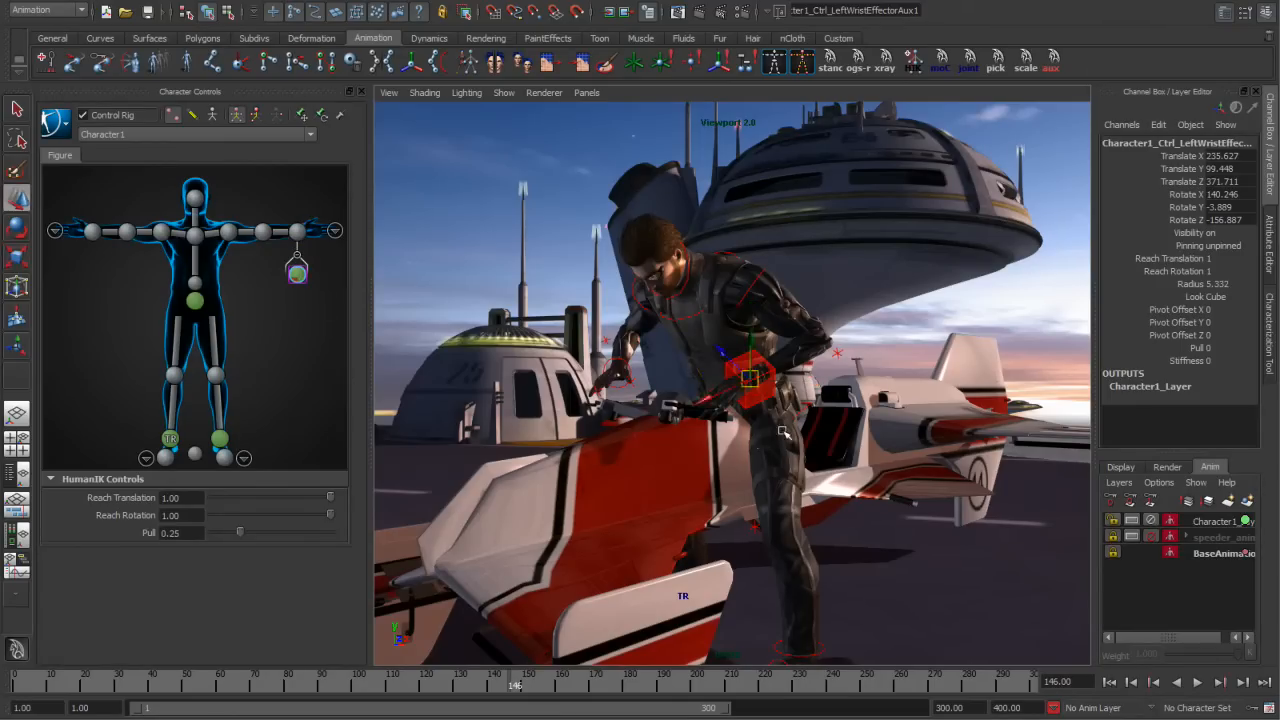
left_click_drag(767, 384, 760, 430)
key("e")
key("w")
left_click_drag(767, 355, 763, 366)
left_click_drag(763, 366, 726, 441, "alt")
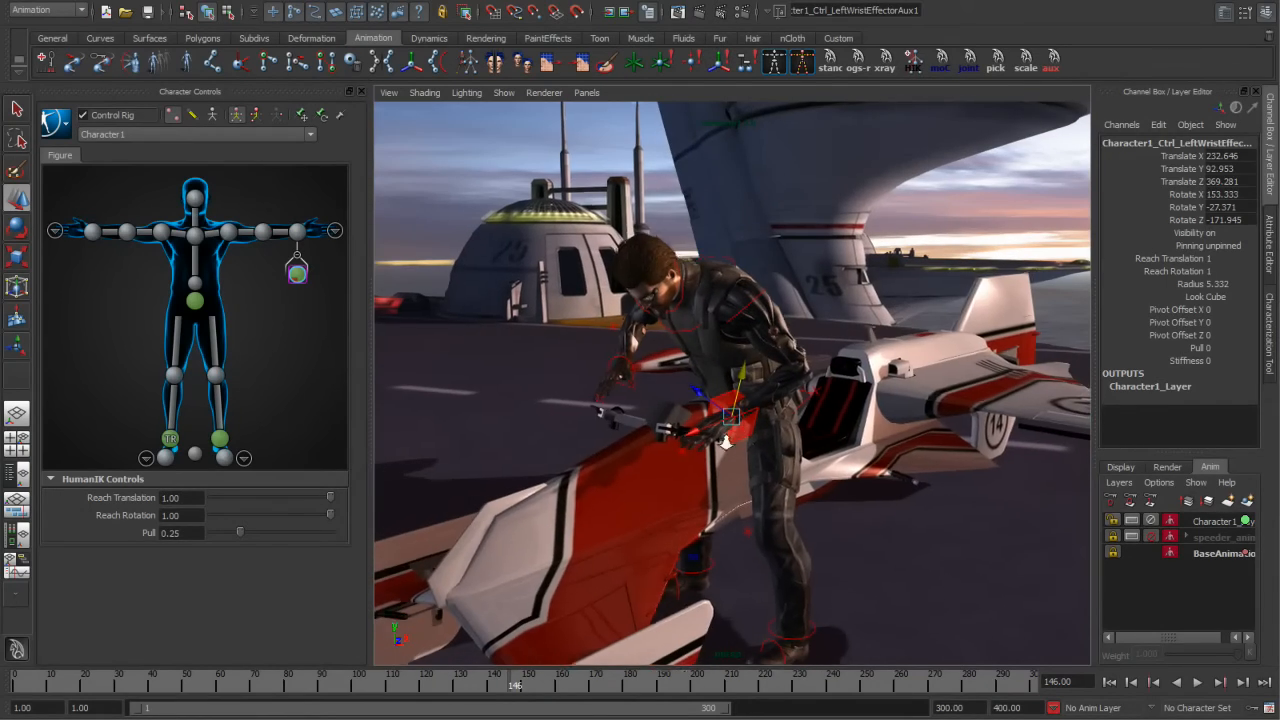
Parent the left wrist aux effector to the speeder dto__nave, and undo a test move of the speeder
left_click(600, 474)
key("ctrl+z")
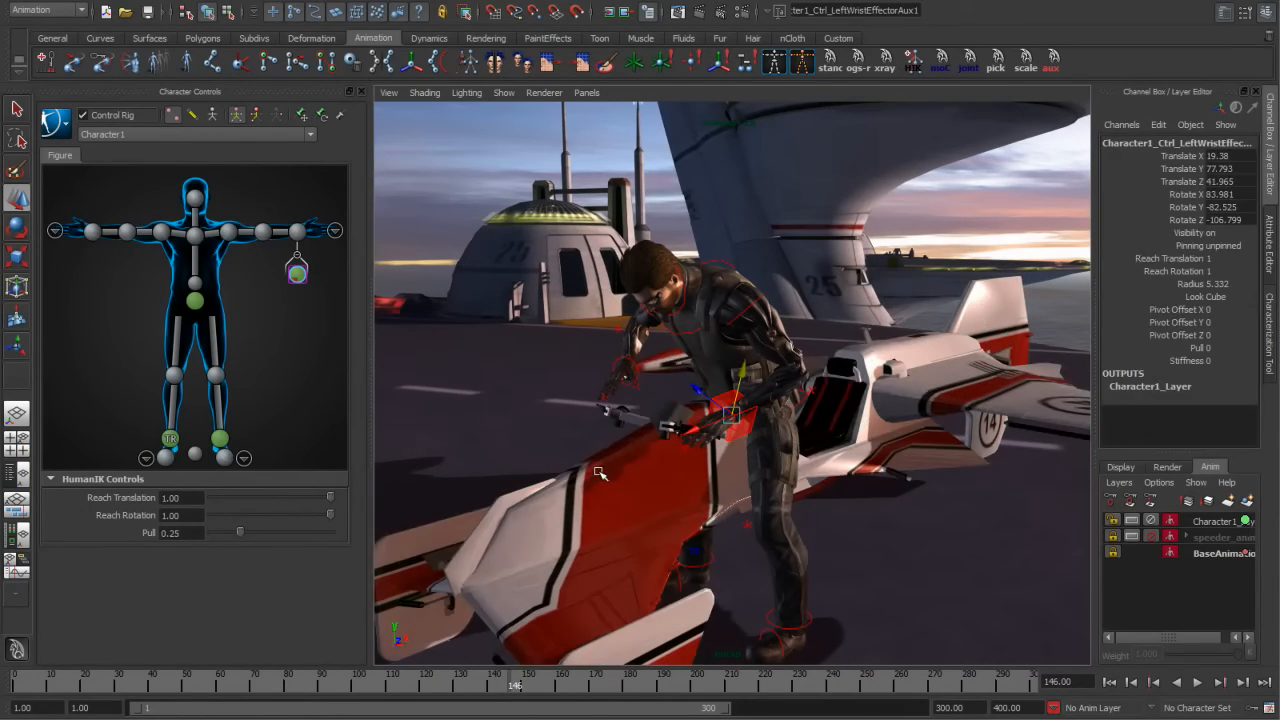
left_click(600, 474)
left_click_drag(736, 504, 700, 515)
key("ctrl+z")
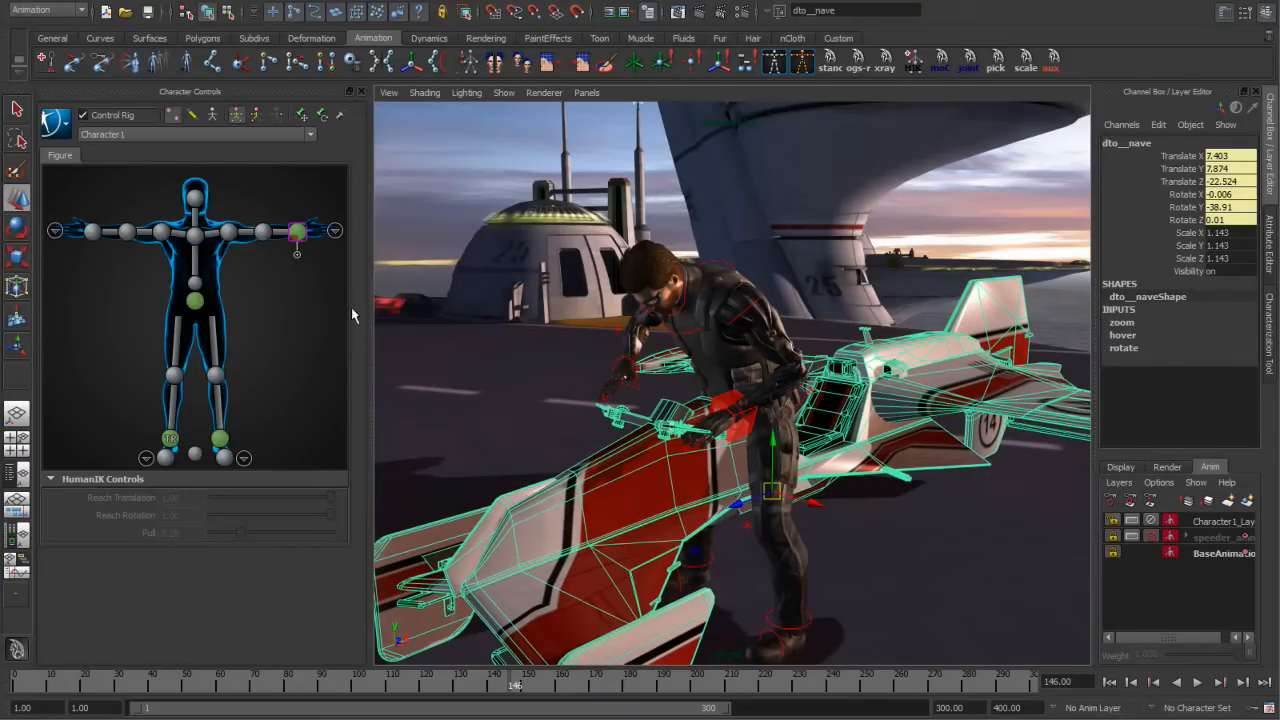
Select the left wrist aux effector and add it to the character's animation layer
left_click(297, 277)
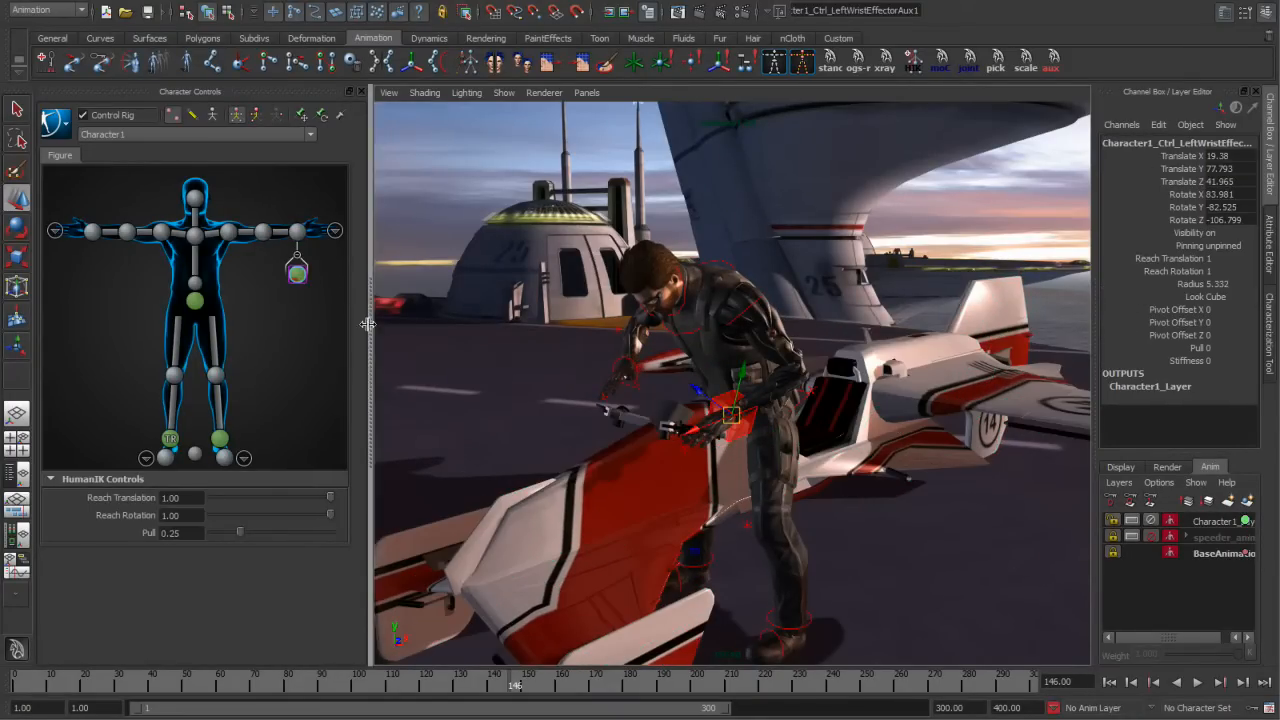
left_click(1210, 522)
right_click(1210, 522)
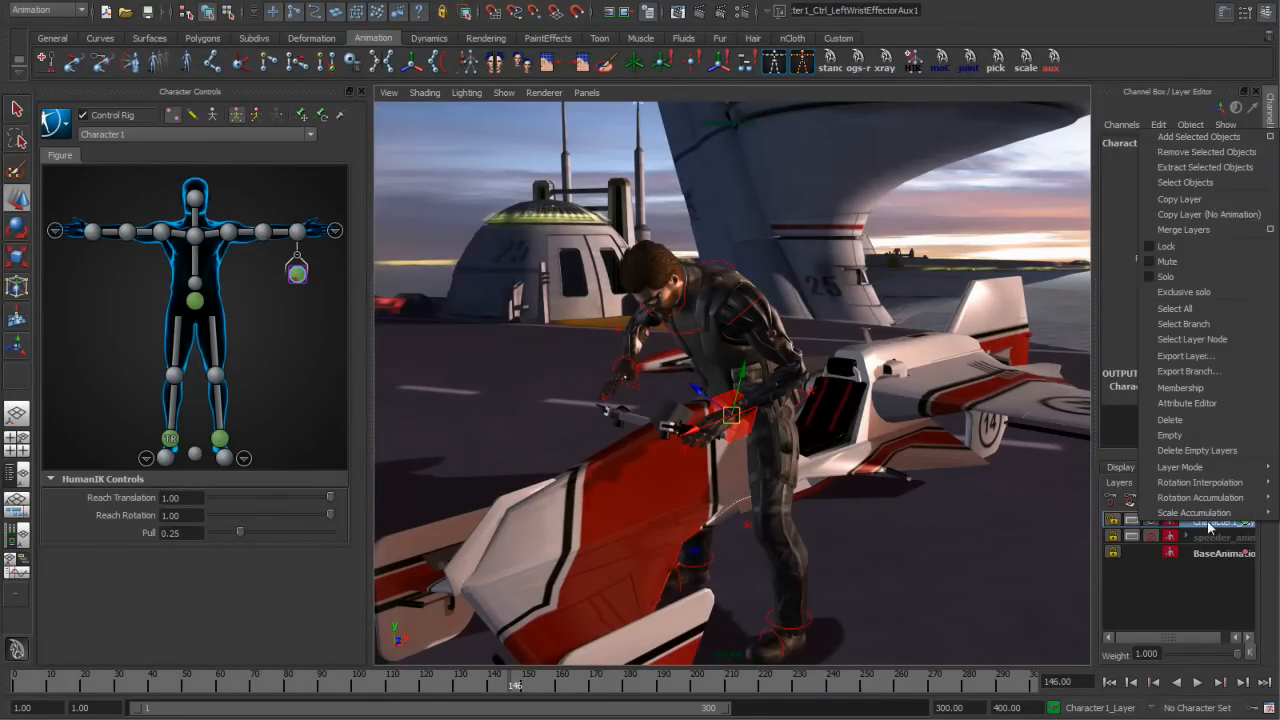
left_click(1200, 154)
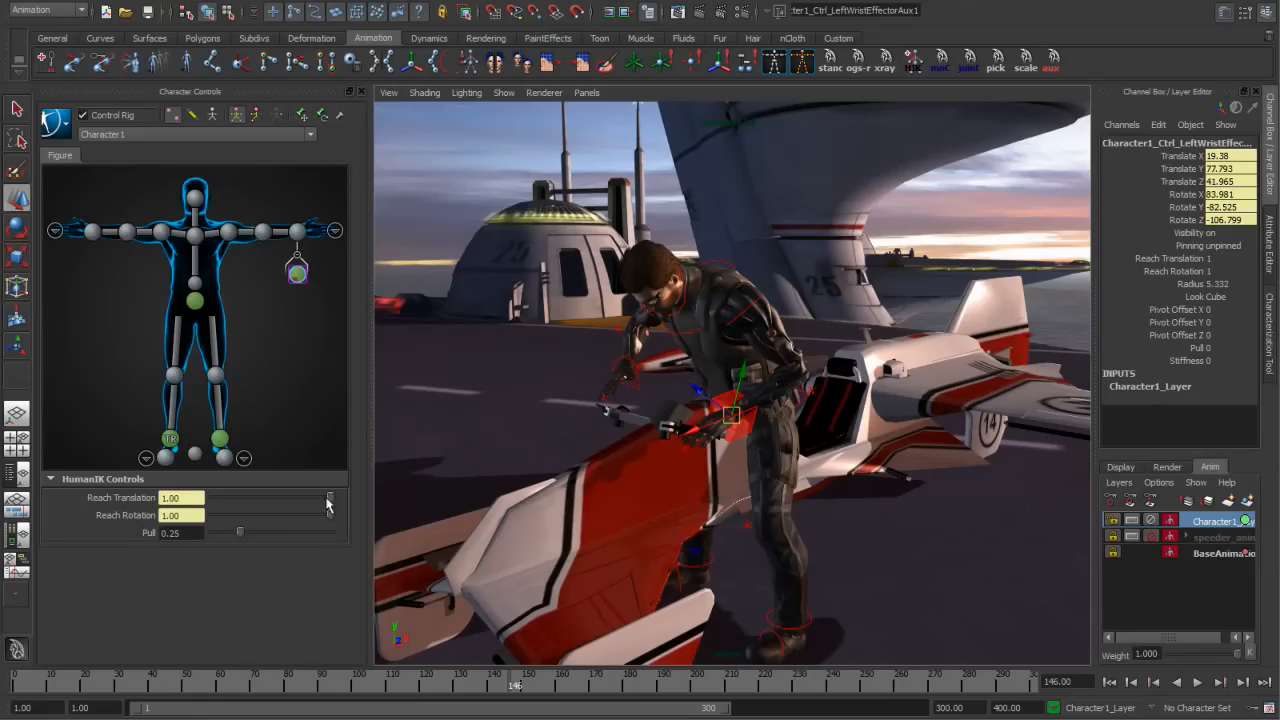
Set the left wrist aux effector's Reach Translation and Reach Rotation to 0 at frame 125 and play the animation
left_click_drag(512, 686, 437, 706)
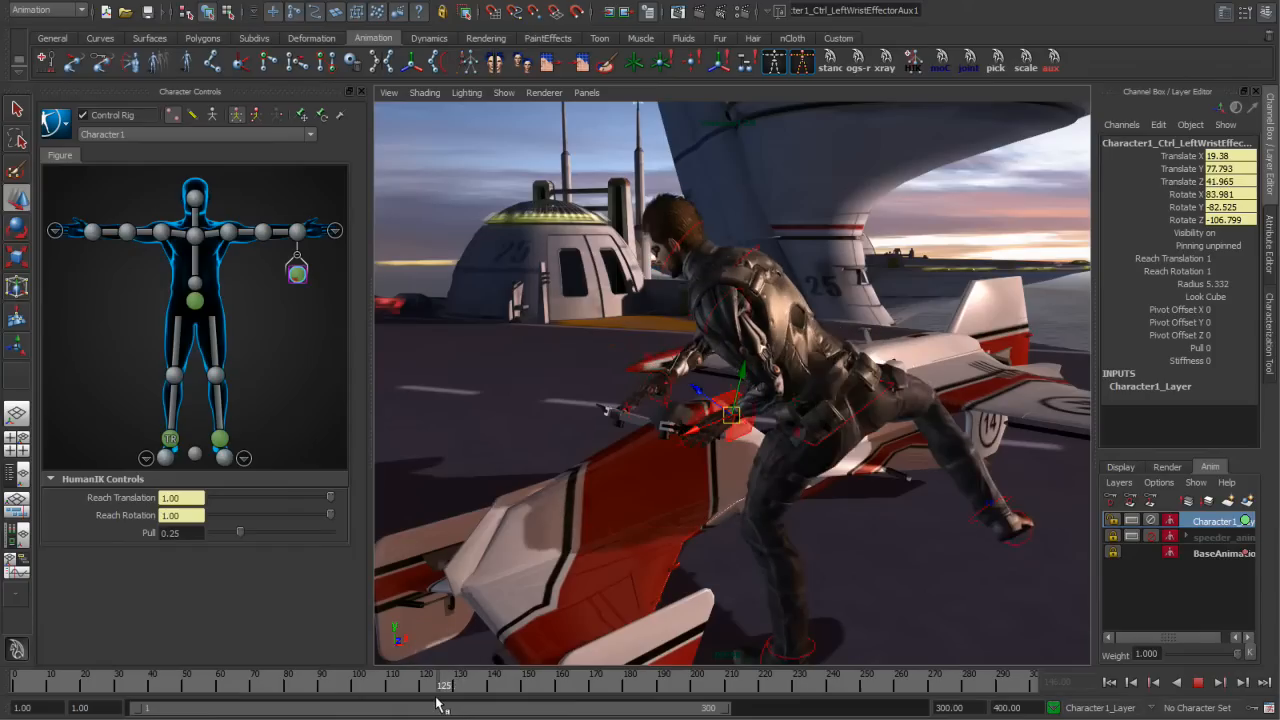
left_click_drag(311, 498, 74, 521)
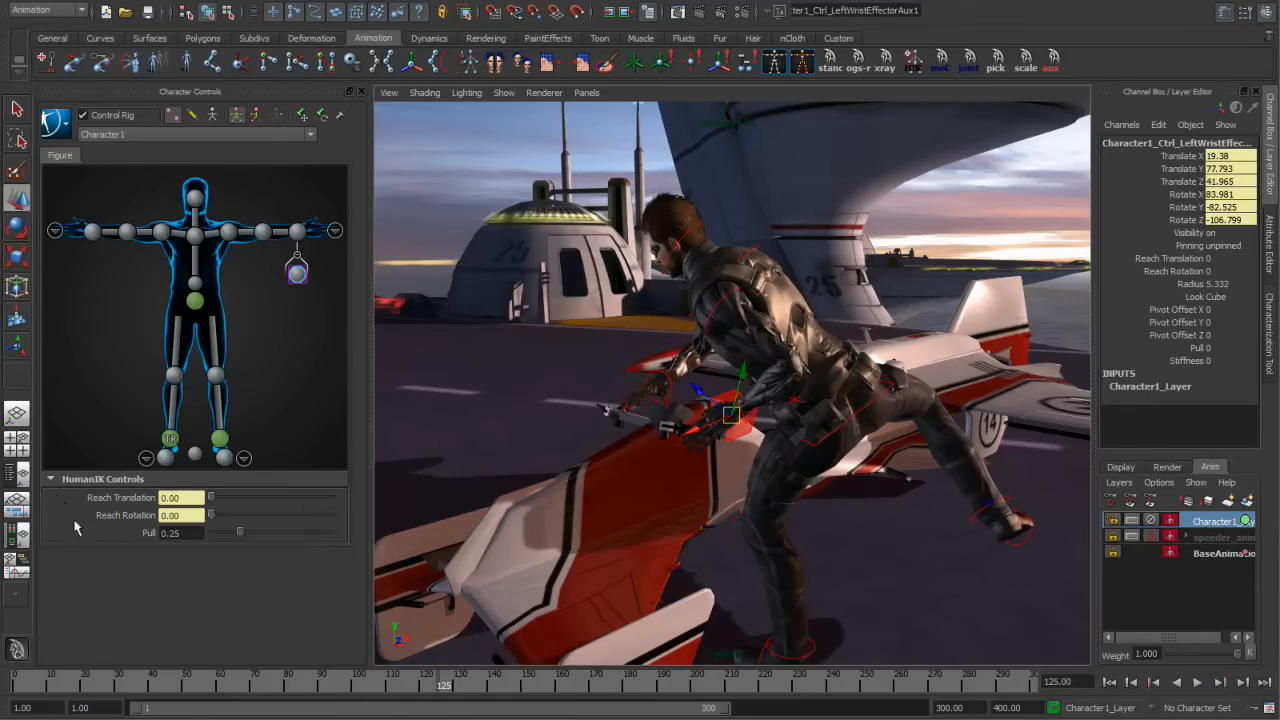
key("alt+v")
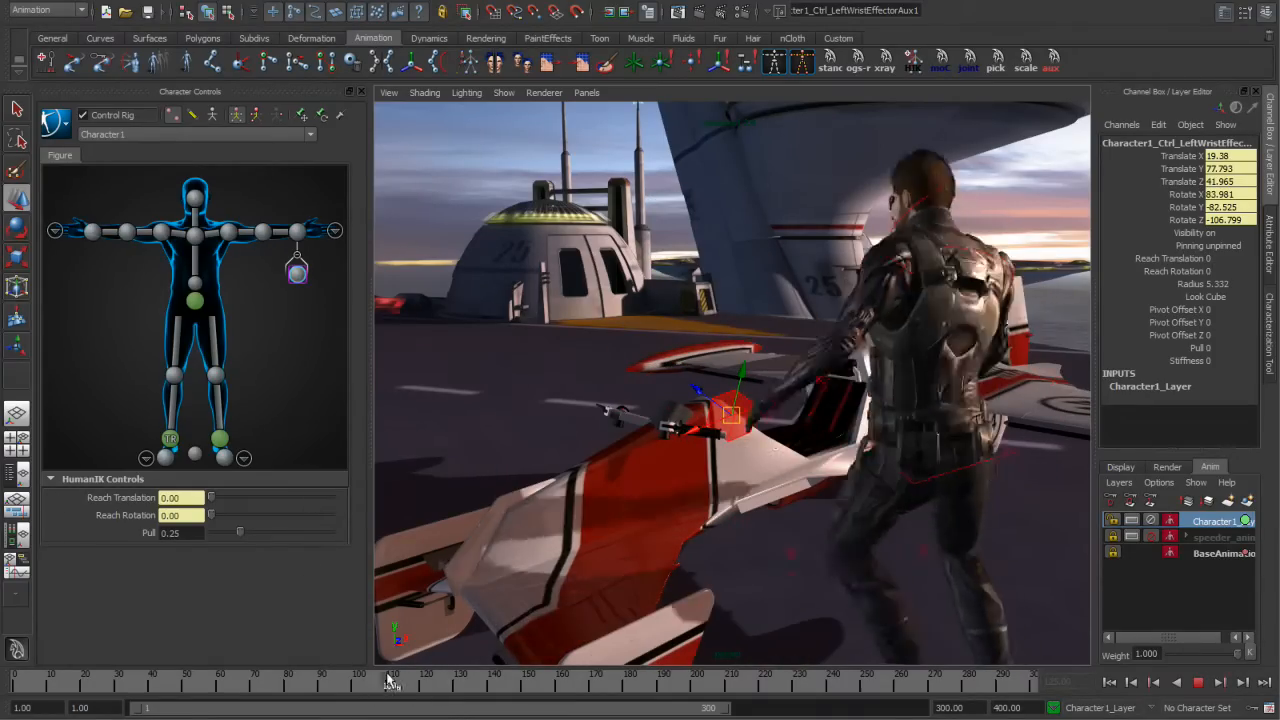
Key the left wrist aux effector's Reach Translation and Reach Rotation at 1 on frame 154 and 0 on frame 143
left_click_drag(490, 679, 527, 686)
left_click_drag(218, 503, 409, 510)
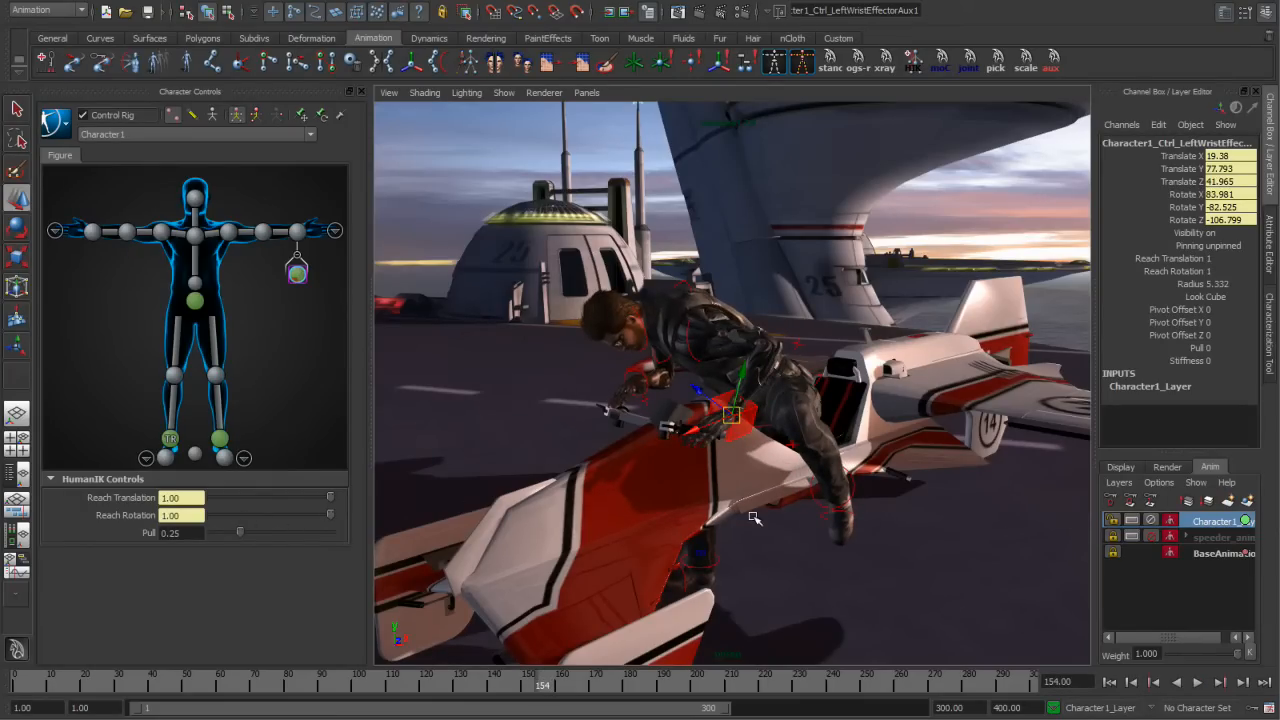
left_click_drag(535, 685, 500, 688)
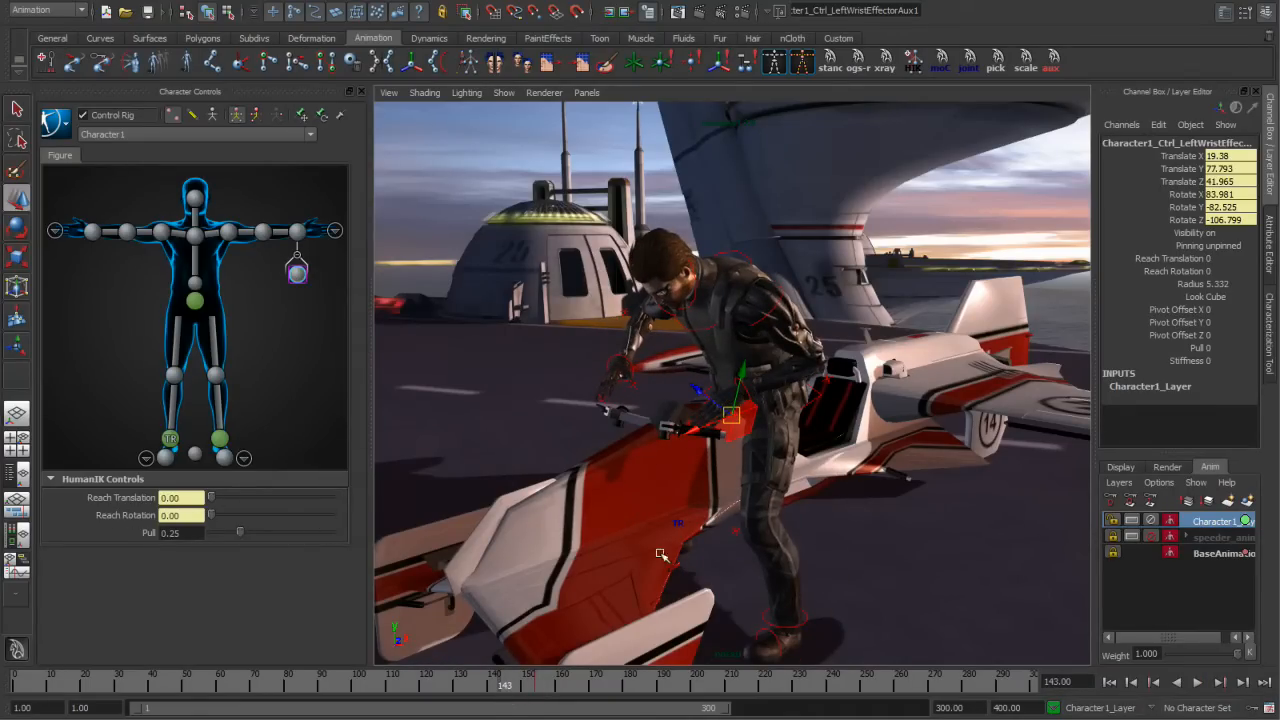
left_click_drag(500, 686, 534, 712)
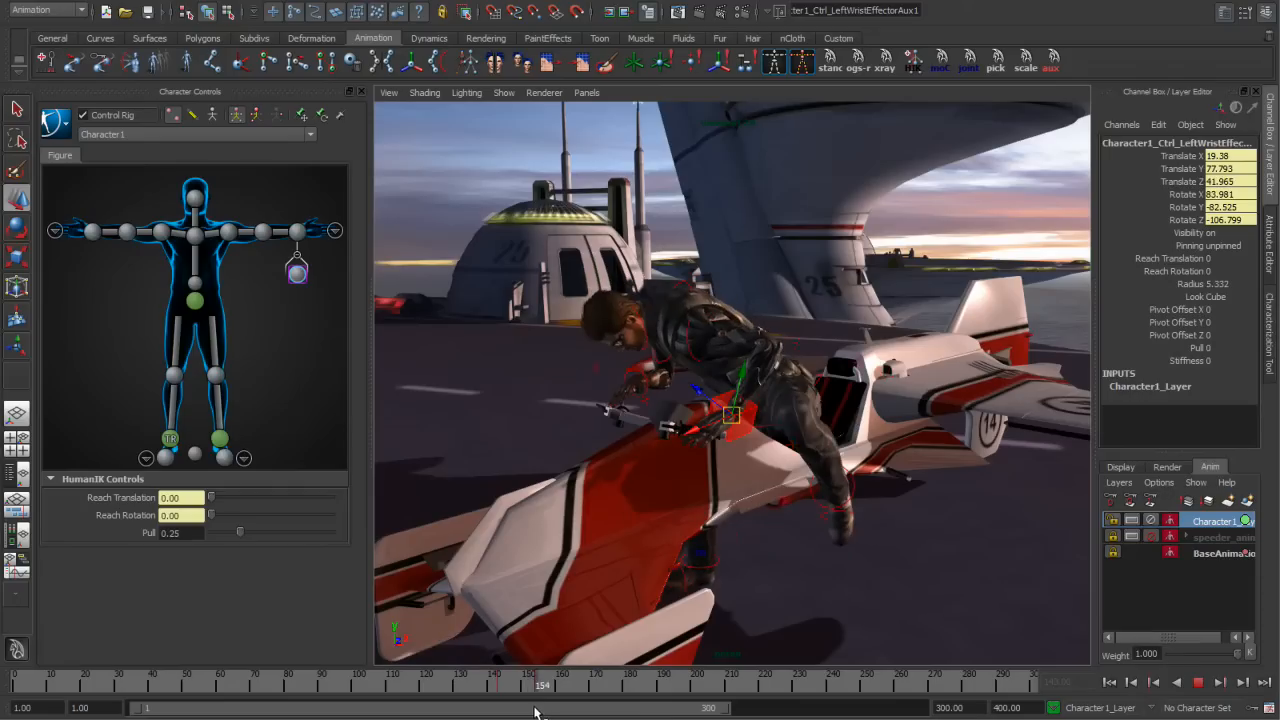
Create an aux effector on the right wrist effector and place it at the handlebar, translation about 207.7, 94.5, 327.2
left_click(90, 232)
right_click(90, 232)
left_click(122, 271)
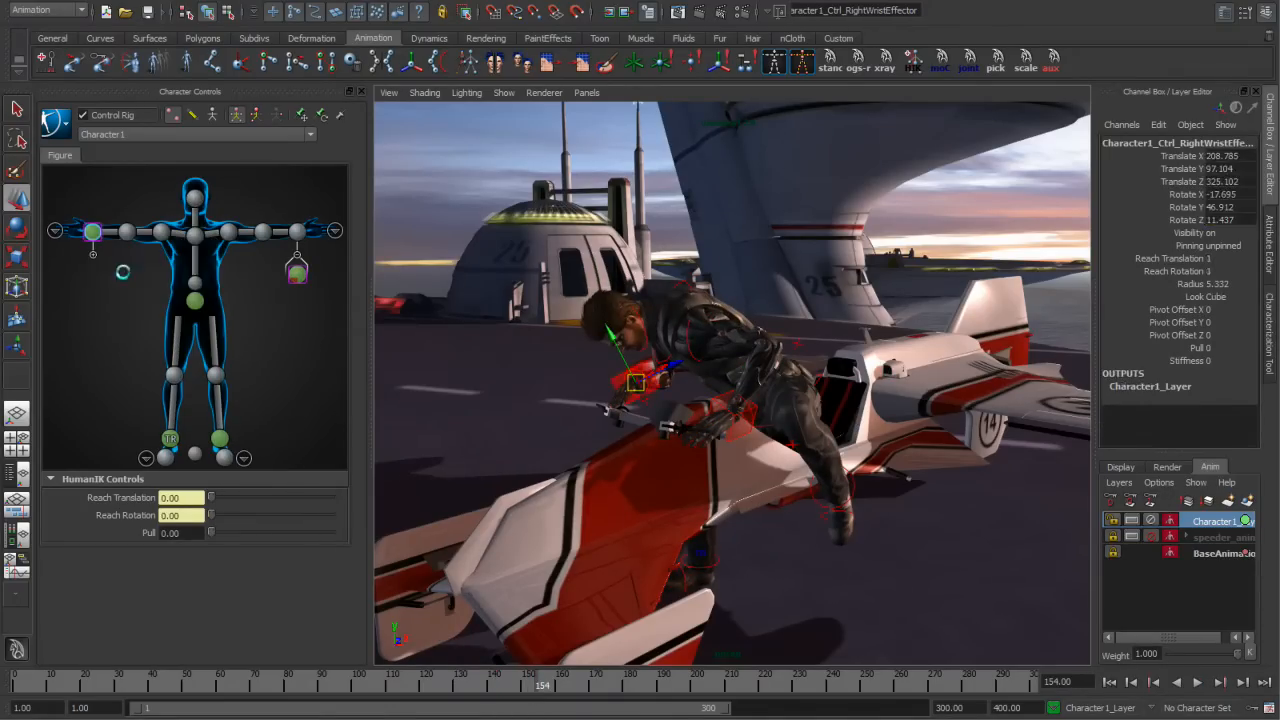
left_click_drag(620, 418, 783, 514, "alt")
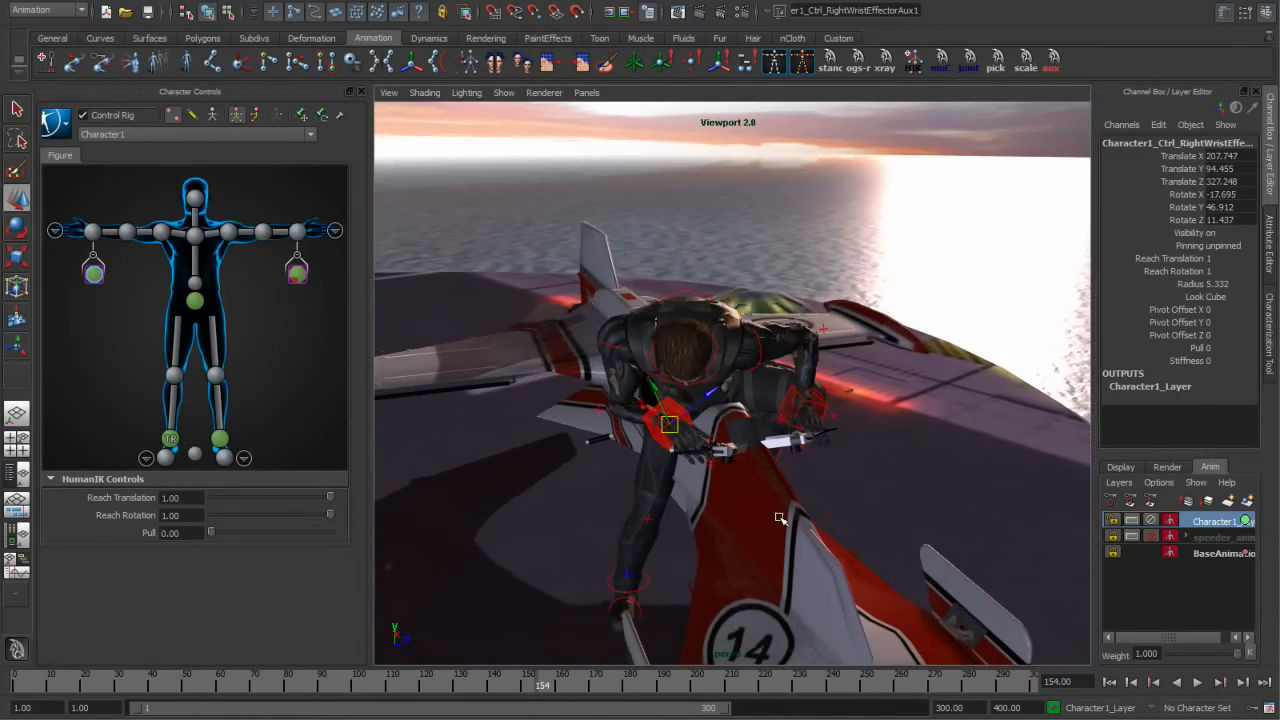
Parent the right wrist aux effector to the speeder and add it to the character's animation layer
left_click(779, 518)
left_click(779, 518)
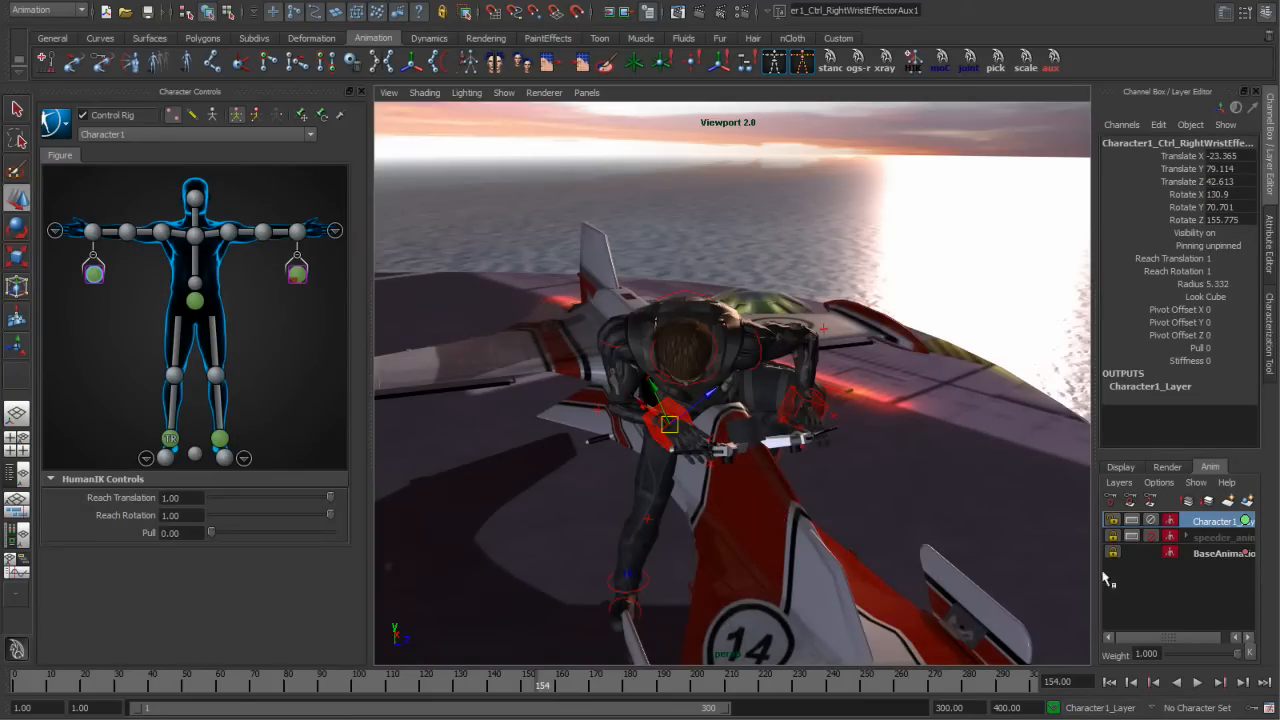
right_click(1232, 532)
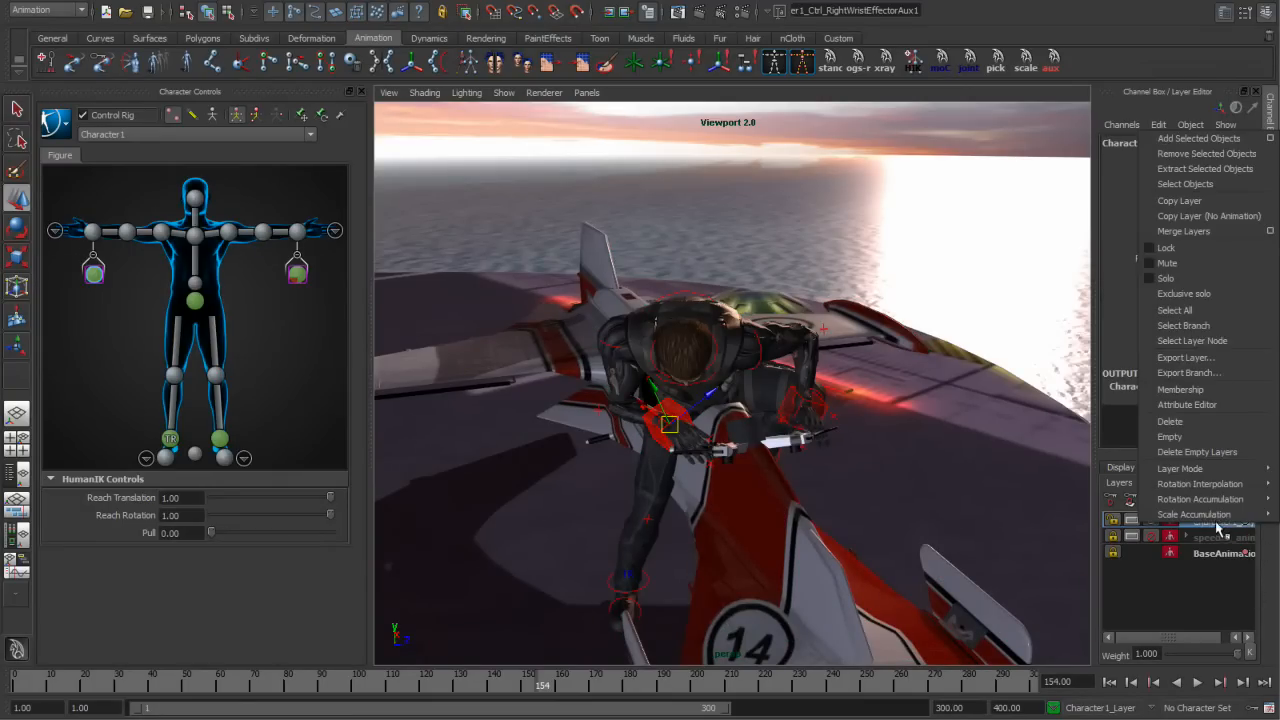
left_click(1200, 142)
Key the right wrist aux effector's Reach Translation and Reach Rotation at 1 on frame 154 and 0 on frame 146
left_click_drag(731, 523, 735, 530, "alt")
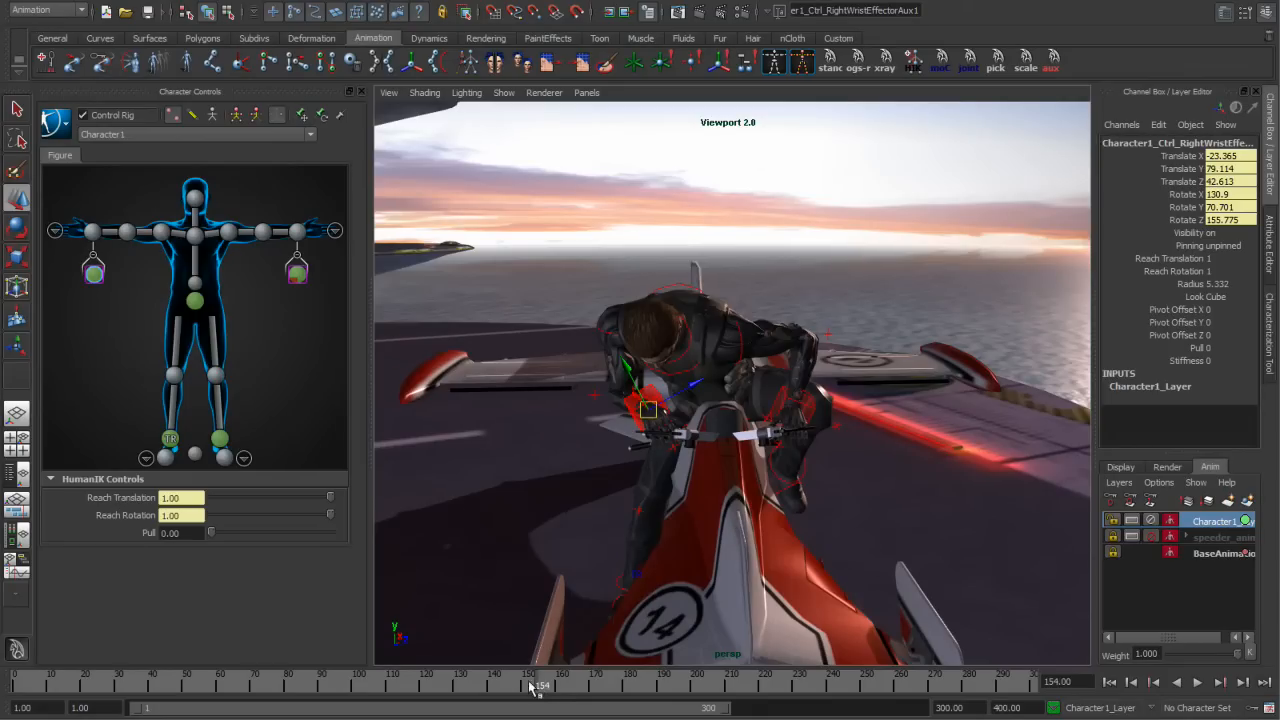
key("alt+v")
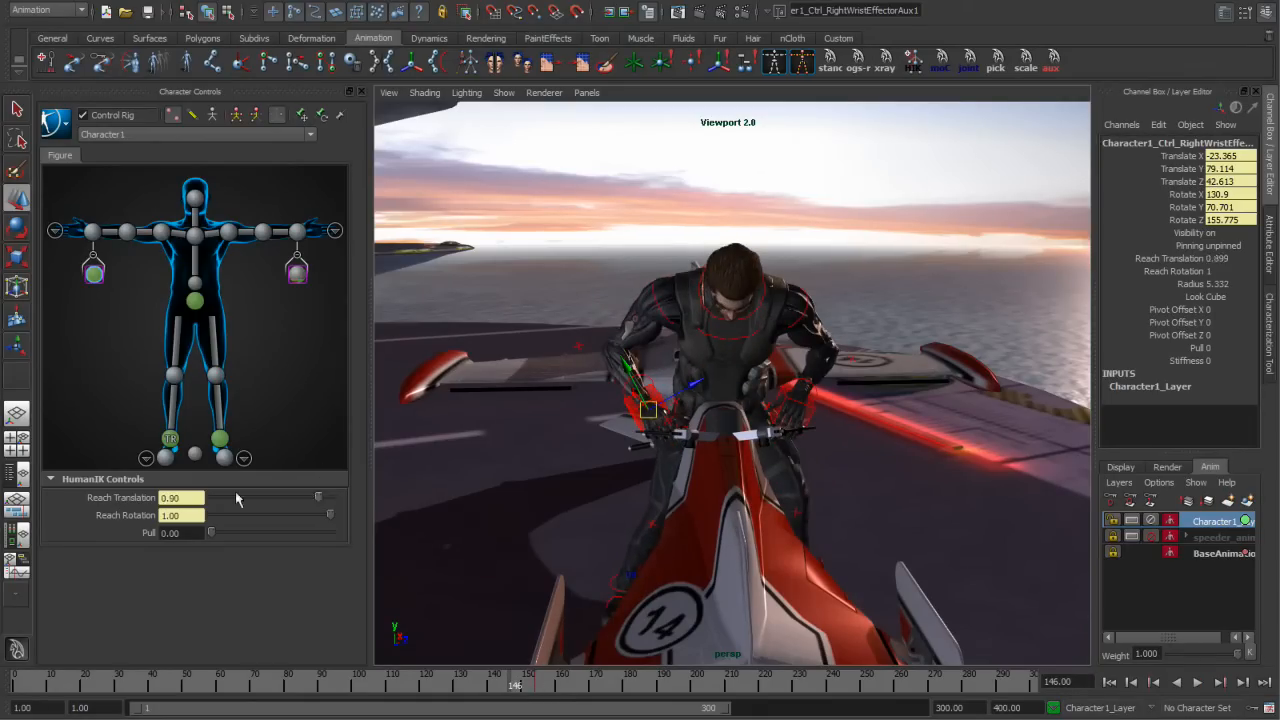
left_click_drag(237, 497, 210, 497)
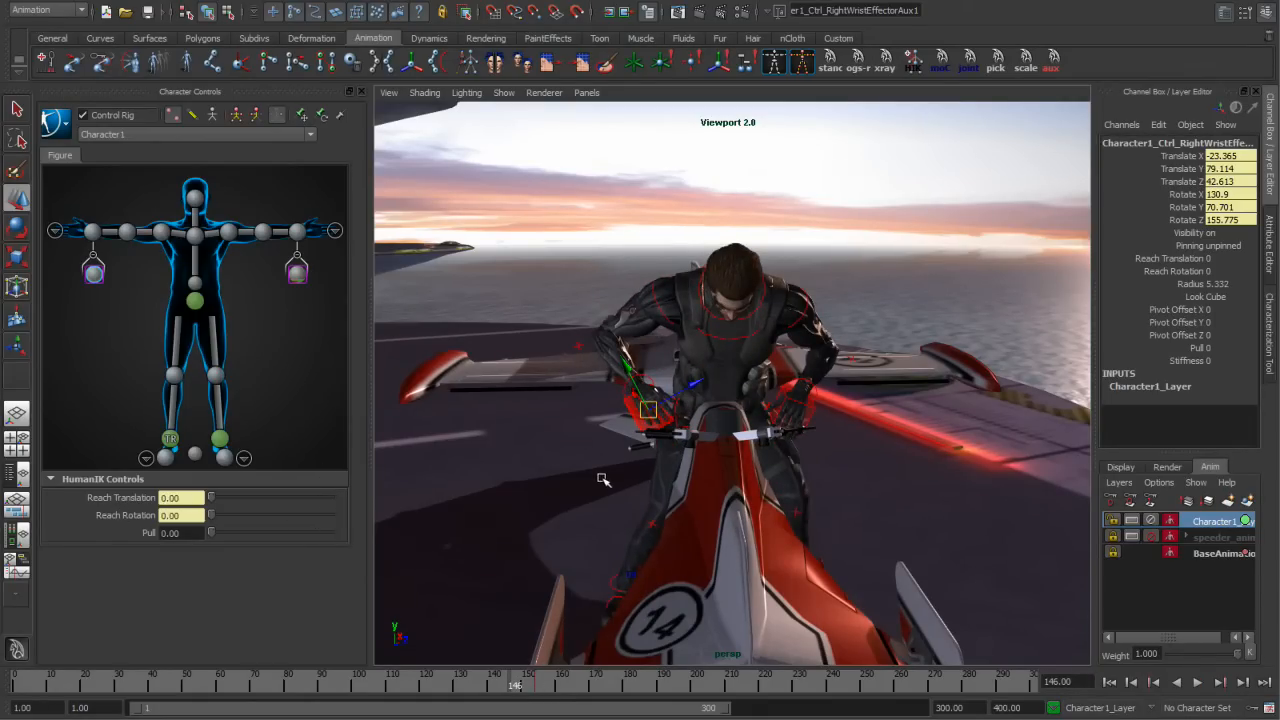
left_click_drag(515, 688, 528, 686)
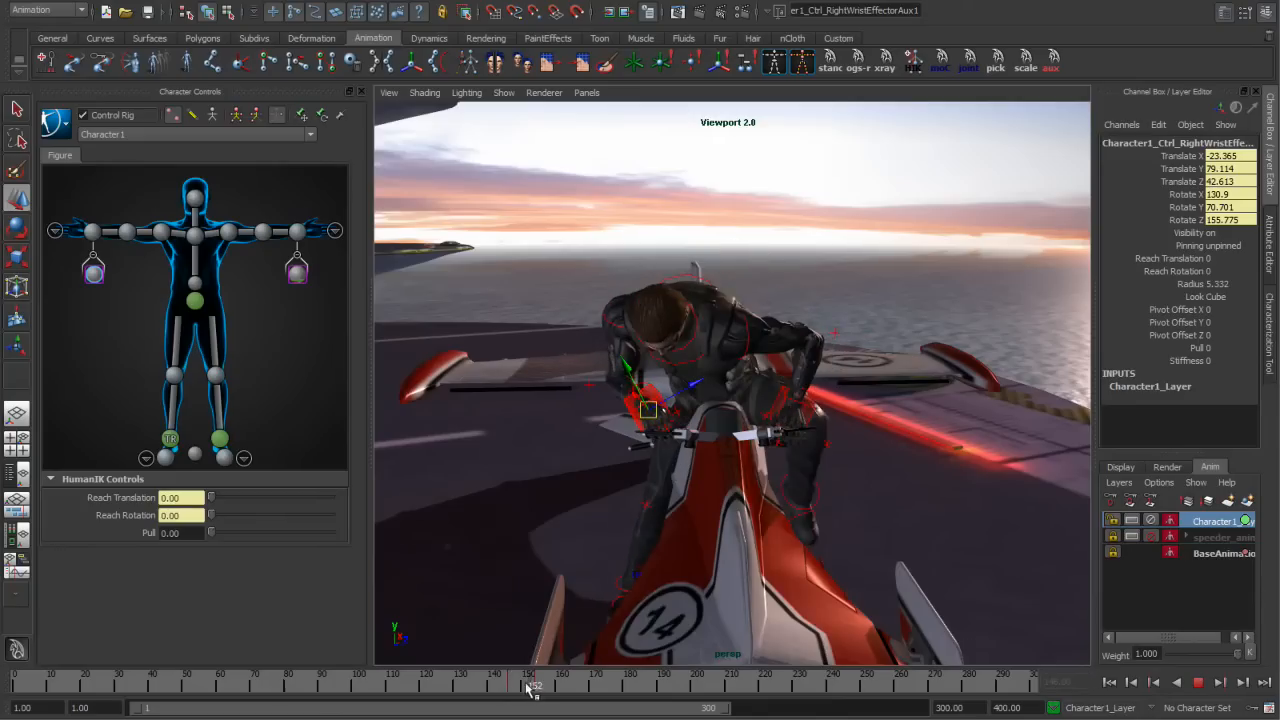
Unmute the speeder_anim layer, play through to frame 214, and raise the right wrist aux effector's Pull to about 0.63
left_click(1152, 537)
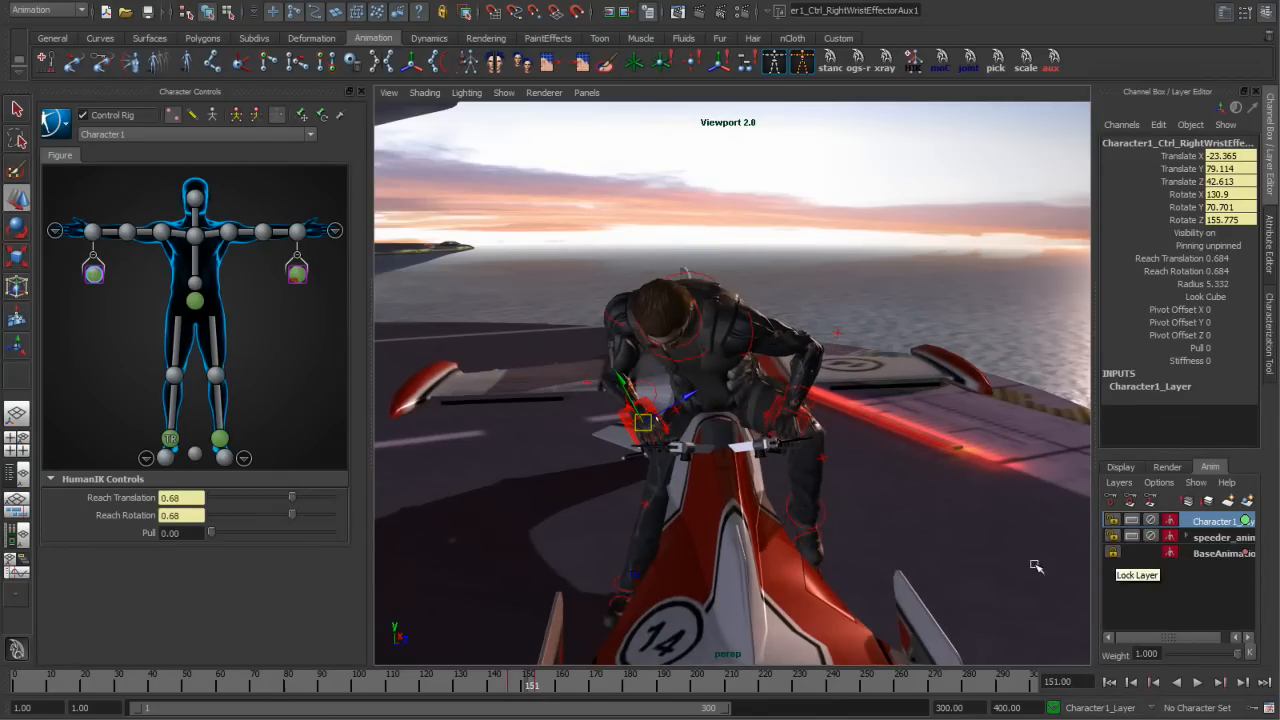
key("alt+v")
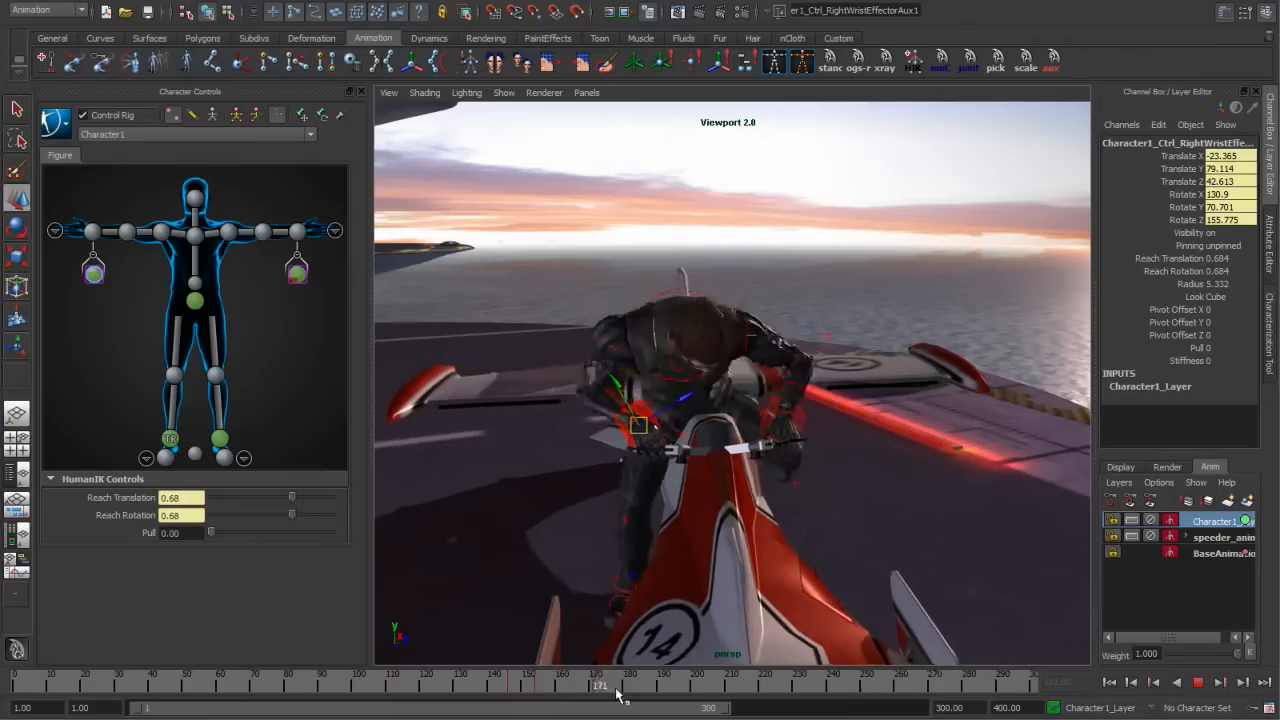
mouse_move(751, 694)
left_mouse_down()
mouse_move(566, 686)
mouse_move(757, 696)
mouse_move(717, 694)
mouse_move(741, 703)
left_mouse_up()
left_click_drag(660, 516, 718, 448, "alt")
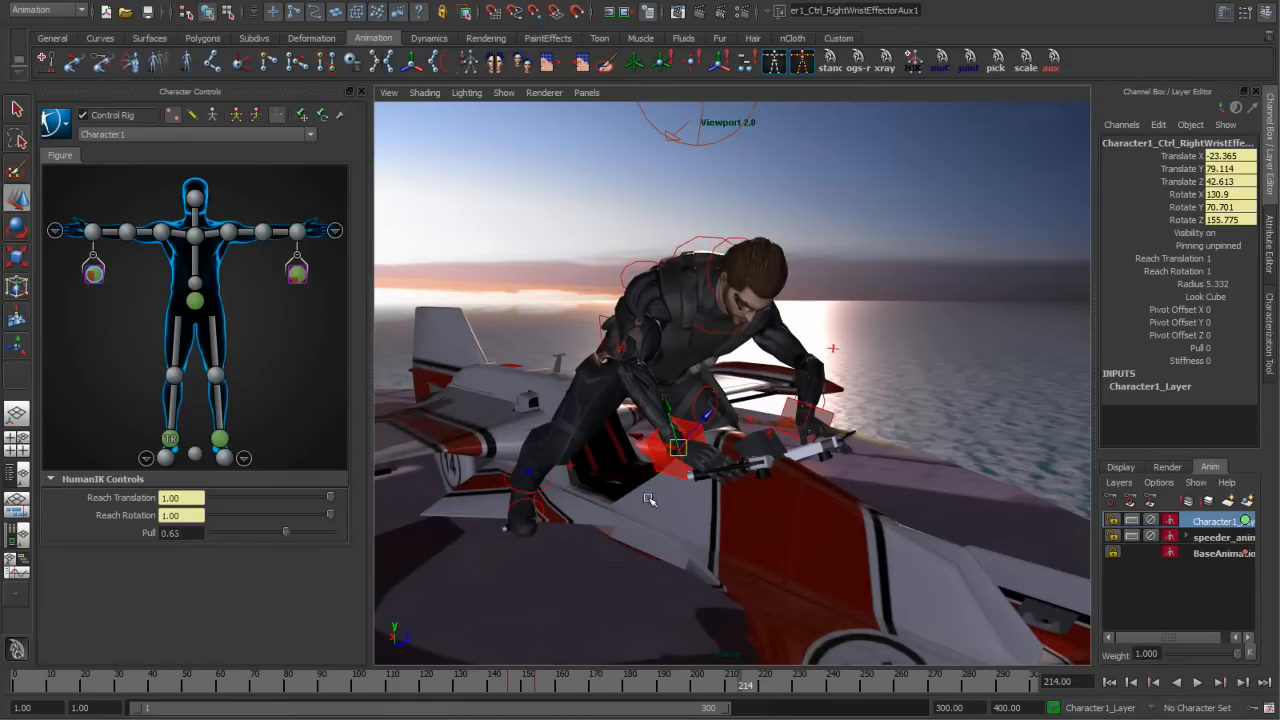
left_click_drag(648, 297, 652, 349, "alt")
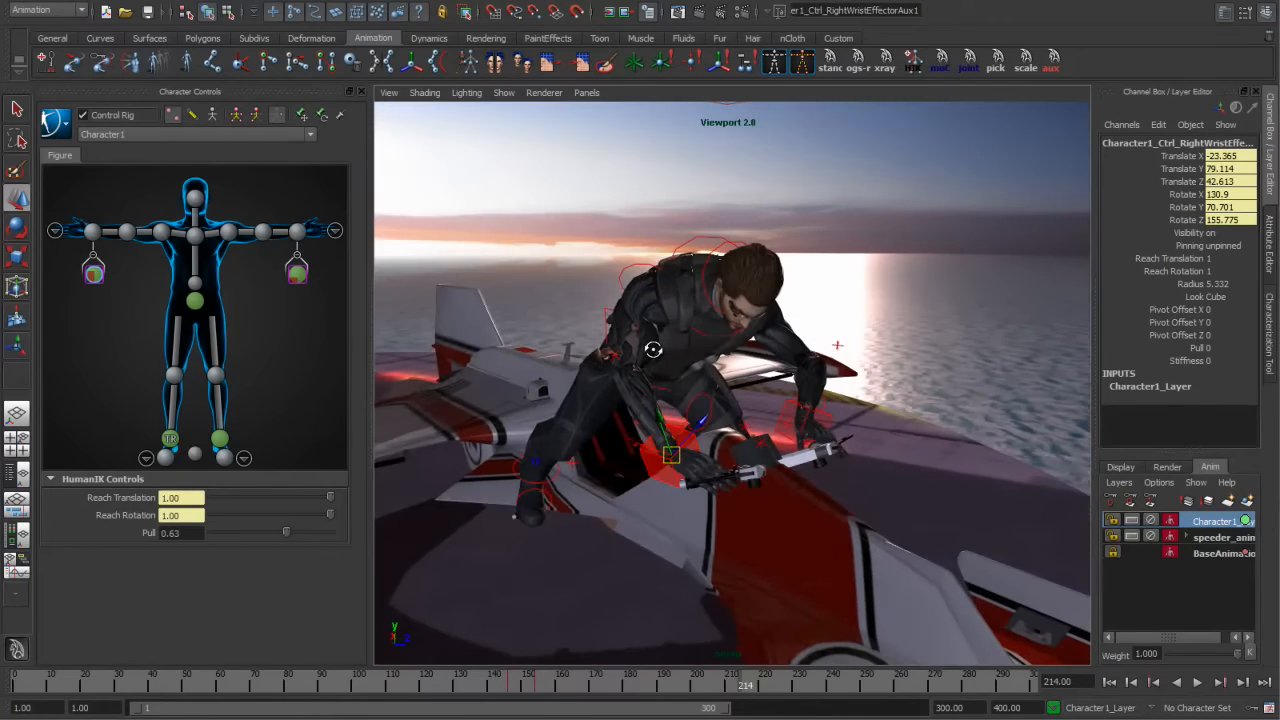
Mute the speeder_anim layer at frame 159 and add aux effectors on the chest end, hips and both ankles
left_click_drag(745, 685, 558, 685)
left_click(1151, 537)
left_click_drag(697, 476, 784, 440, "alt")
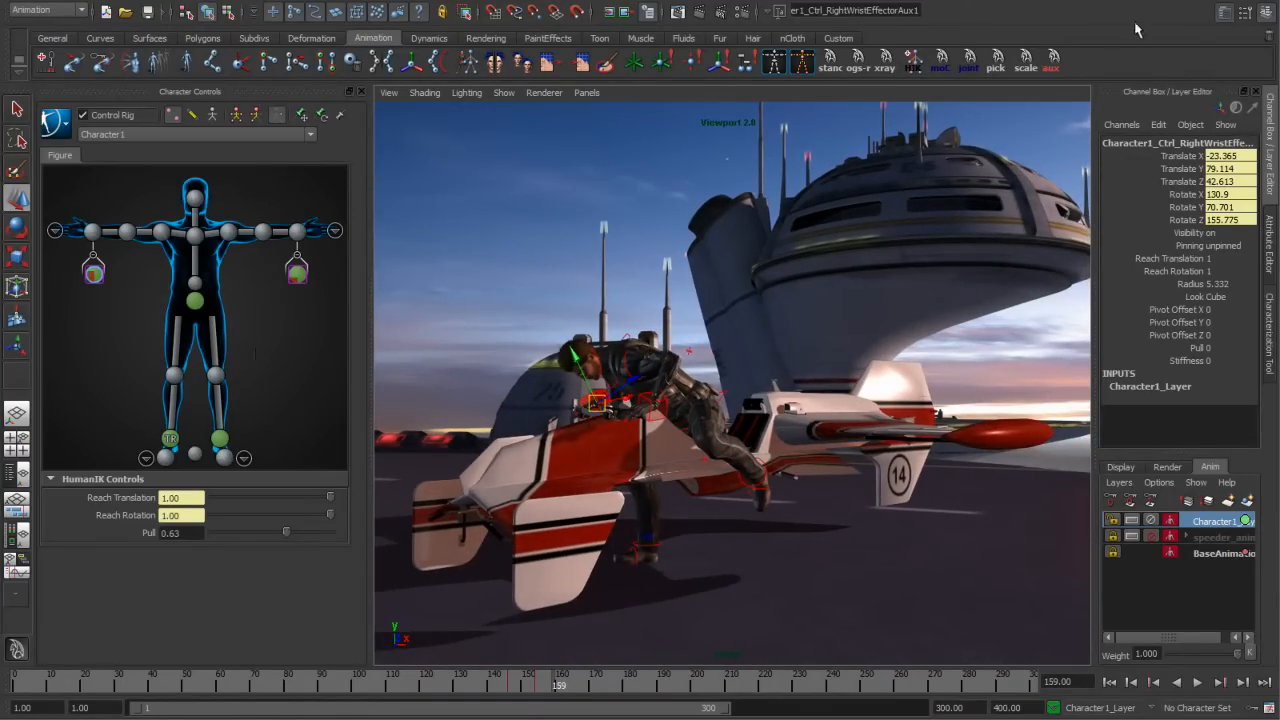
left_click(195, 236)
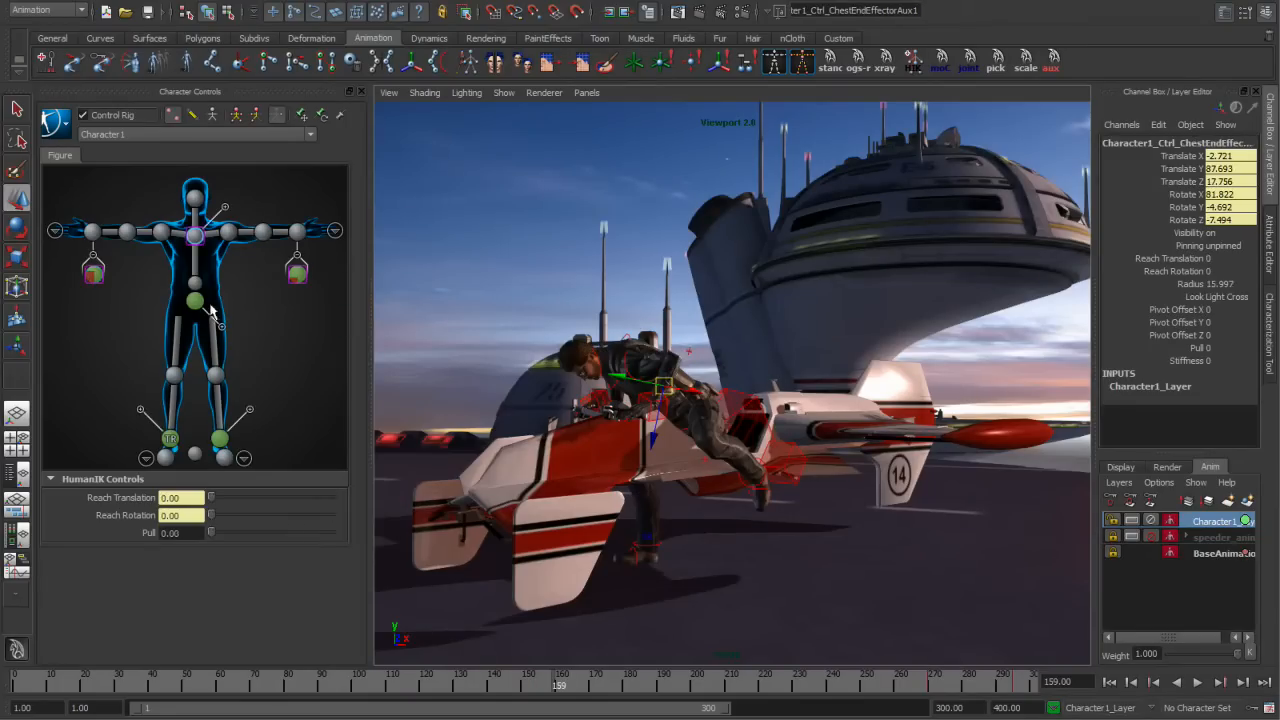
Unmute the speeder_anim layer and play the animation in an enlarged view with the Character Controls closed
left_click(1151, 537)
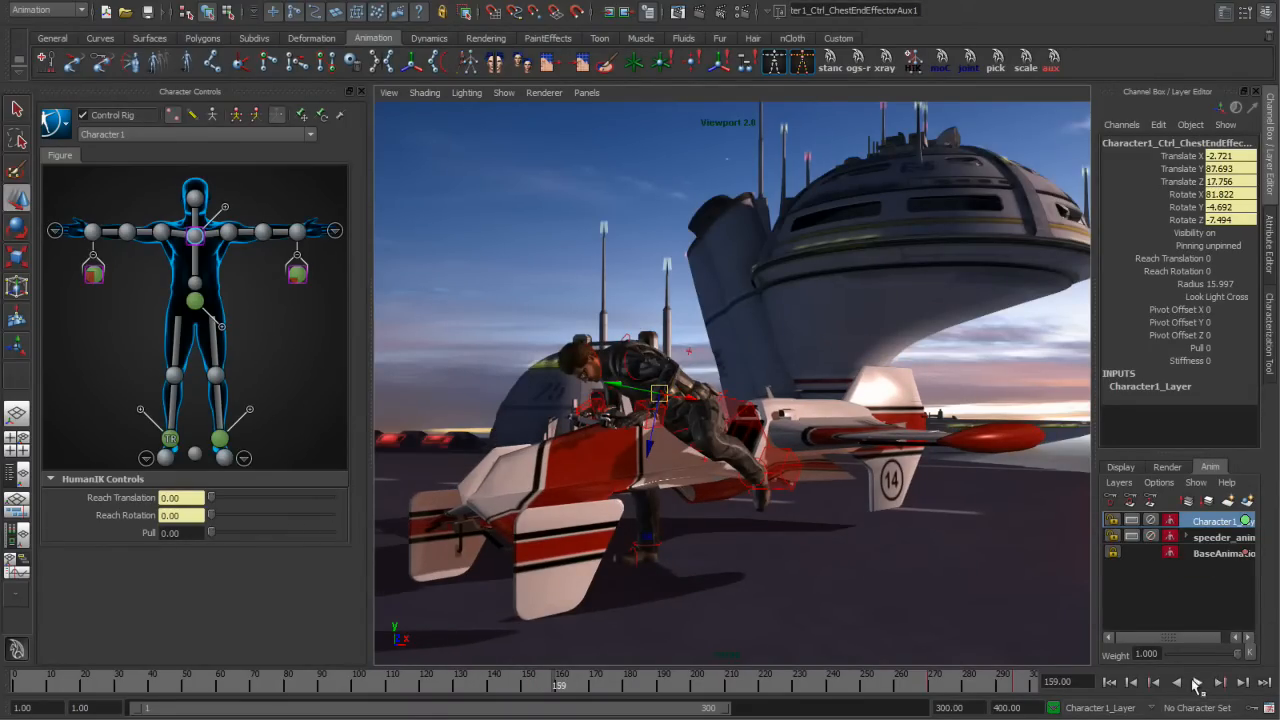
left_click(361, 92)
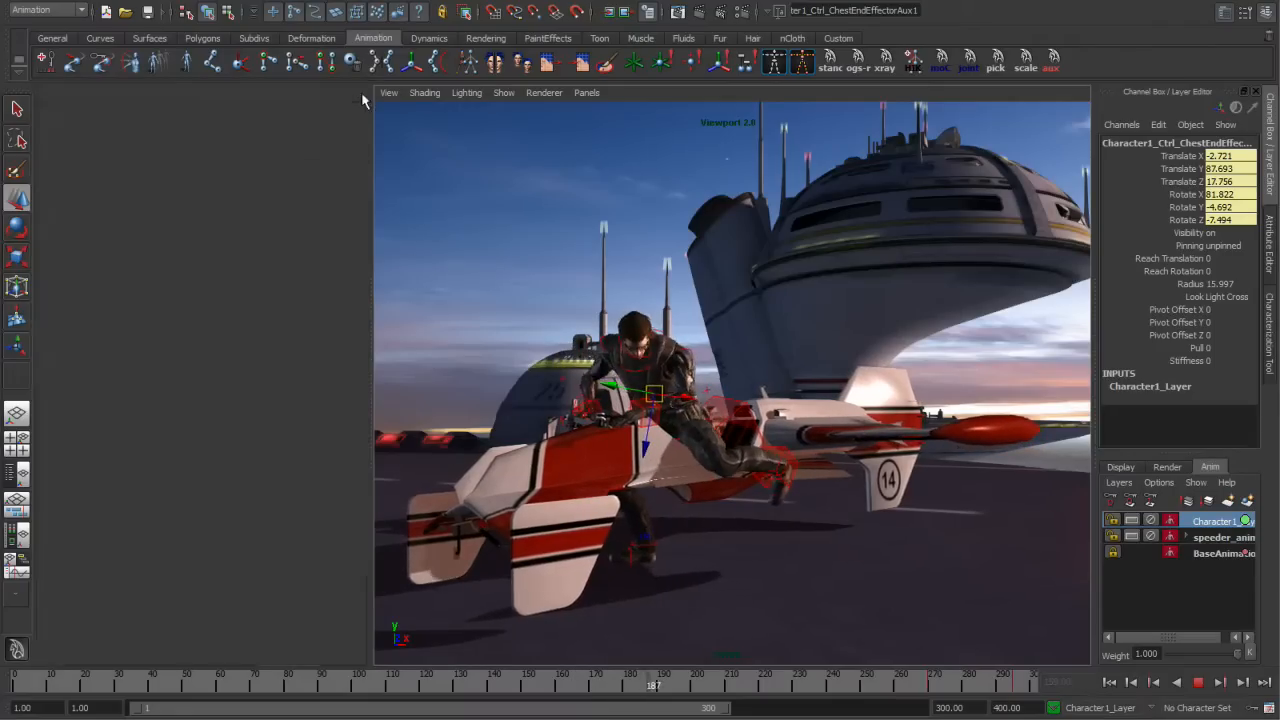
middle_click_drag(652, 429, 754, 399, "alt")
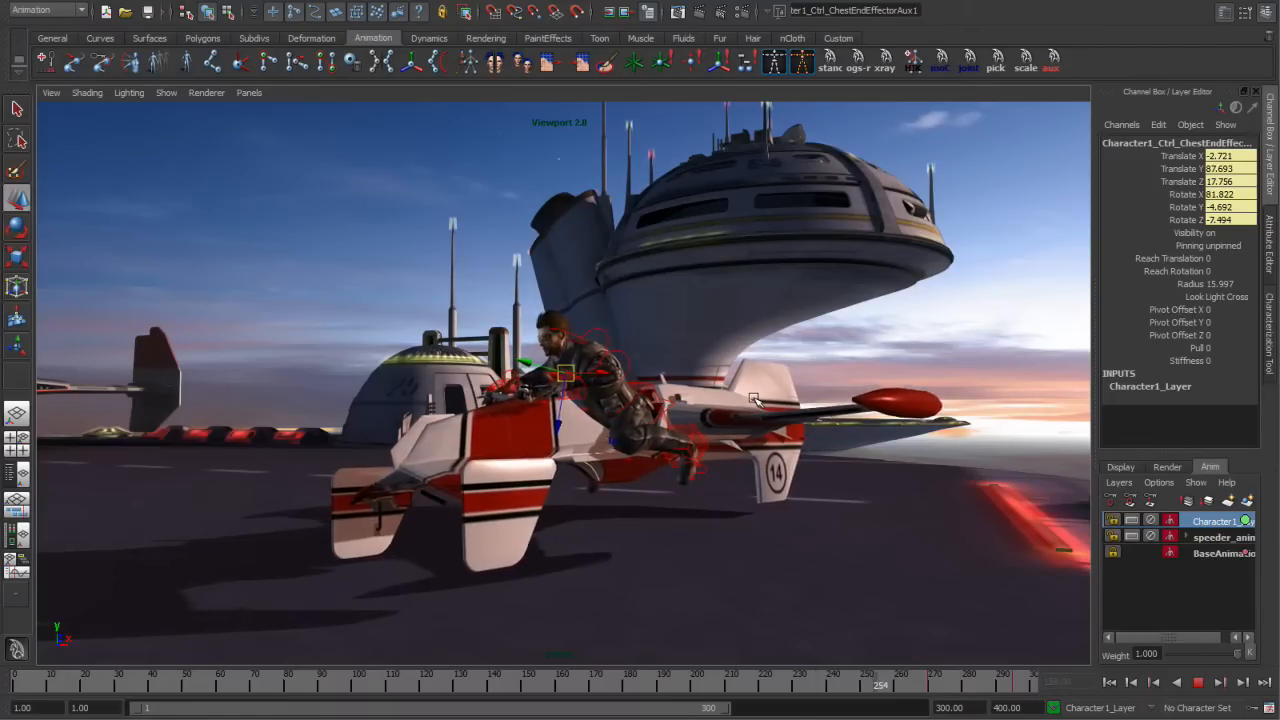